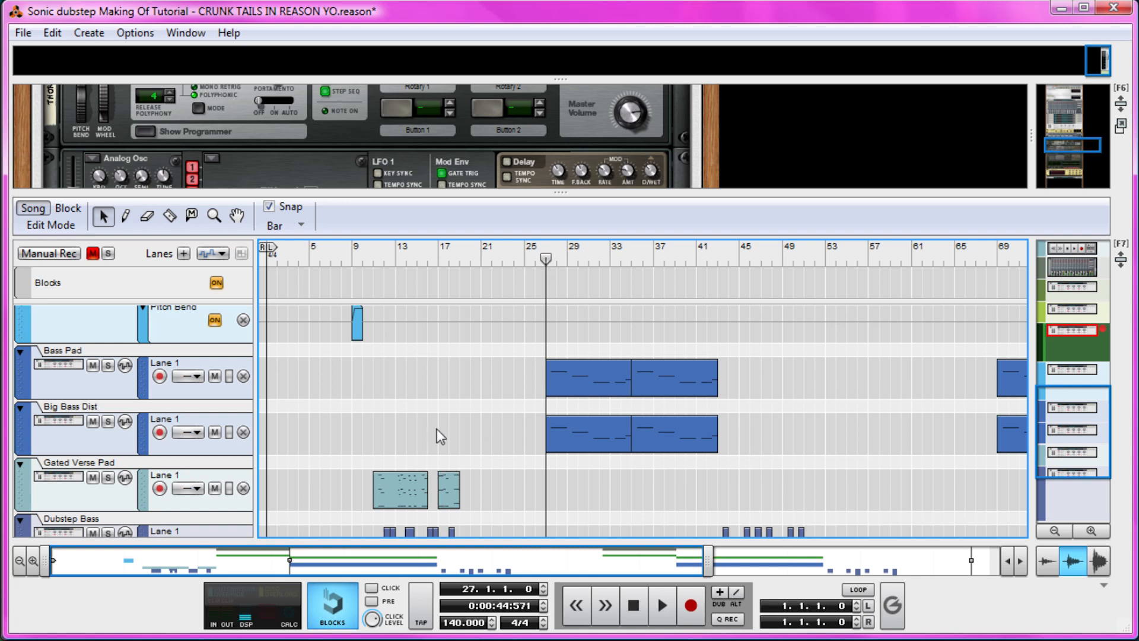
# - Play the song briefly from bar 27 and return the playhead to bar 27
pyautogui.press('space')
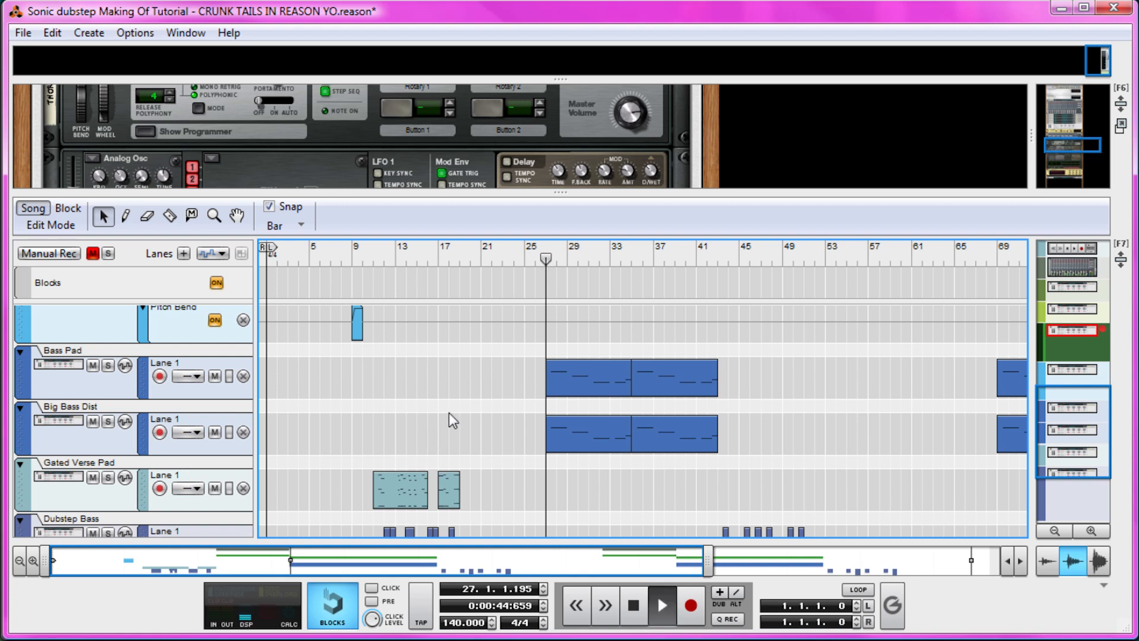
pyautogui.press('space')
pyautogui.click(551, 252)
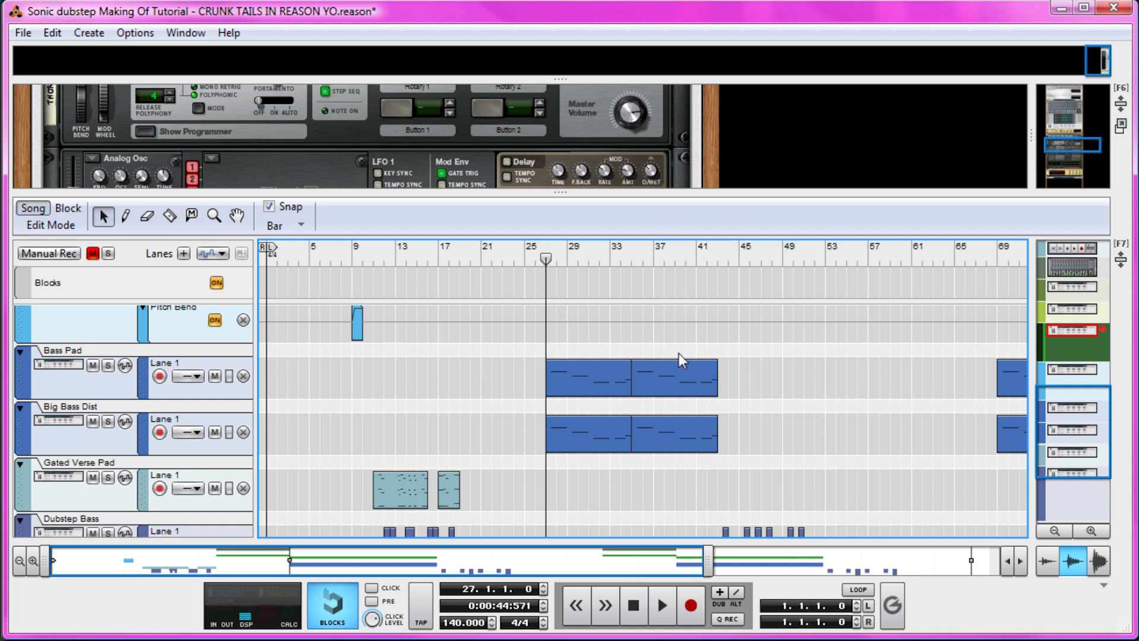
# - Switch to SONAR, bring the Reason entry of its synth rack into view, and switch back to Reason
pyautogui.hotkey('alt', 'Tab')
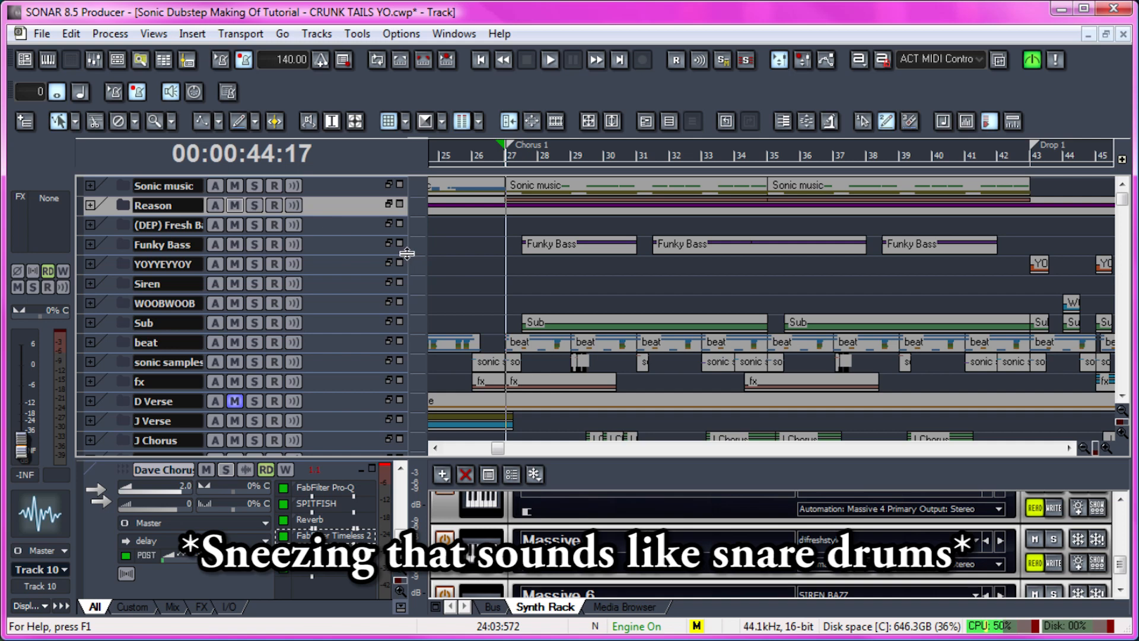
pyautogui.moveTo(1119, 564); pyautogui.dragTo(1136, 471)
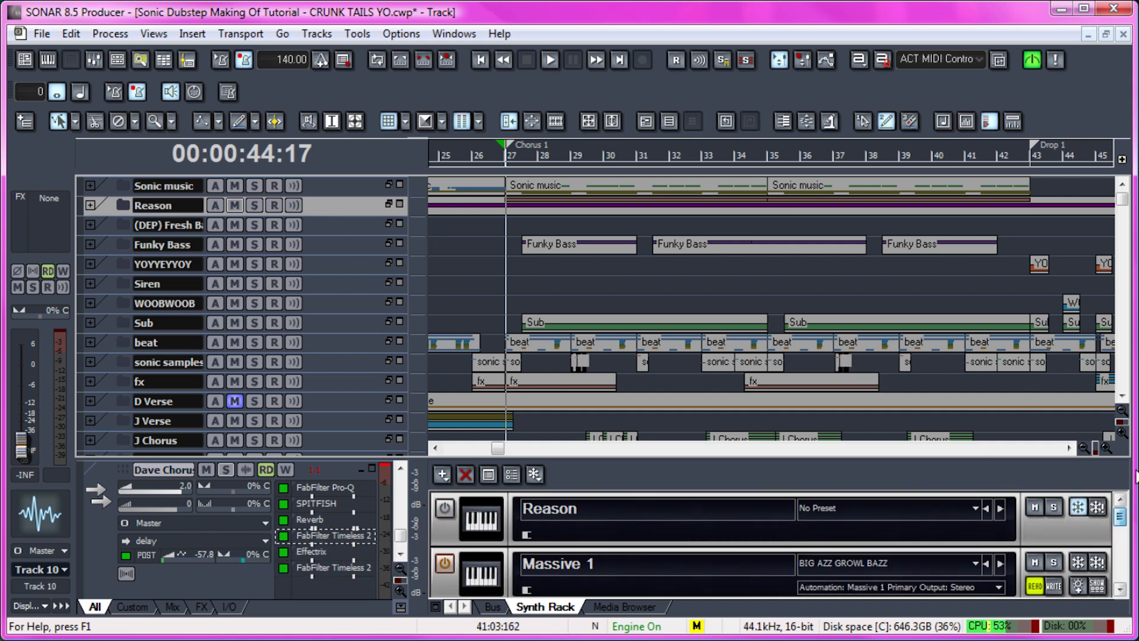
pyautogui.hotkey('alt', 'Tab')
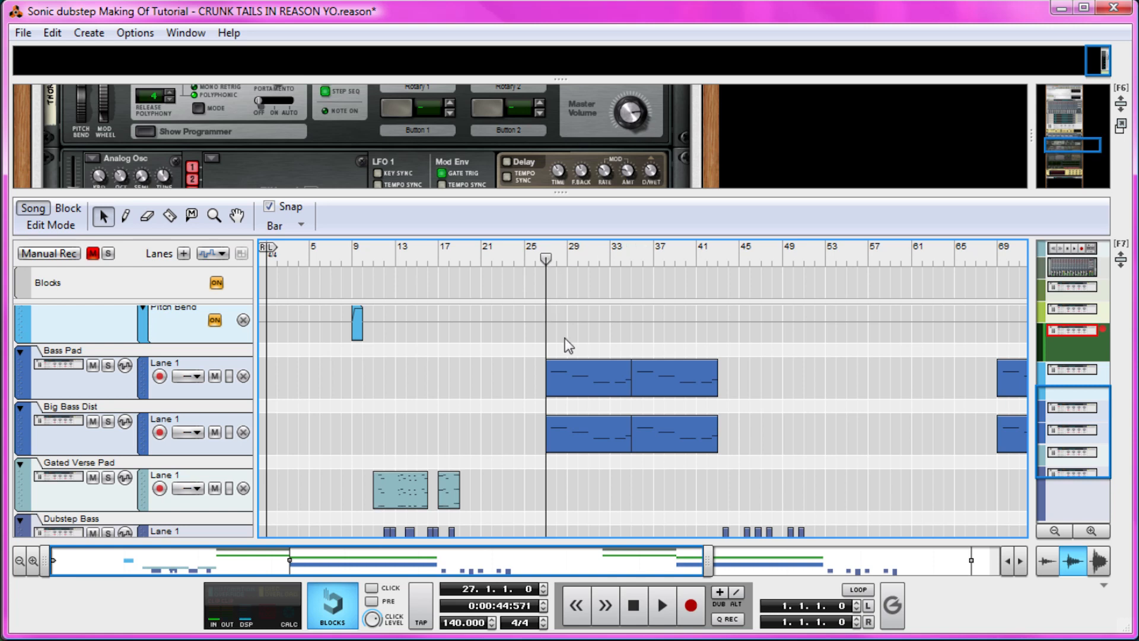
# - Solo the Pad track and audition it from bar 27
pyautogui.scroll(-3, 568, 345)
pyautogui.scroll(6, 565, 341)
pyautogui.scroll(-2, 565, 341)
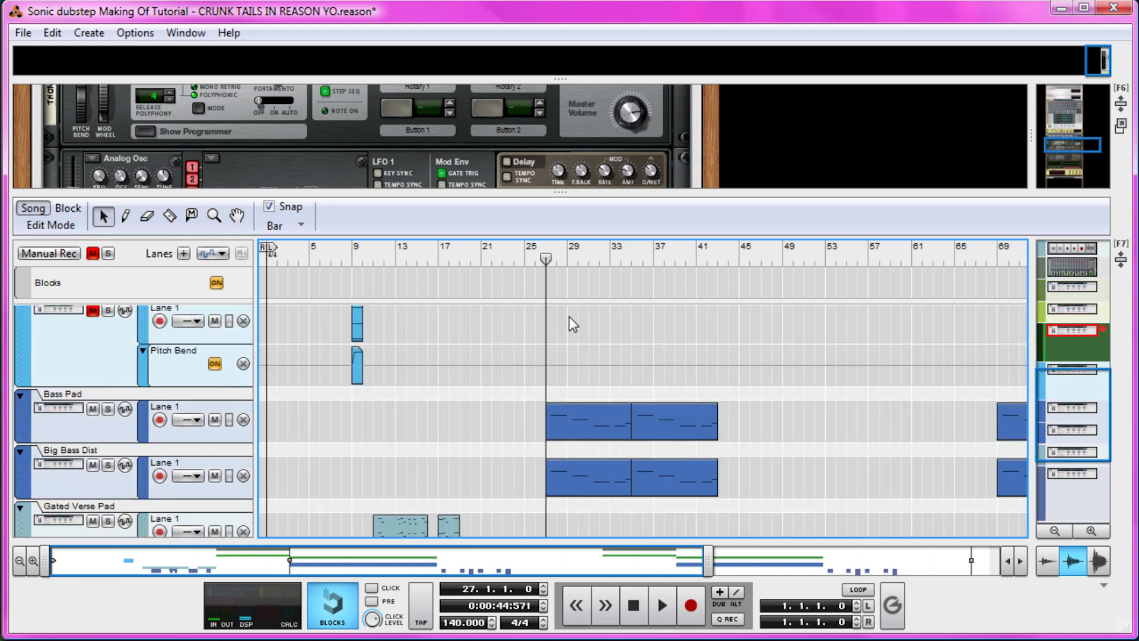
pyautogui.scroll(2, 568, 323)
pyautogui.scroll(1, 102, 338)
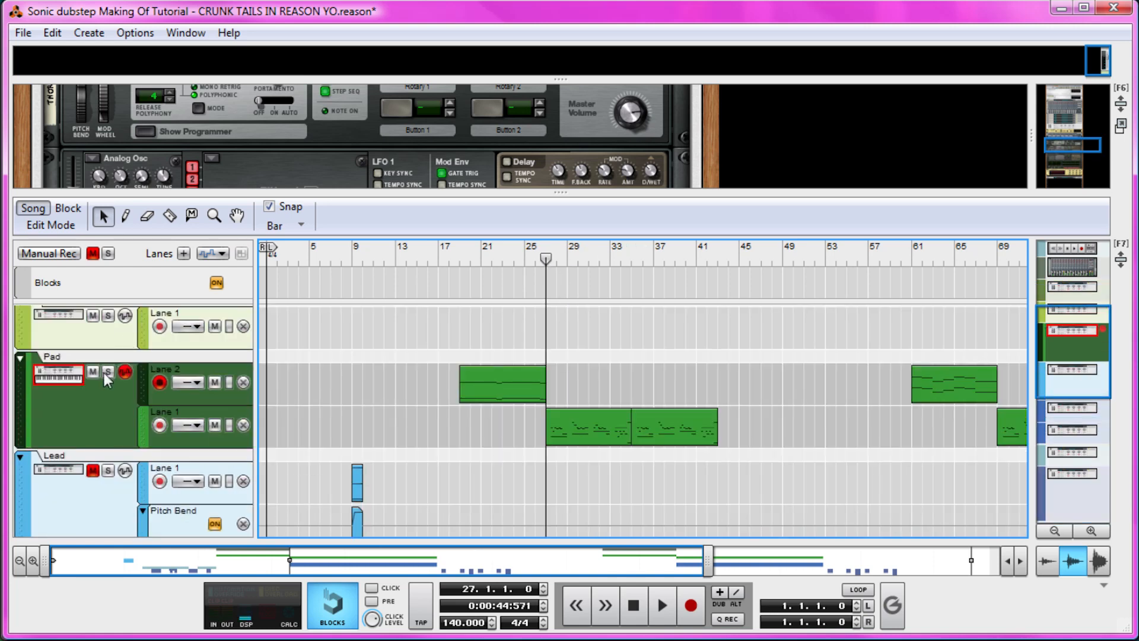
pyautogui.click(106, 371)
pyautogui.press('space')
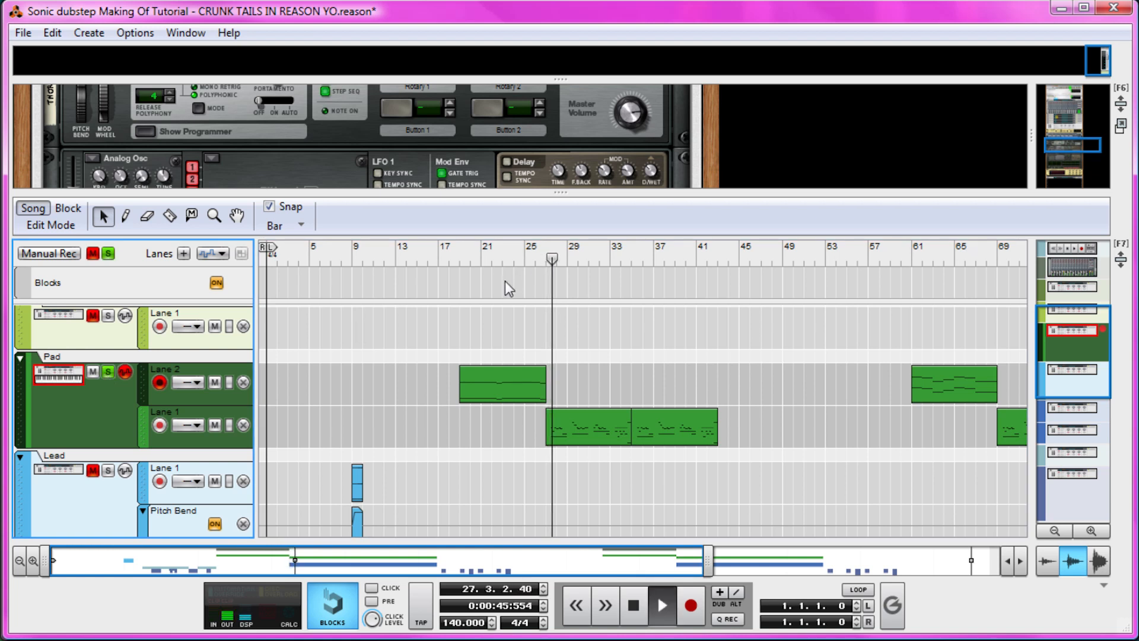
pyautogui.scroll(-1, 567, 329)
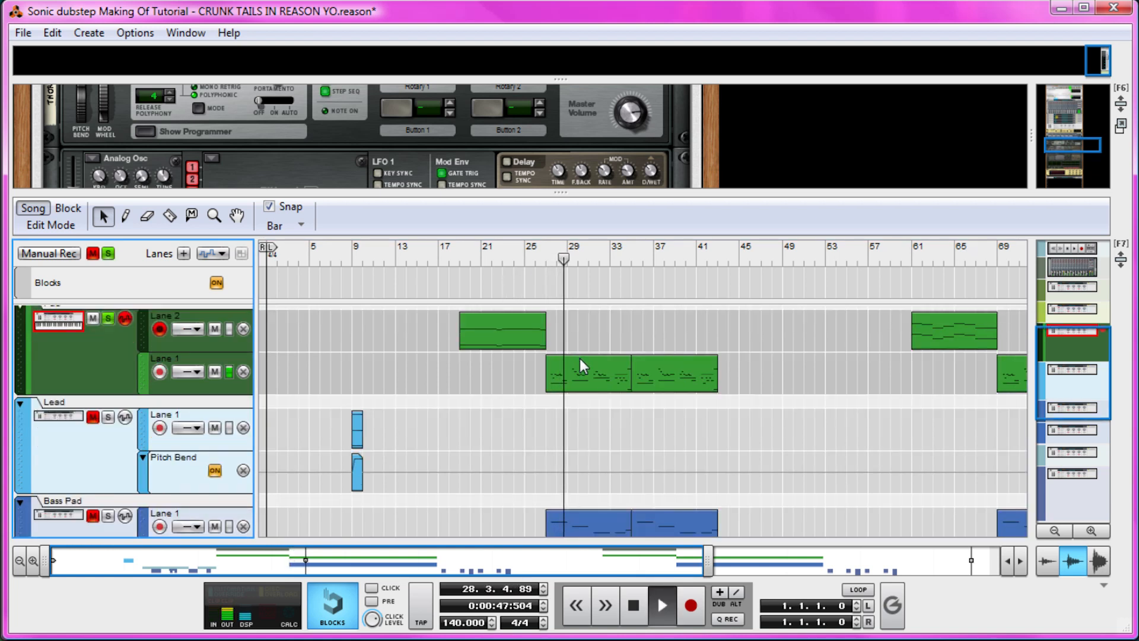
pyautogui.press('space')
# - Solo the Bass Pad and Big Bass Dist tracks and play them together from bar 27
pyautogui.scroll(-2, 415, 385)
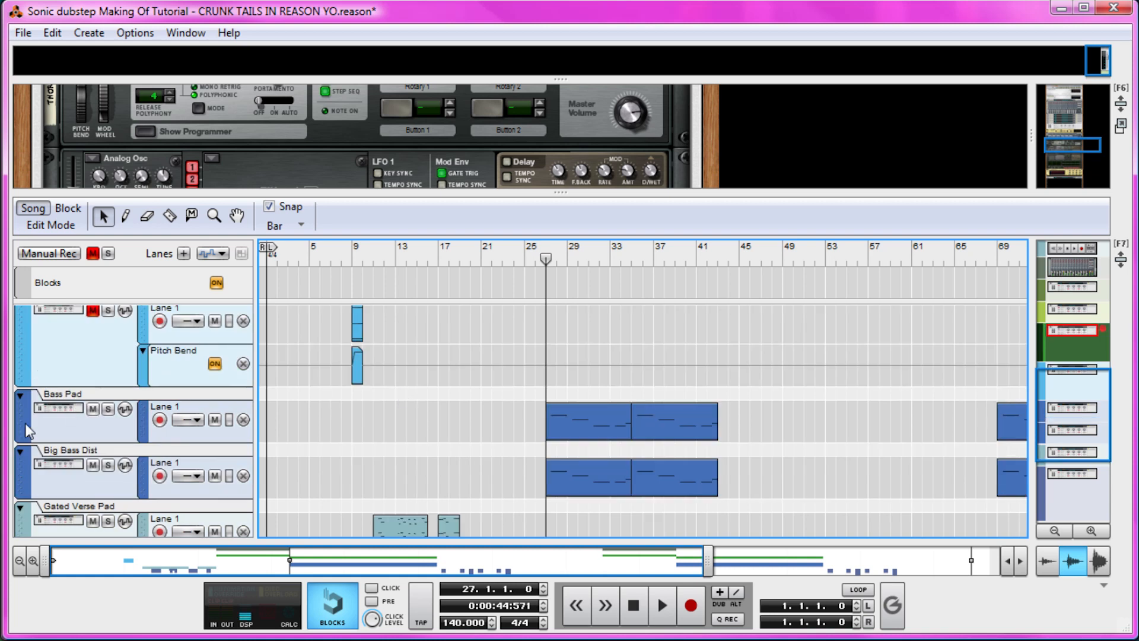
pyautogui.click(108, 410)
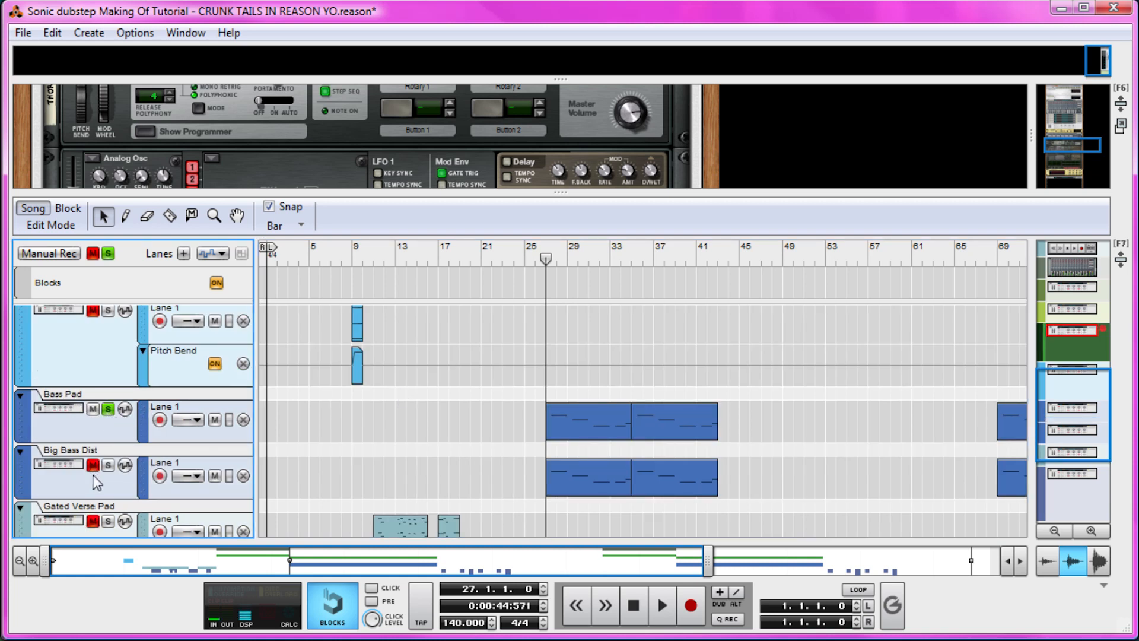
pyautogui.click(108, 465)
pyautogui.press('space')
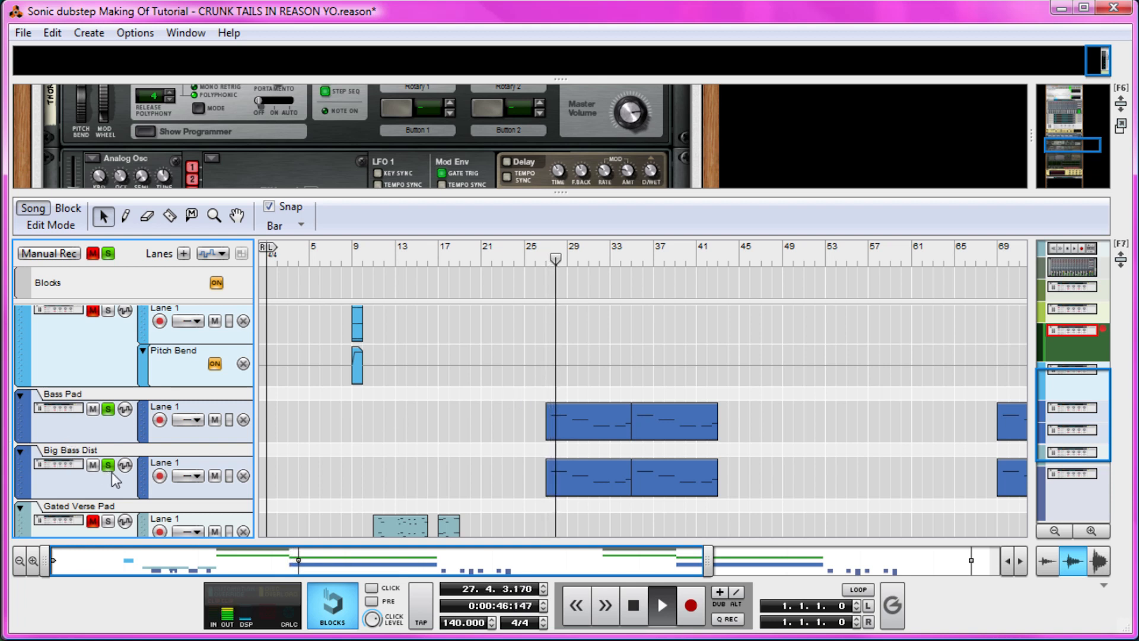
# - Take Bass Pad out of solo to hear Big Bass Dist alone, stop playback, and clear all track solos
pyautogui.click(108, 415)
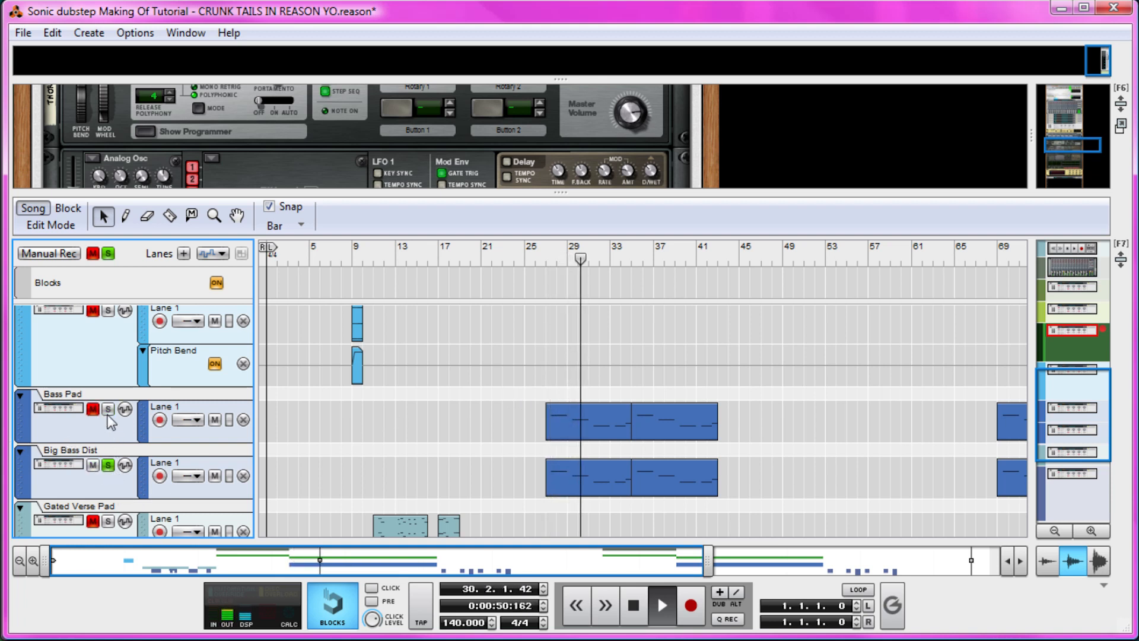
pyautogui.press('space')
pyautogui.click(108, 414)
pyautogui.click(109, 255)
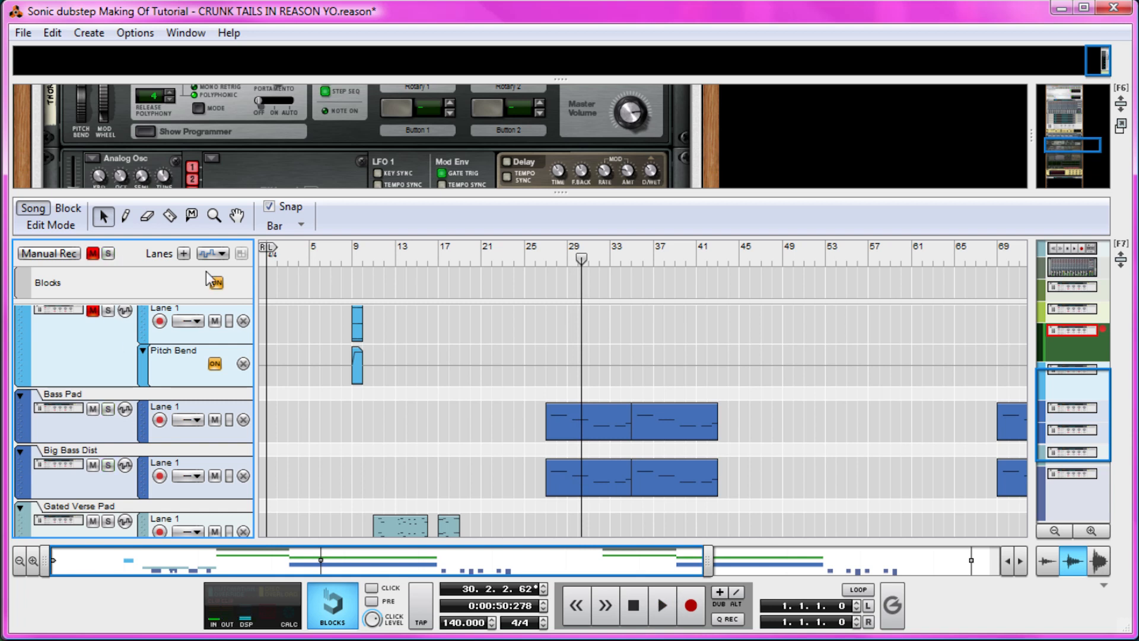
# - Play the Pad and bass tracks together from bar 27, stopping shortly after
pyautogui.click(545, 255)
pyautogui.scroll(4, 545, 384)
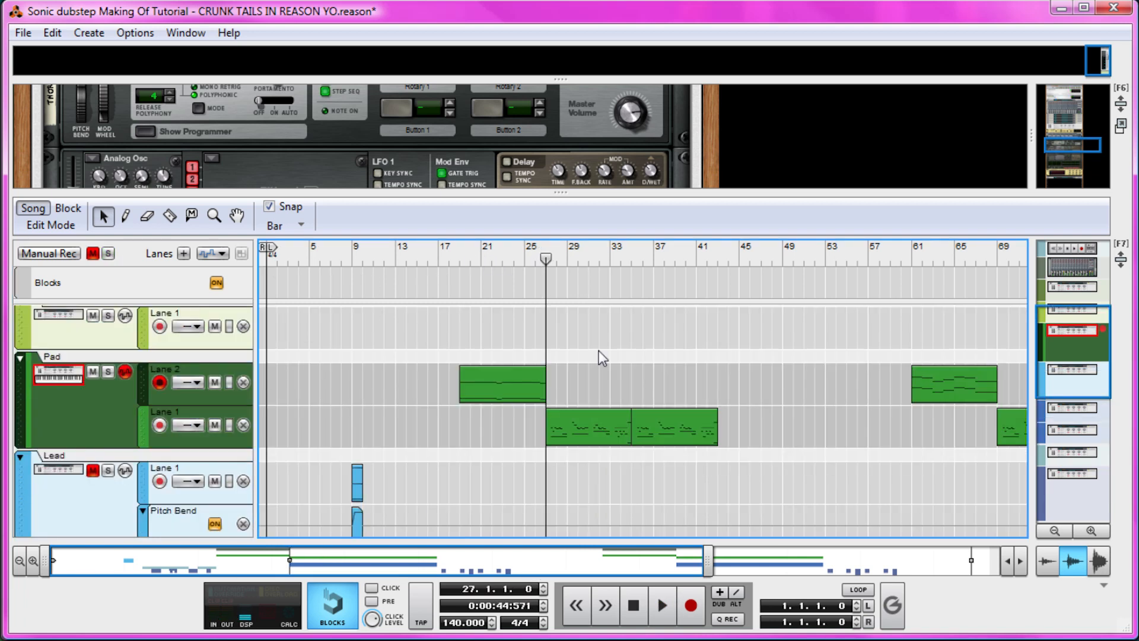
pyautogui.press('space')
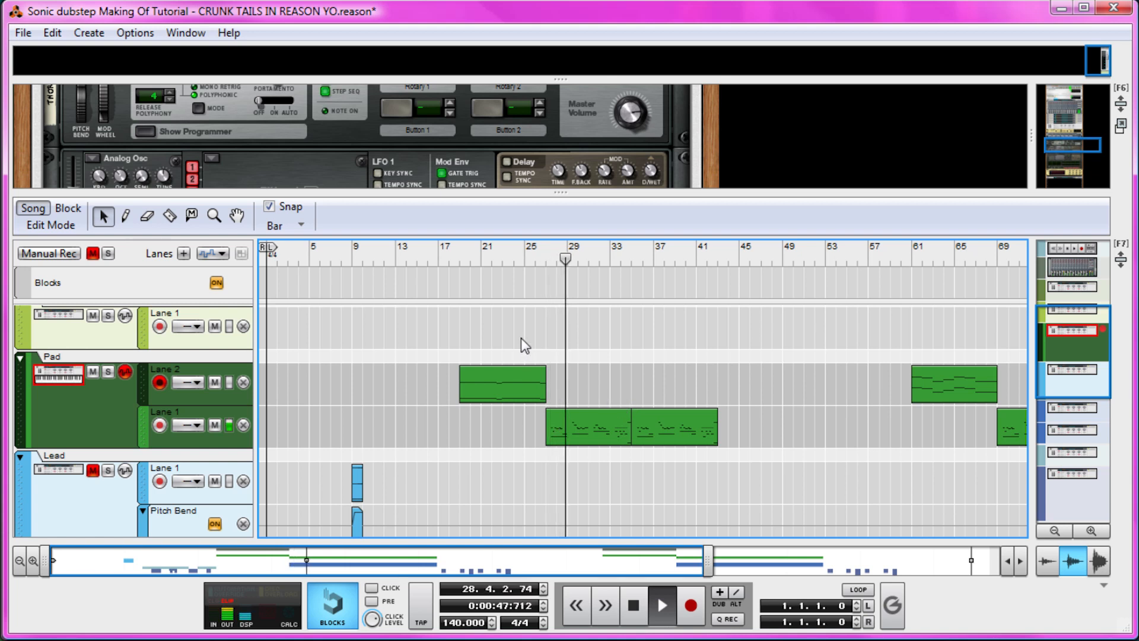
pyautogui.press('space')
pyautogui.press('space')
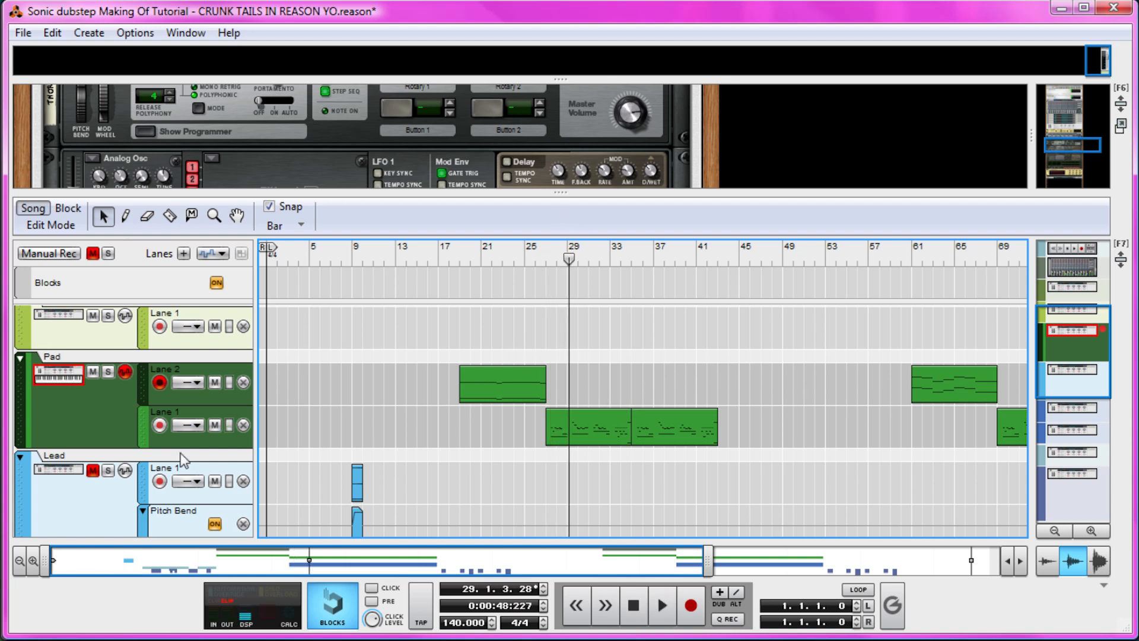
# - Enlarge the rack for the Pad's devices and inspect the rear cabling from Redrum into the M COMP 7 compressor's sidechain
pyautogui.click(121, 435)
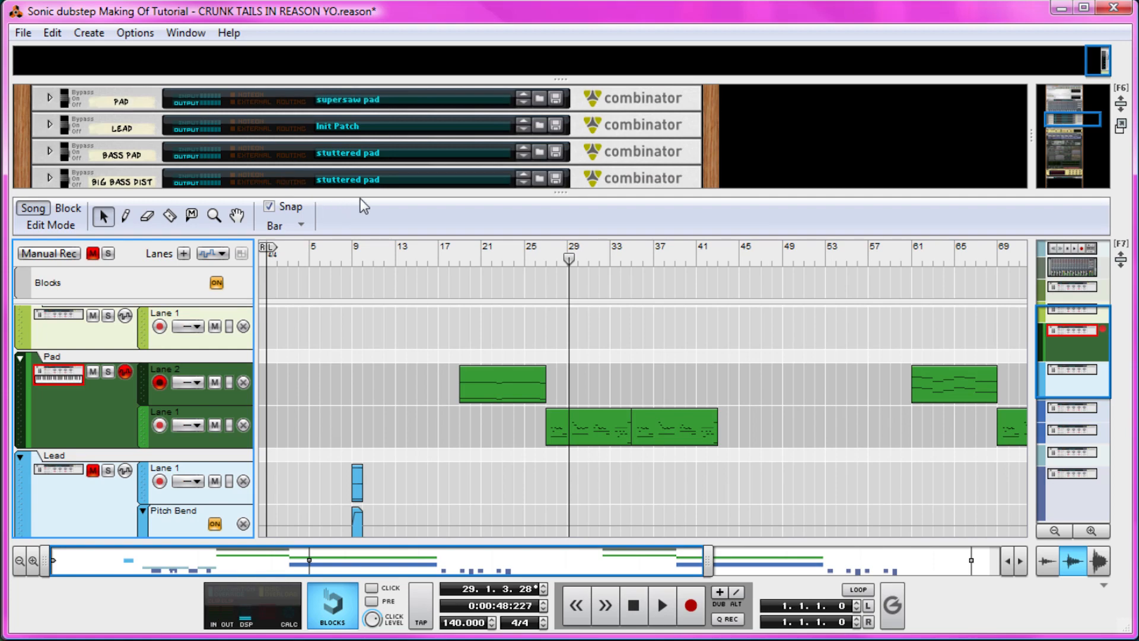
pyautogui.moveTo(360, 193); pyautogui.dragTo(388, 509)
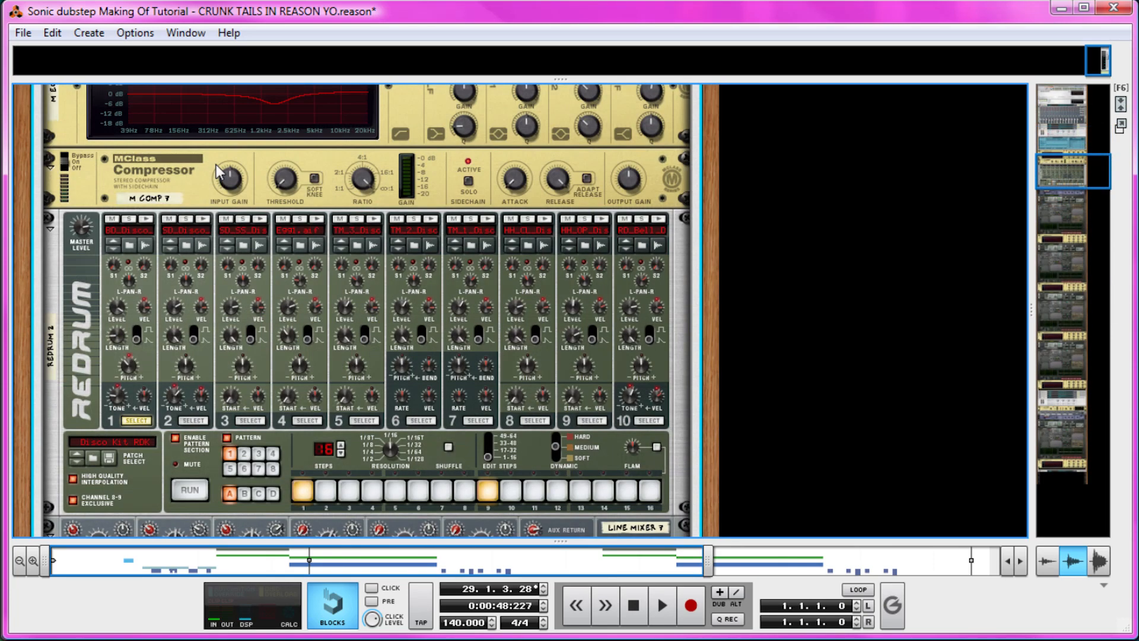
pyautogui.click(87, 284)
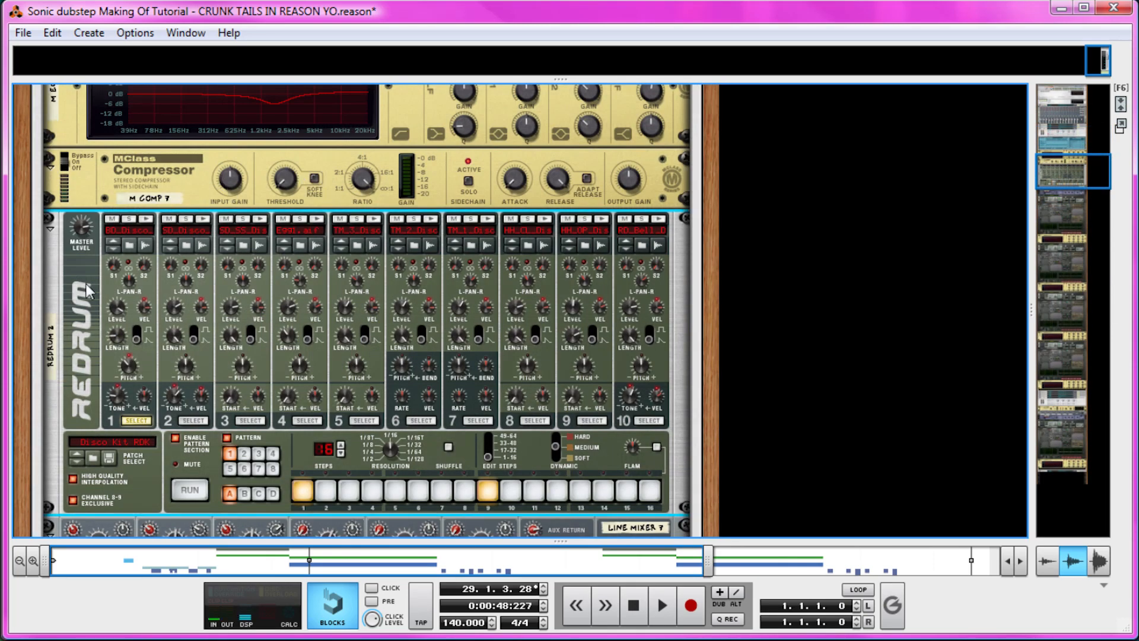
pyautogui.click(112, 162)
pyautogui.scroll(1, 180, 237)
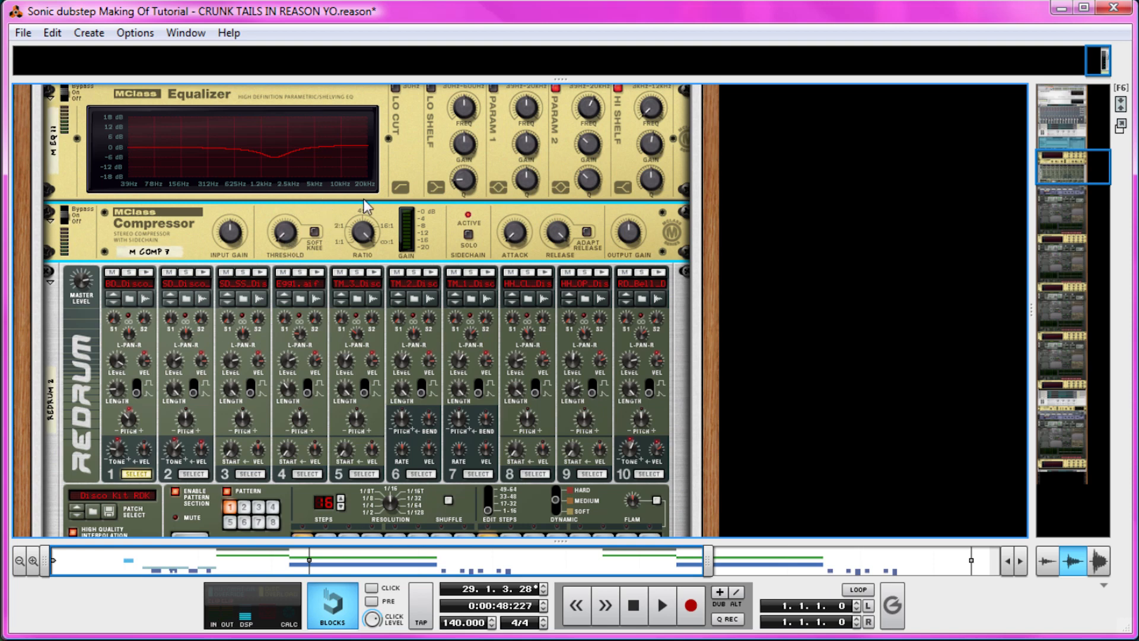
pyautogui.press('Tab')
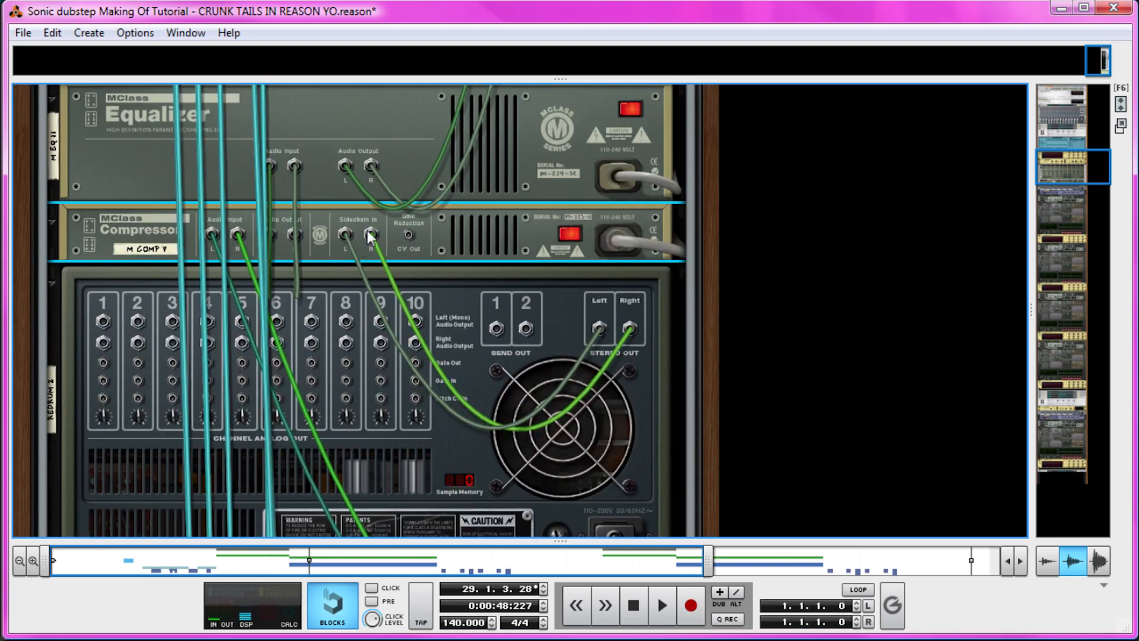
pyautogui.press('Tab')
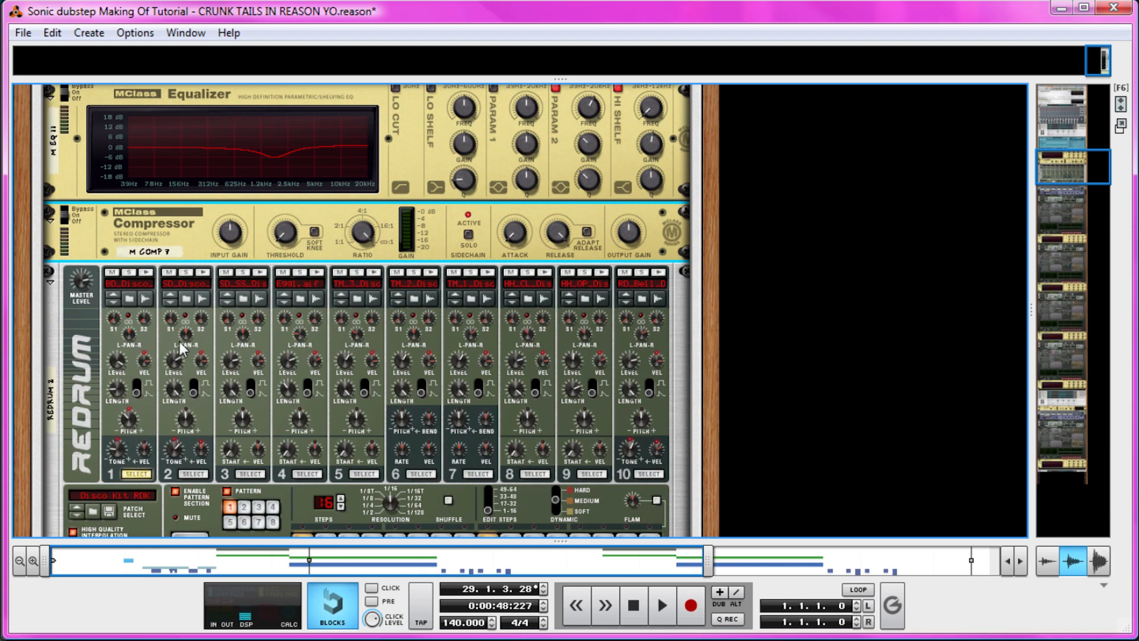
# - Play the song to watch the sidechained compressor react to the running Redrum pattern
pyautogui.scroll(-3, 181, 349)
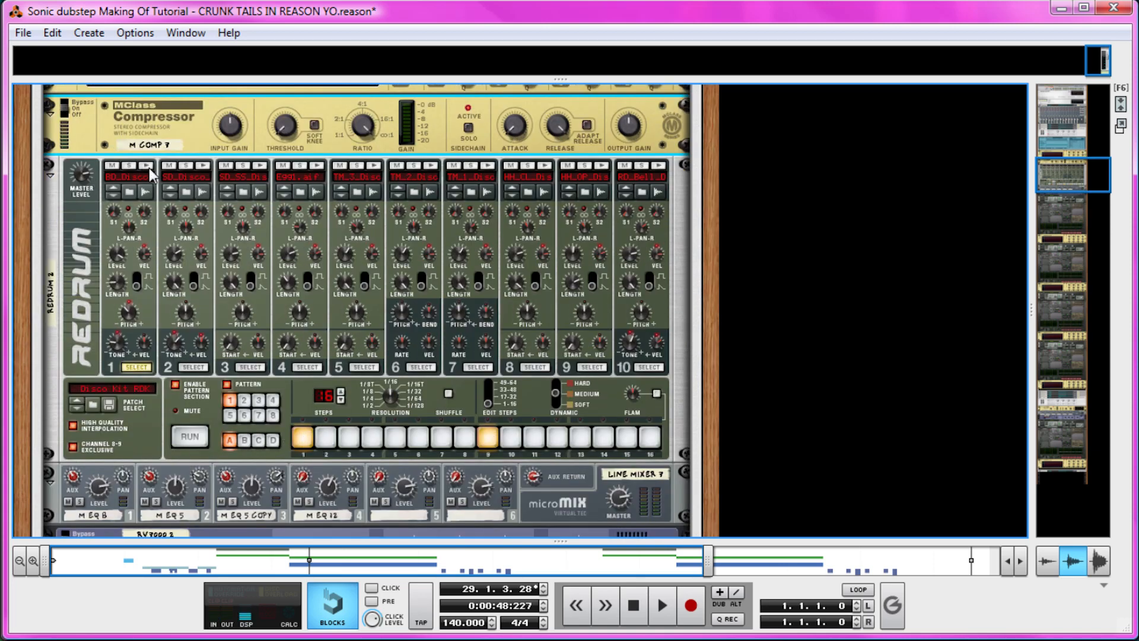
pyautogui.click(662, 605)
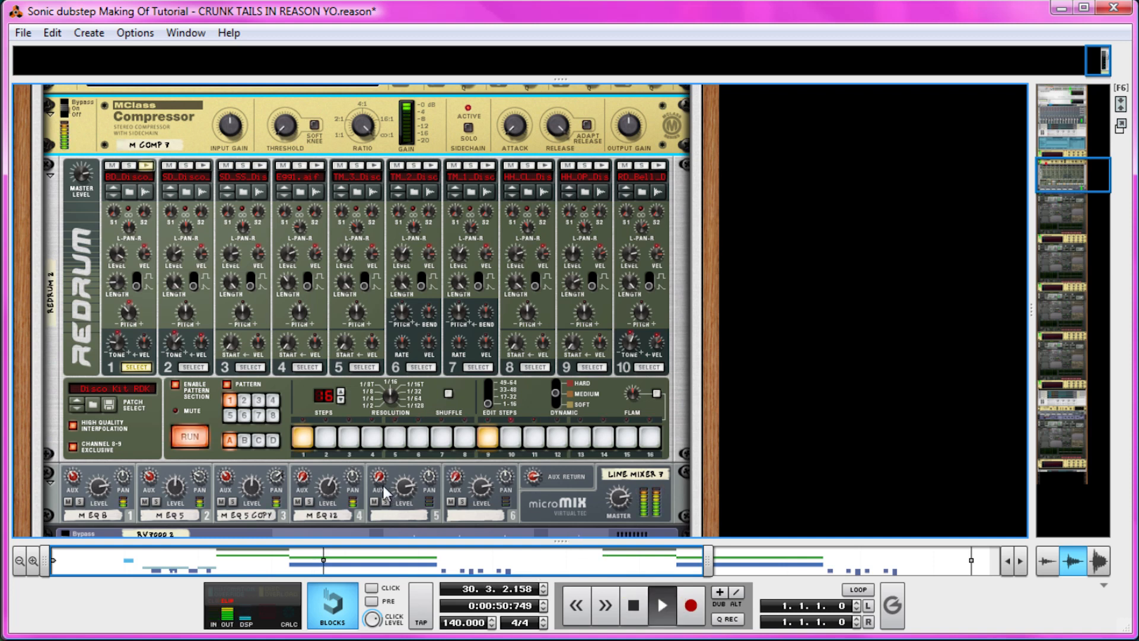
pyautogui.press('space')
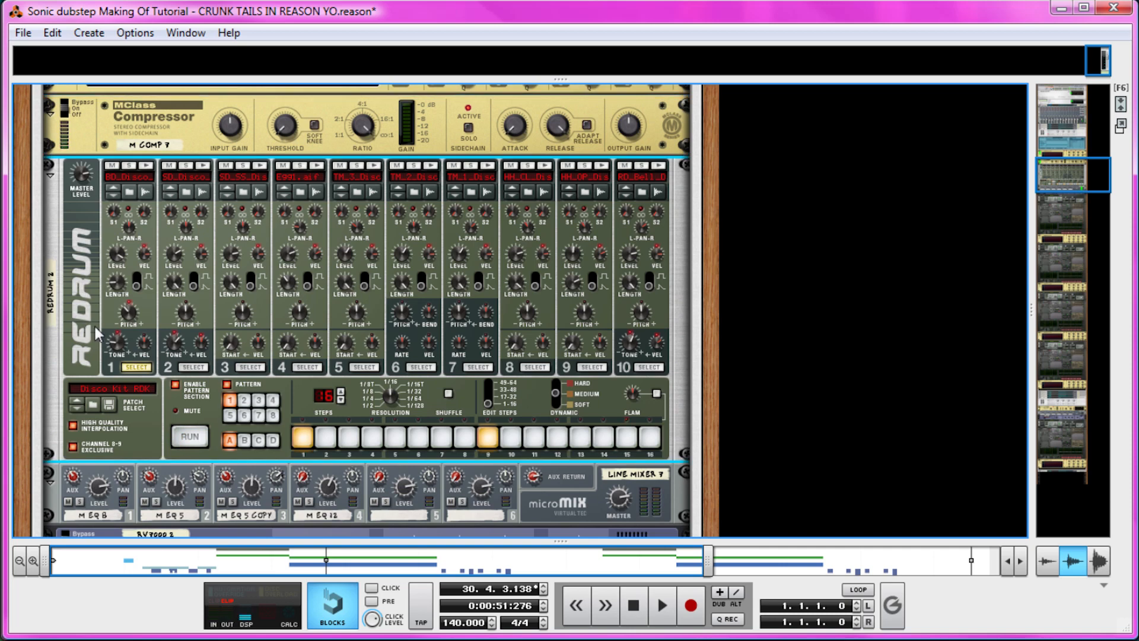
# - Look over the Thor synth below the mixer, and audition channel 1 of Line Mixer 7 in solo
pyautogui.scroll(-7, 119, 305)
pyautogui.scroll(-3, 120, 305)
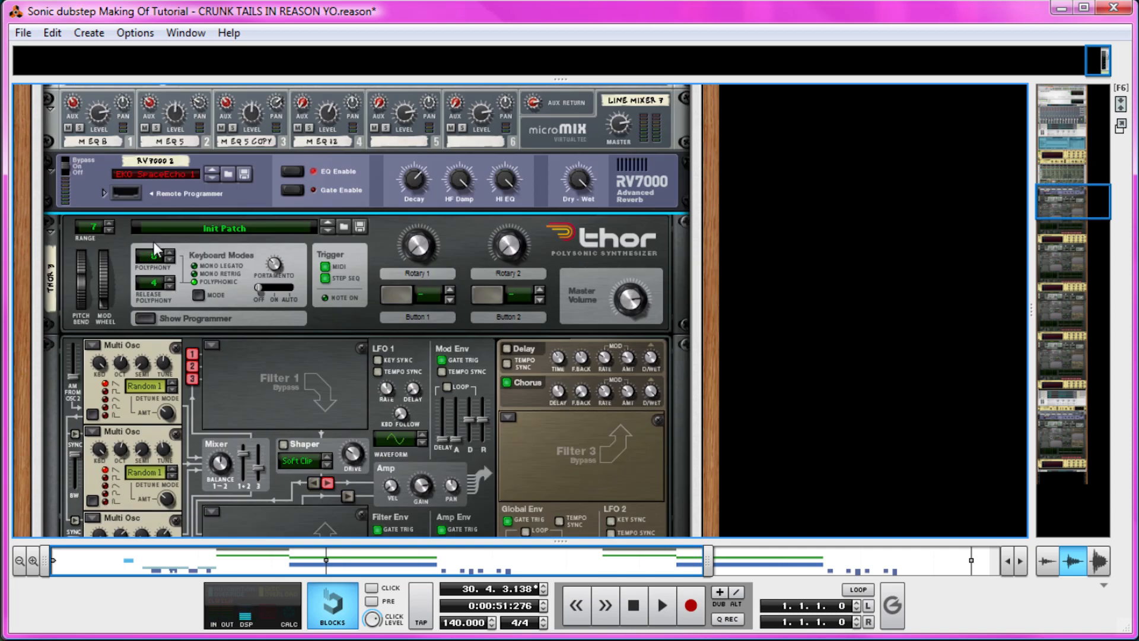
pyautogui.scroll(3, 154, 242)
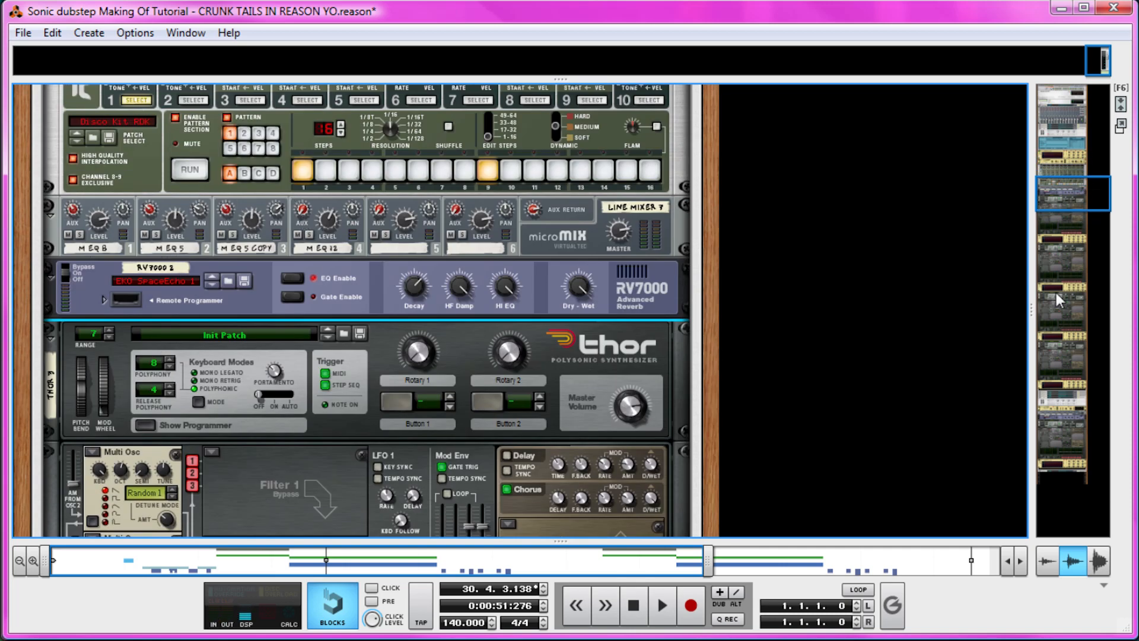
pyautogui.moveTo(1088, 191); pyautogui.dragTo(1064, 216)
pyautogui.scroll(6, 443, 308)
pyautogui.click(83, 361)
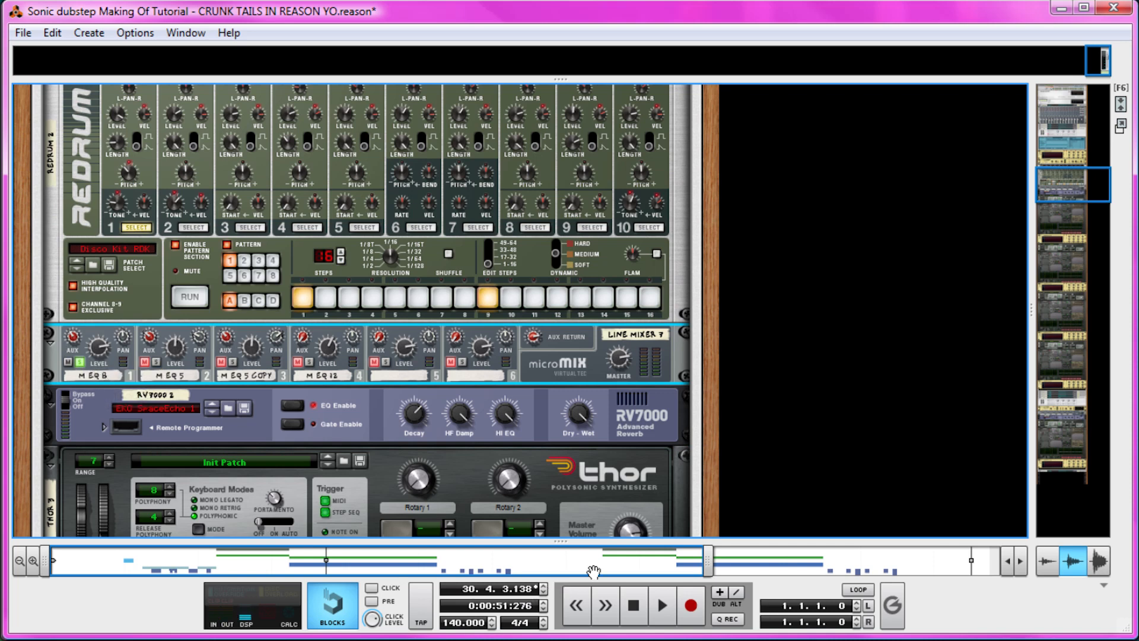
pyautogui.press('space')
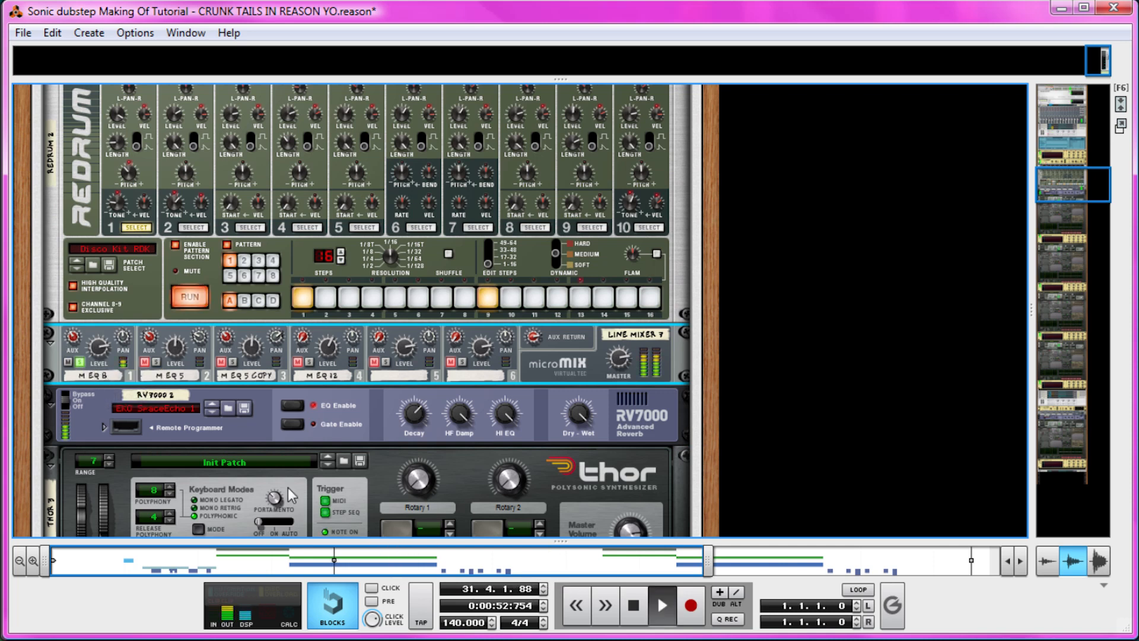
# - Audition channels 2 and 3 of Line Mixer 7 in solo, taking channel 1 out of solo
pyautogui.click(156, 362)
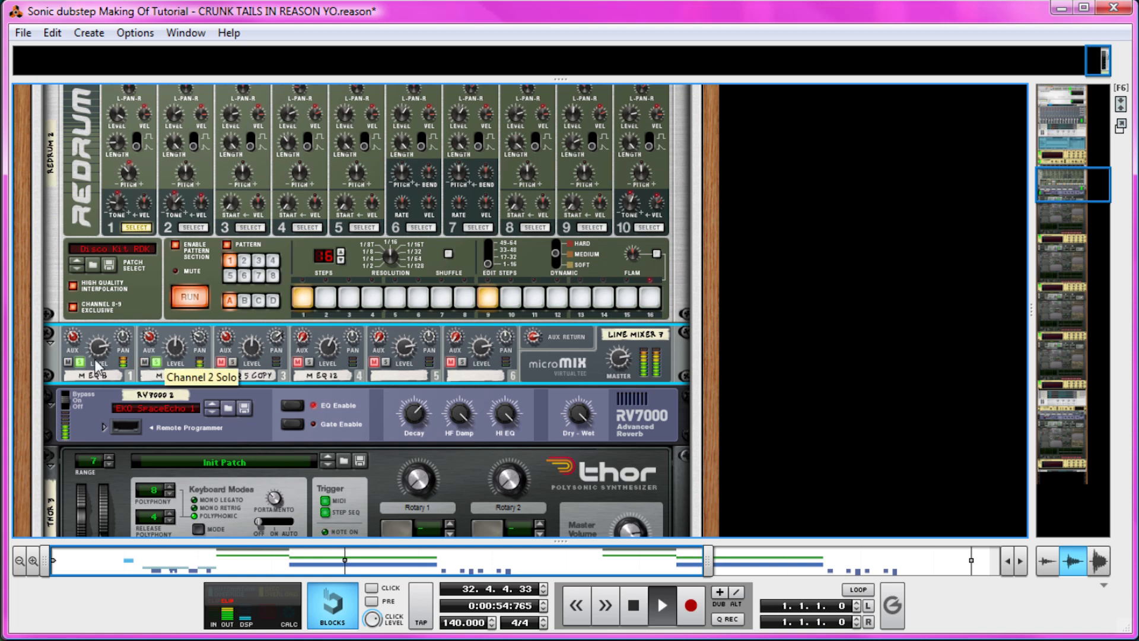
pyautogui.click(80, 362)
pyautogui.click(232, 362)
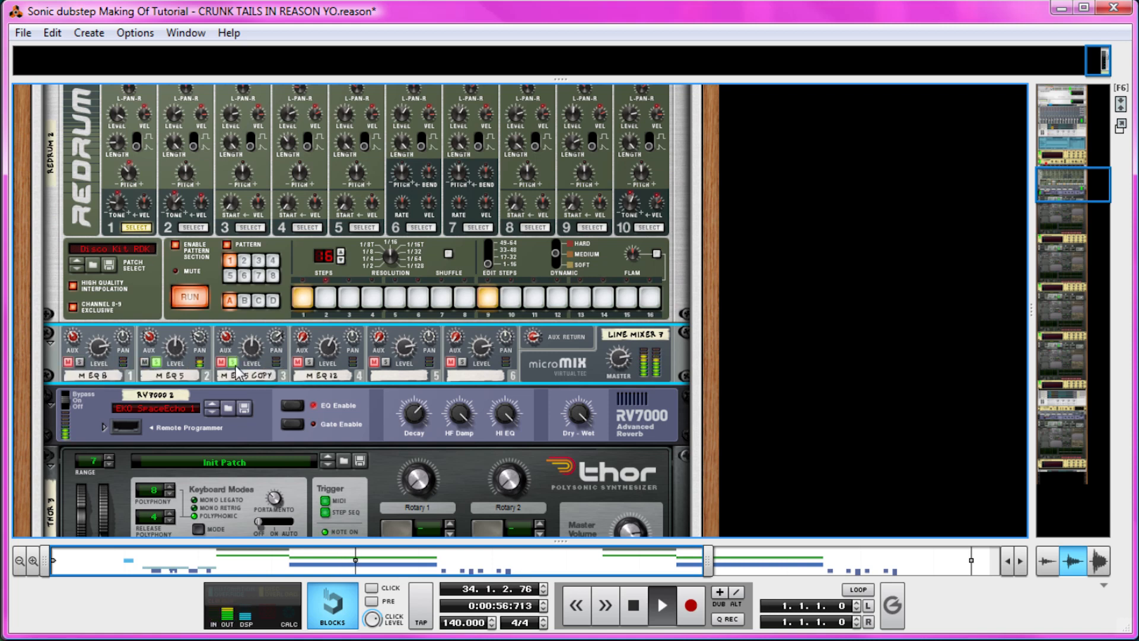
pyautogui.press('space')
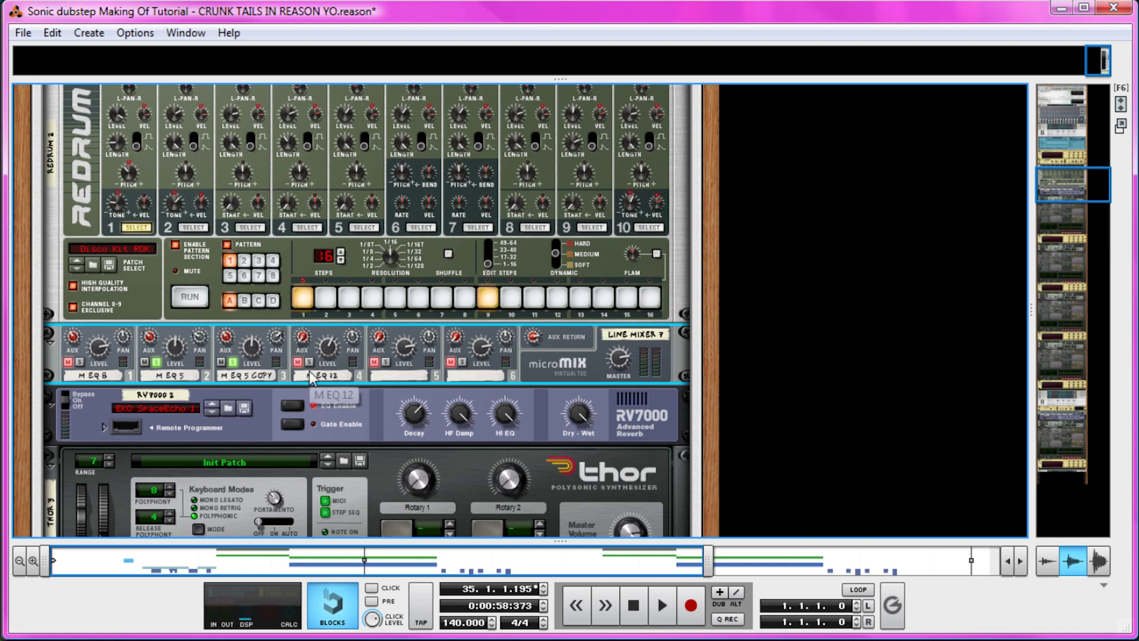
# - Audition only channel 4 of Line Mixer 7 in solo, and bring the sequencer back into view below the rack
pyautogui.click(232, 362)
pyautogui.click(155, 363)
pyautogui.press('space')
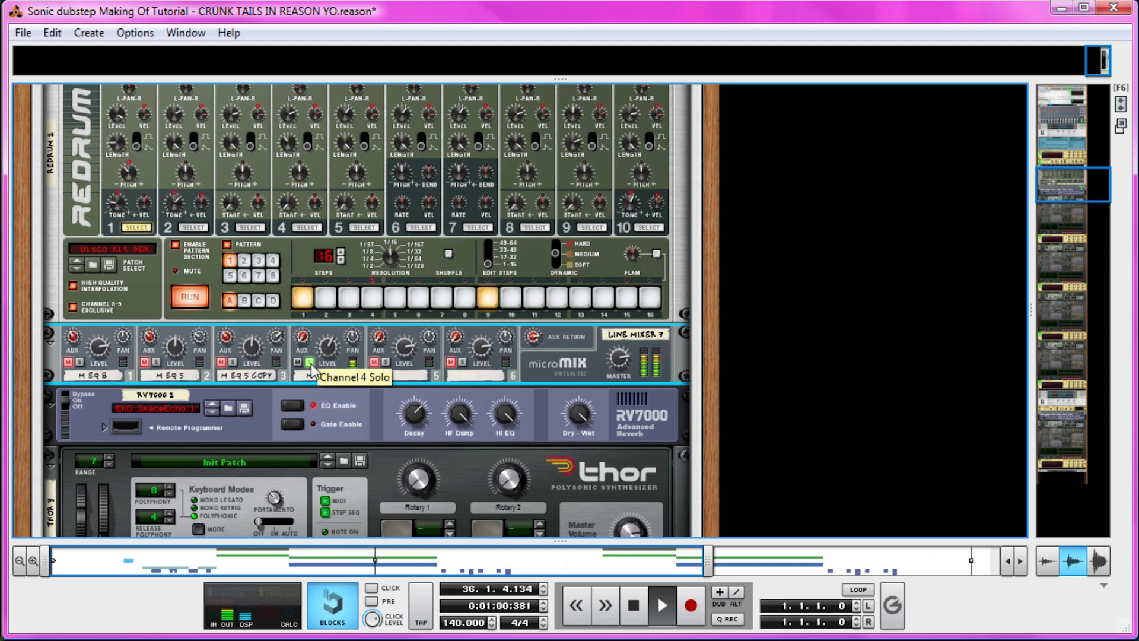
pyautogui.press('space')
pyautogui.press('F7')
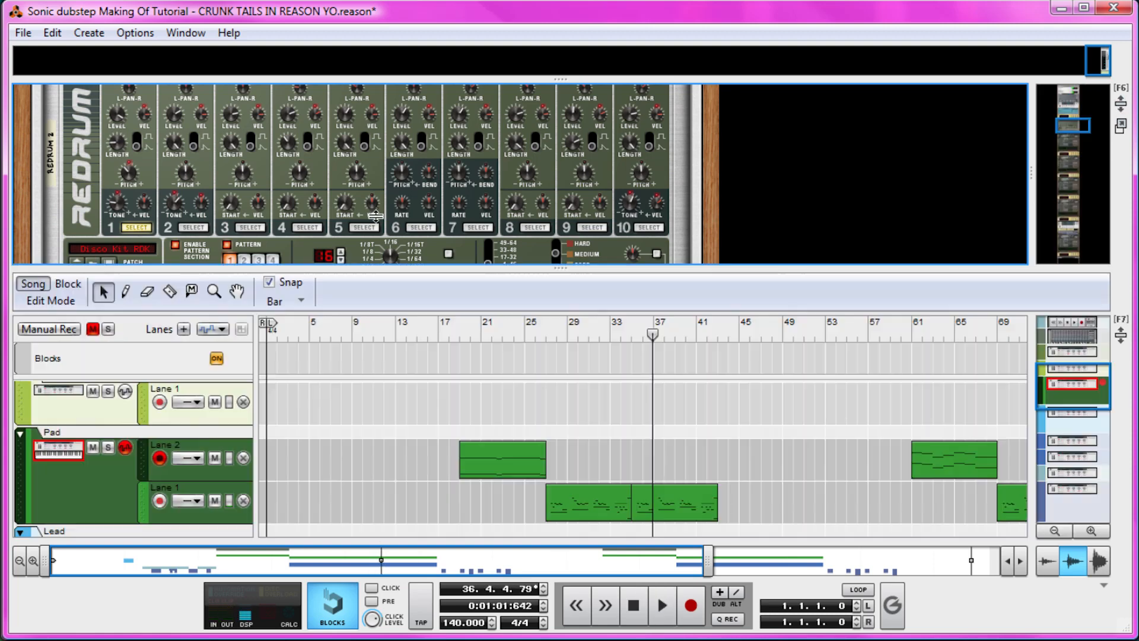
# - Mute the Bass Pad and Big Bass Dist tracks and play the song from bar 27
pyautogui.scroll(-5, 496, 345)
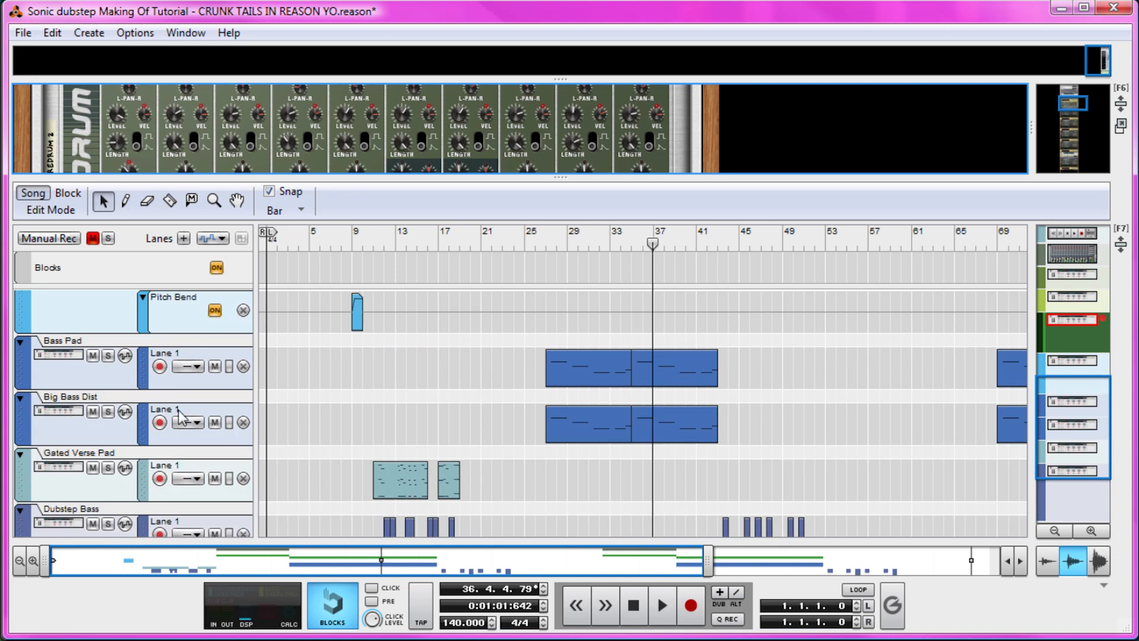
pyautogui.click(93, 411)
pyautogui.click(93, 356)
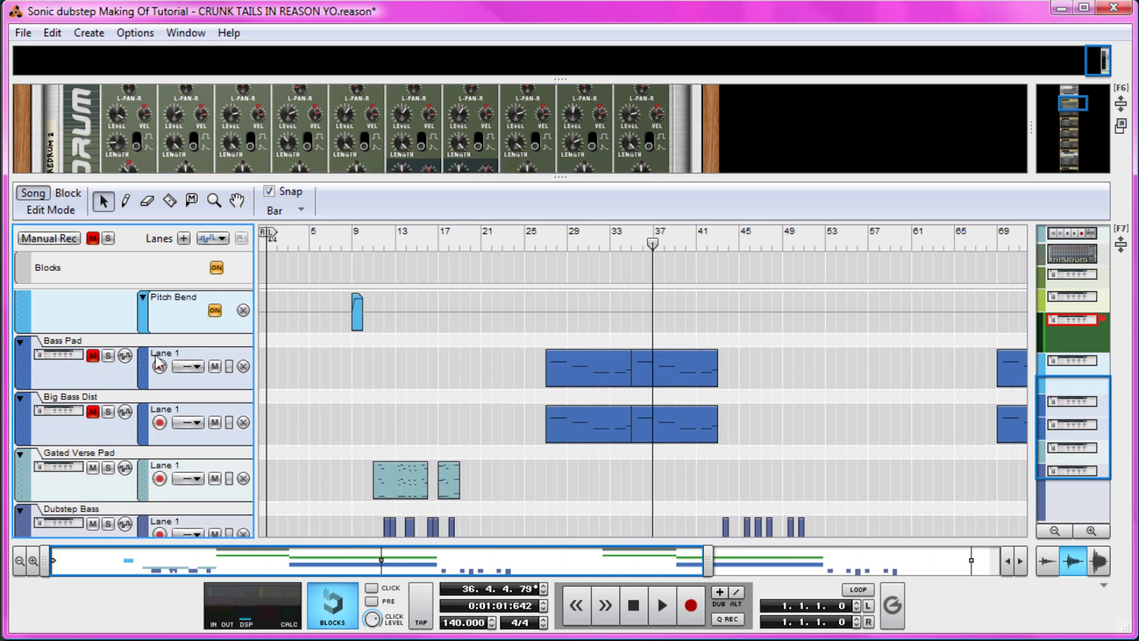
pyautogui.click(556, 242)
pyautogui.click(547, 242)
pyautogui.press('space')
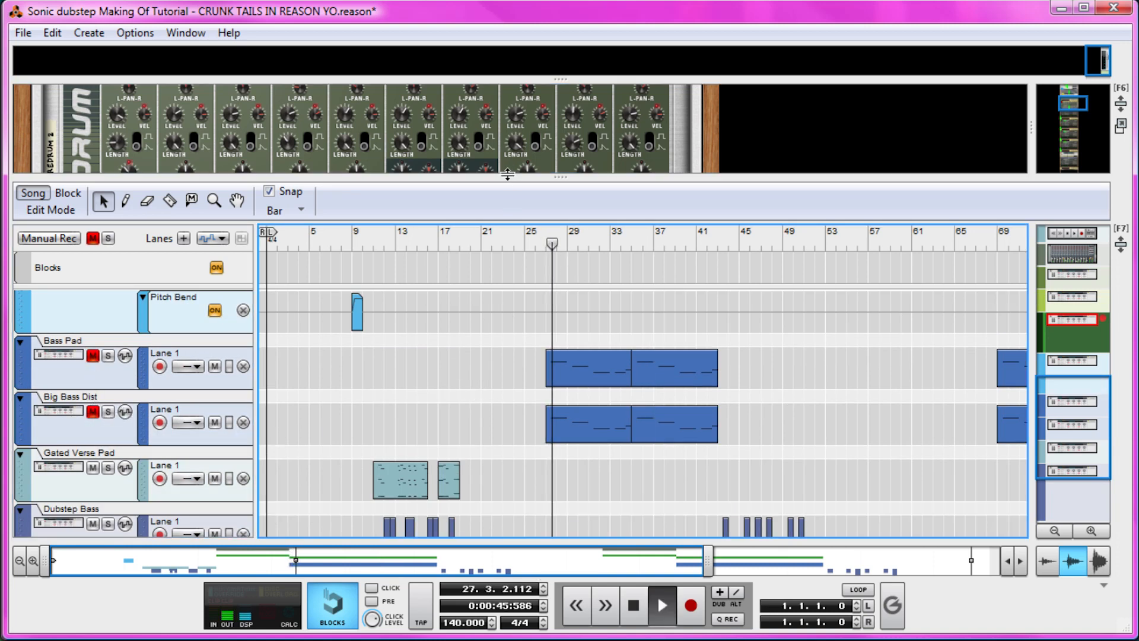
# - Expand the rack view over the sequencer, and add channels 3, 2 and 1 of Line Mixer 7 to the solo during playback
pyautogui.moveTo(511, 173); pyautogui.dragTo(511, 536)
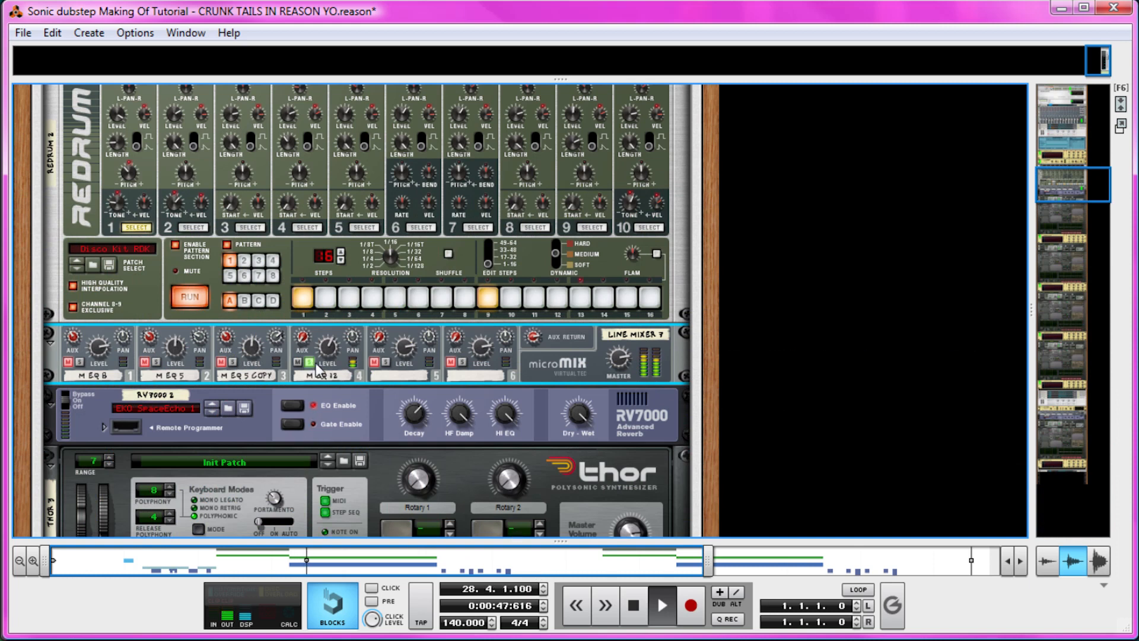
pyautogui.click(233, 362)
pyautogui.click(156, 362)
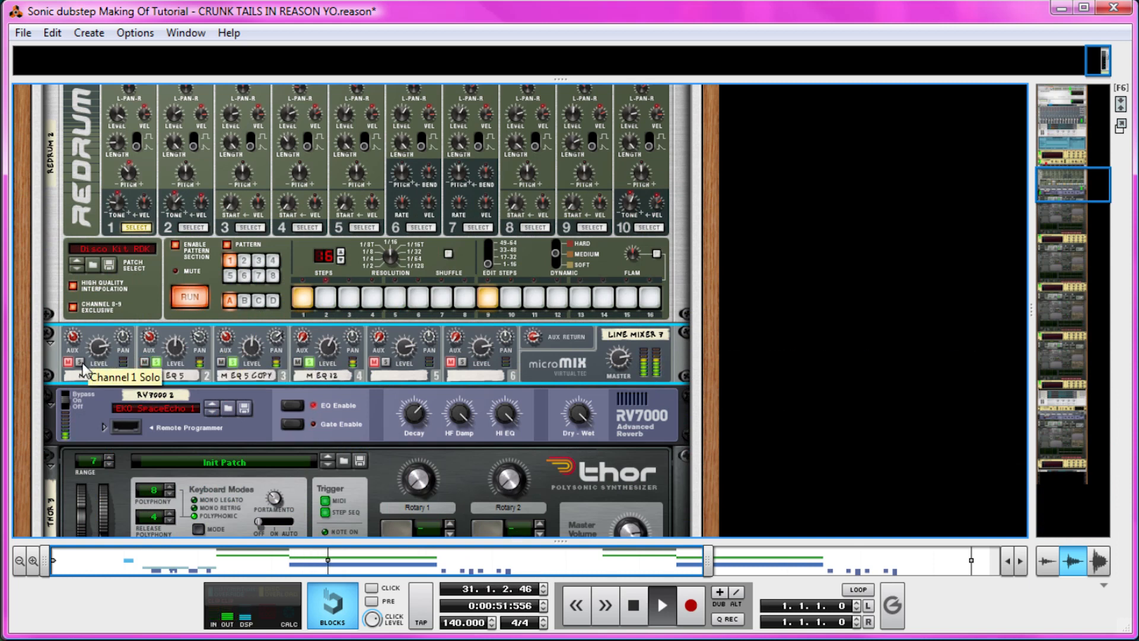
pyautogui.click(81, 362)
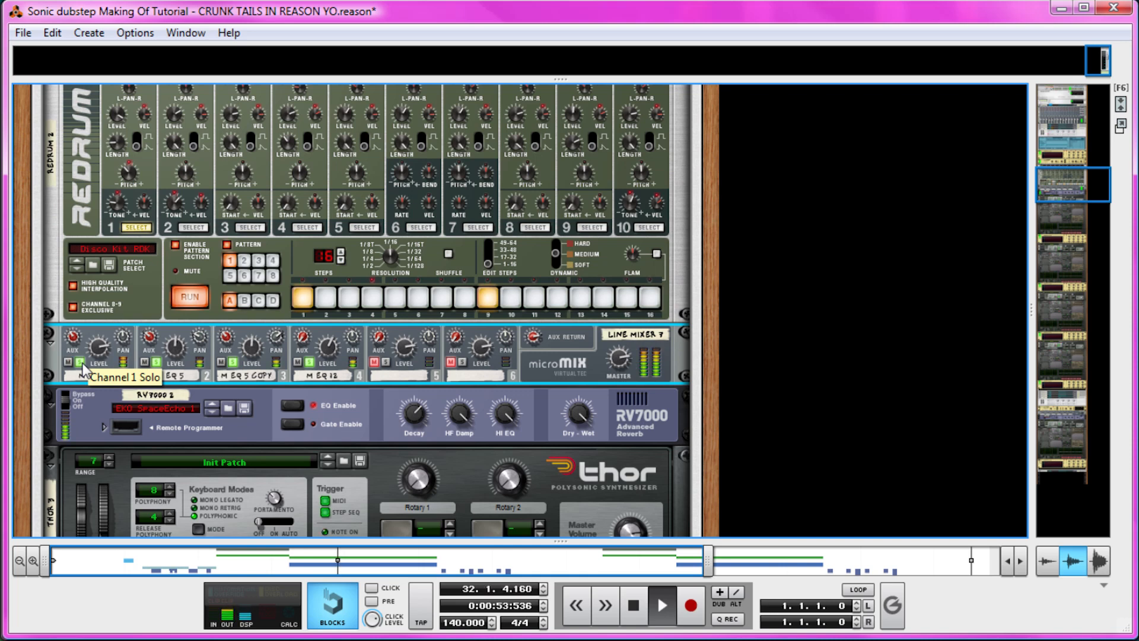
pyautogui.press('space')
# - Take channels 1 to 4 of Line Mixer 7 out of solo
pyautogui.click(79, 362)
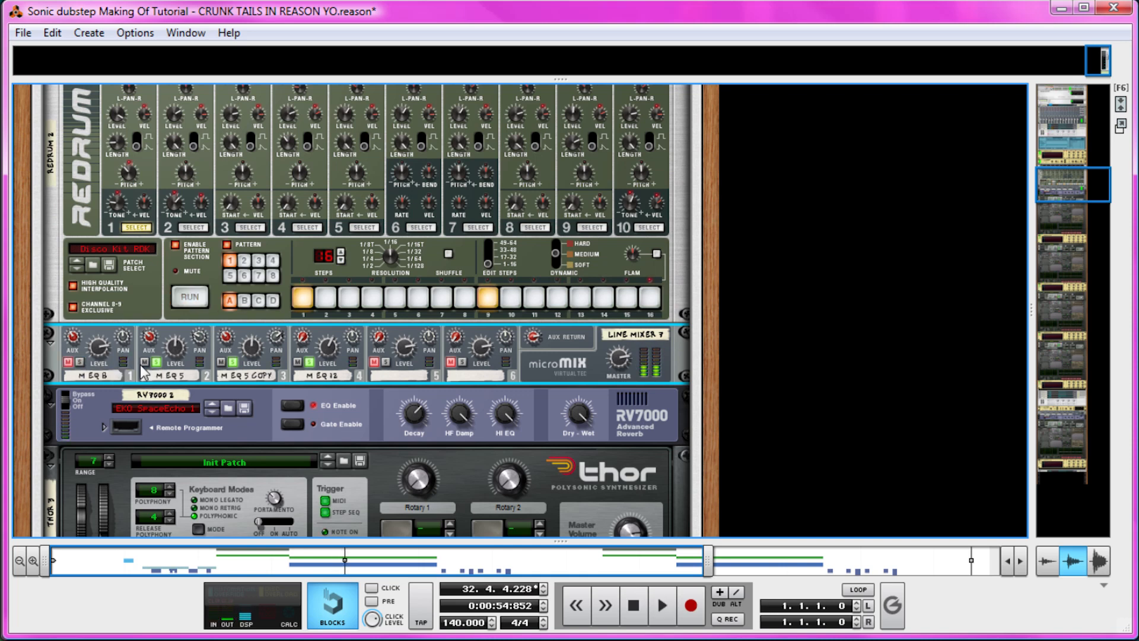
pyautogui.click(156, 362)
pyautogui.click(233, 362)
pyautogui.click(309, 362)
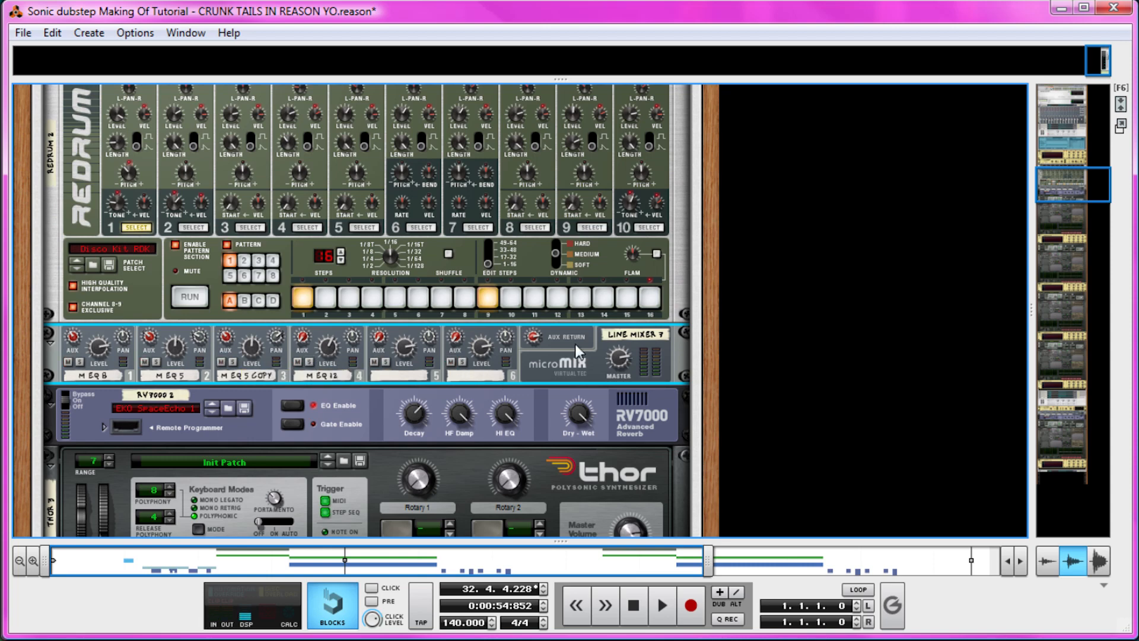
# - Look over the Thor synth below the RV7000 reverb and its M EQ 12 equalizer
pyautogui.scroll(-5, 558, 361)
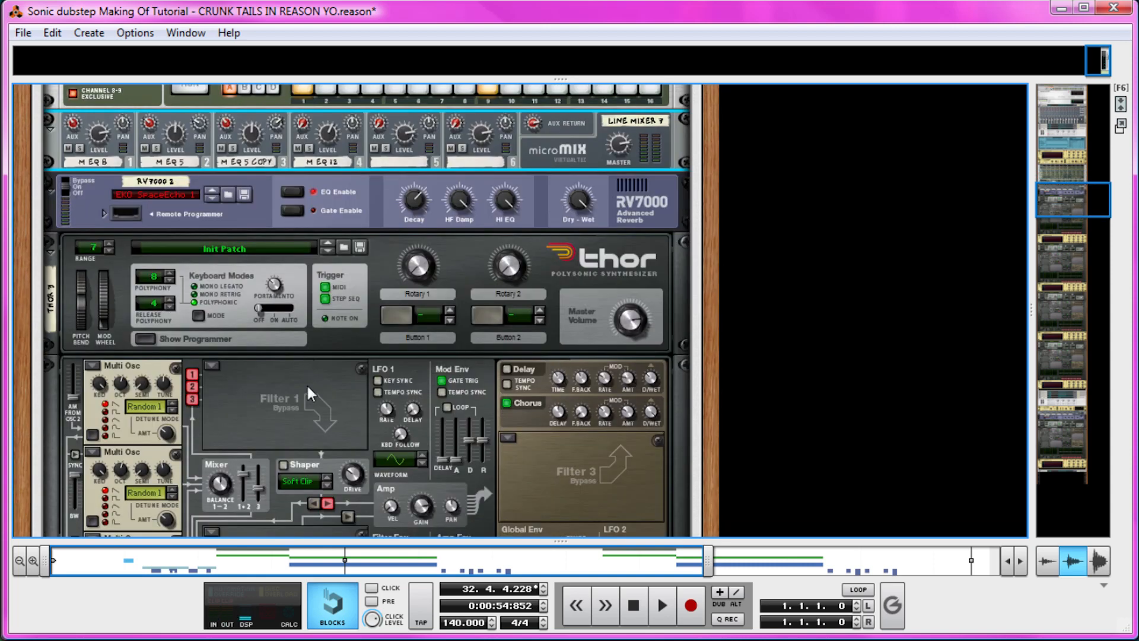
pyautogui.scroll(4, 306, 383)
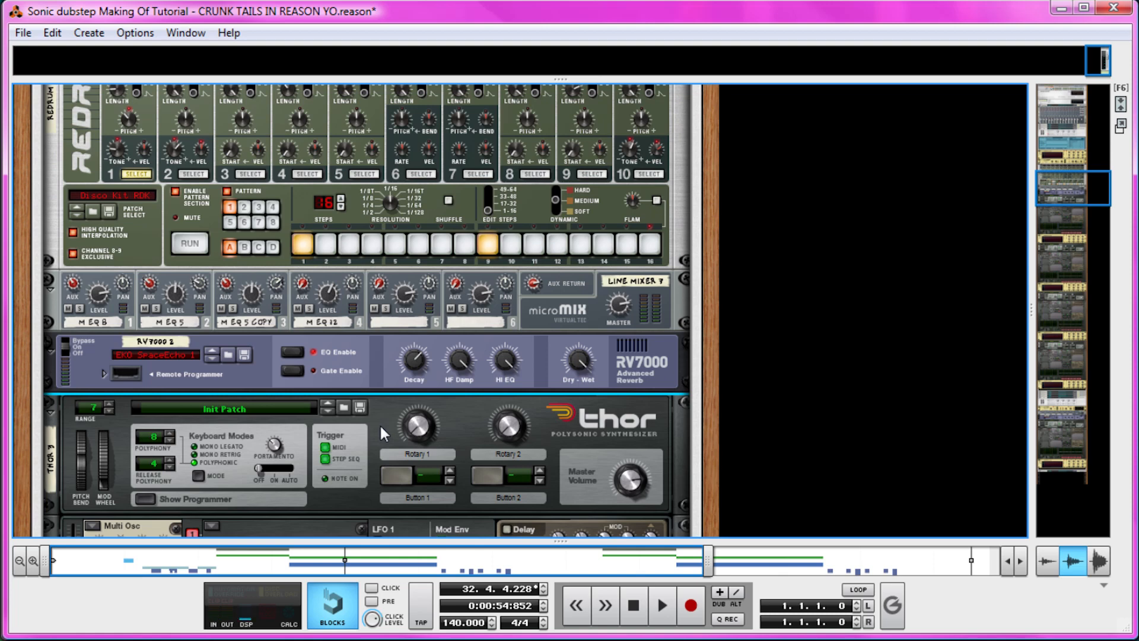
pyautogui.scroll(-3, 394, 410)
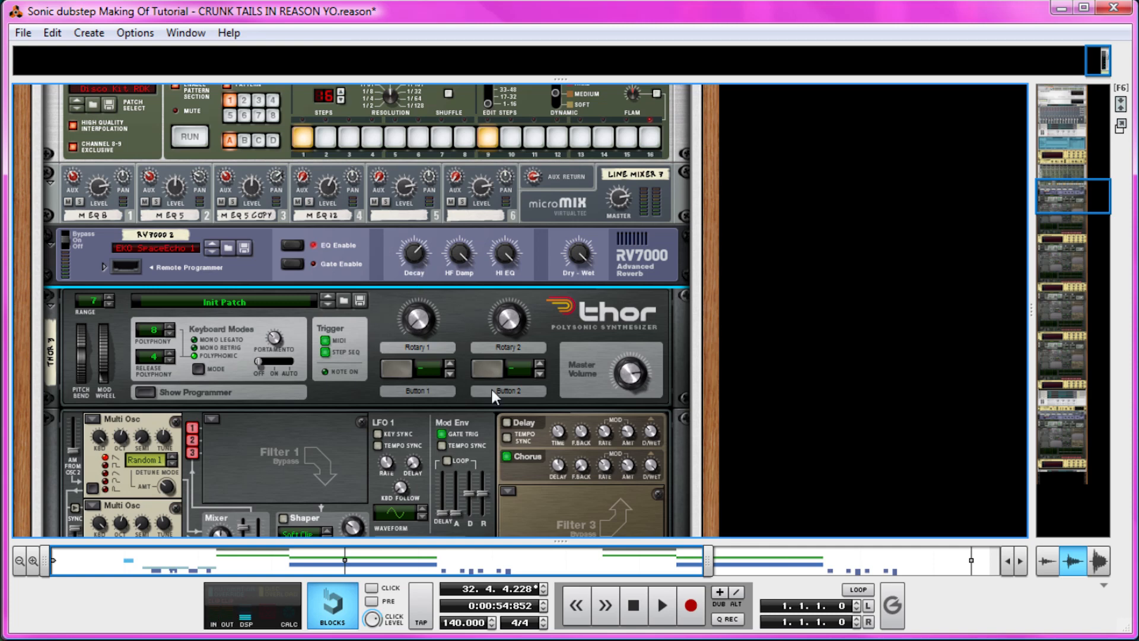
pyautogui.scroll(-15, 390, 321)
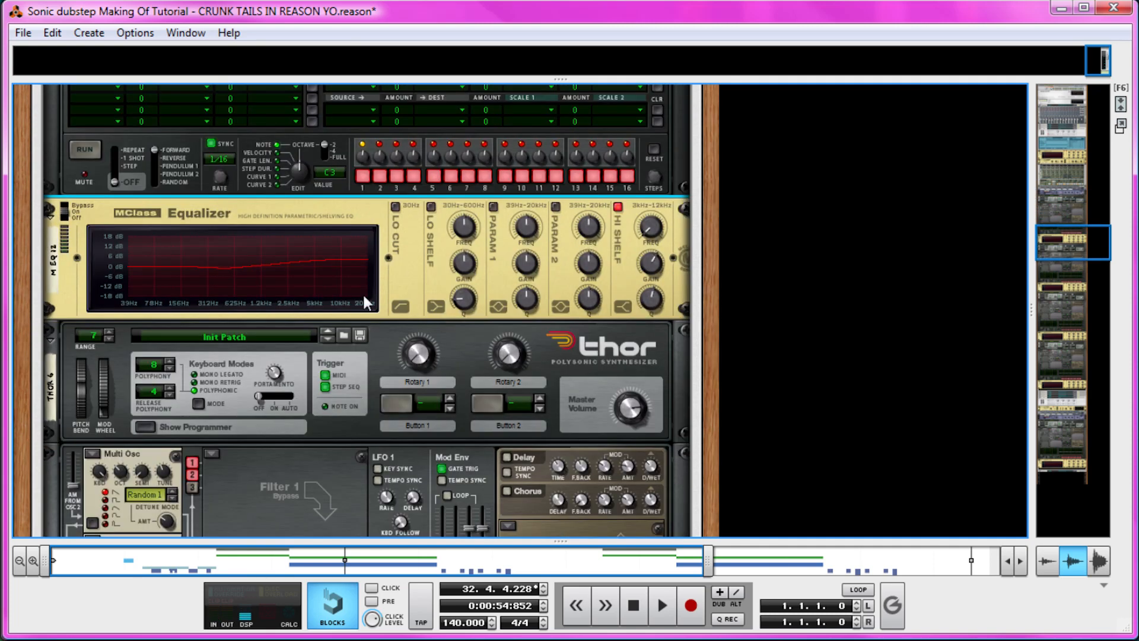
pyautogui.click(561, 250)
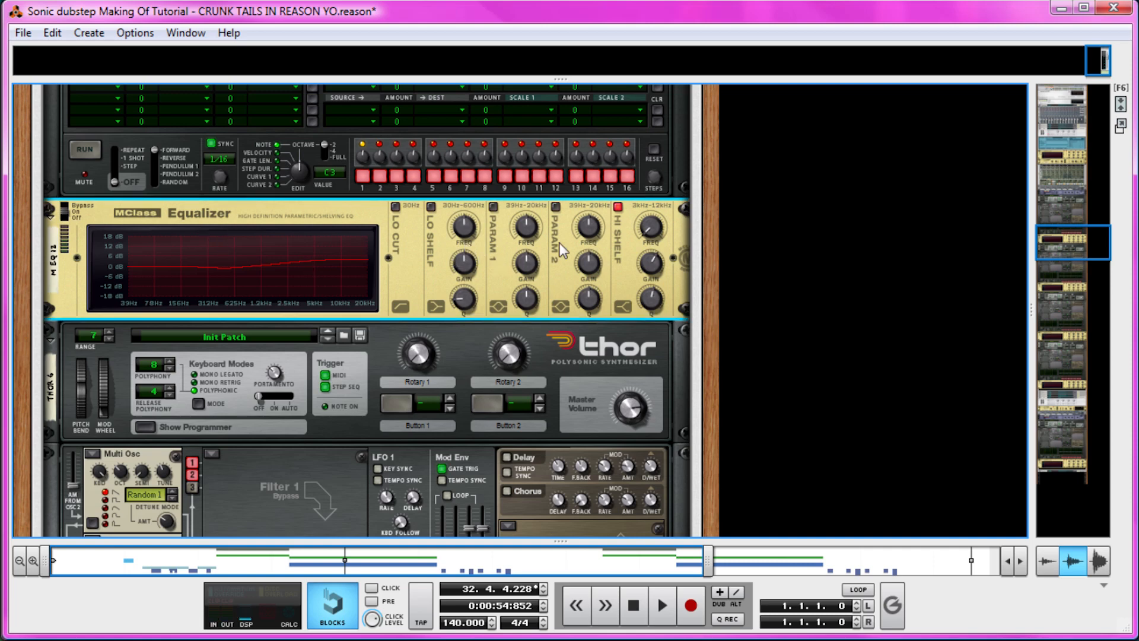
pyautogui.scroll(-1, 593, 230)
pyautogui.scroll(10, 435, 267)
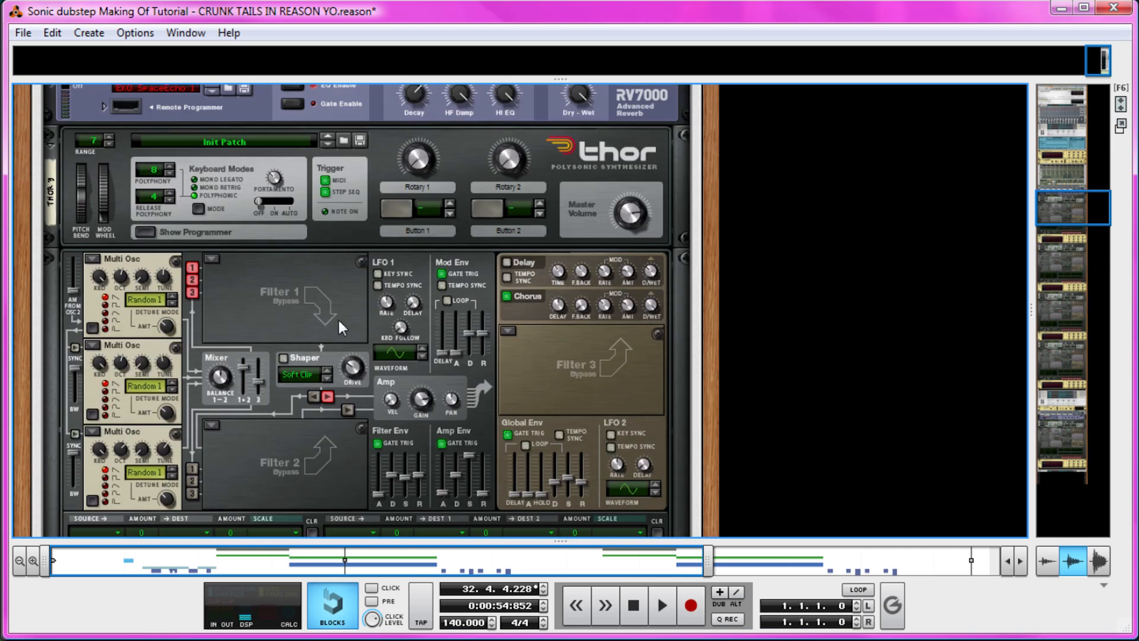
# - Examine that Thor's oscillators, mixer and chorus section, and the high shelf settings of its M EQ 12 equalizer
pyautogui.click(326, 307)
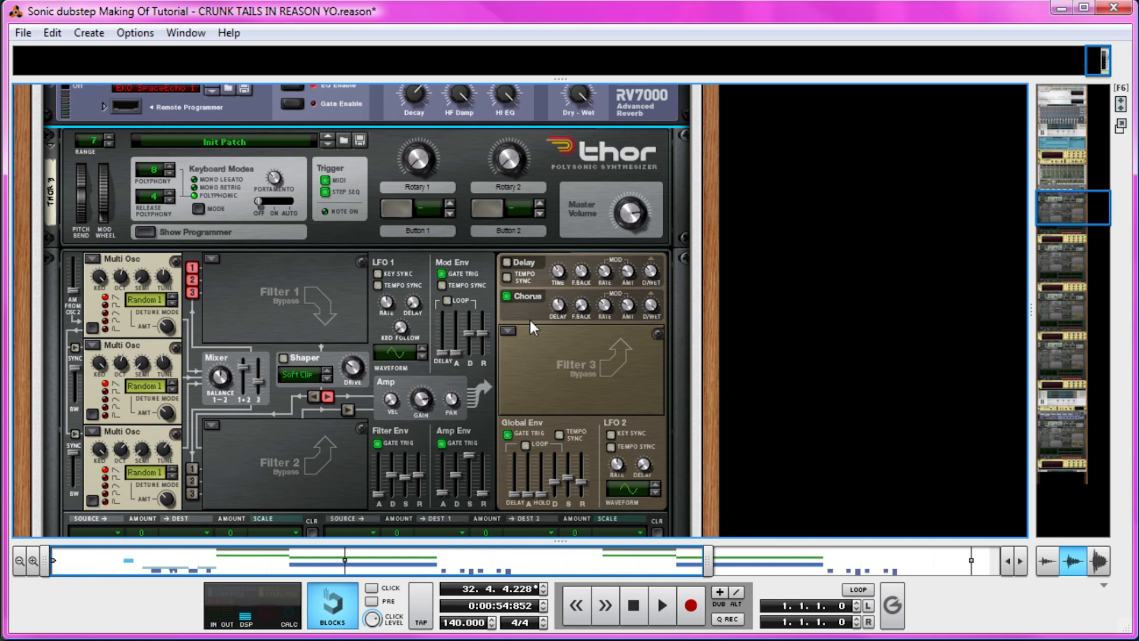
pyautogui.scroll(-3, 255, 332)
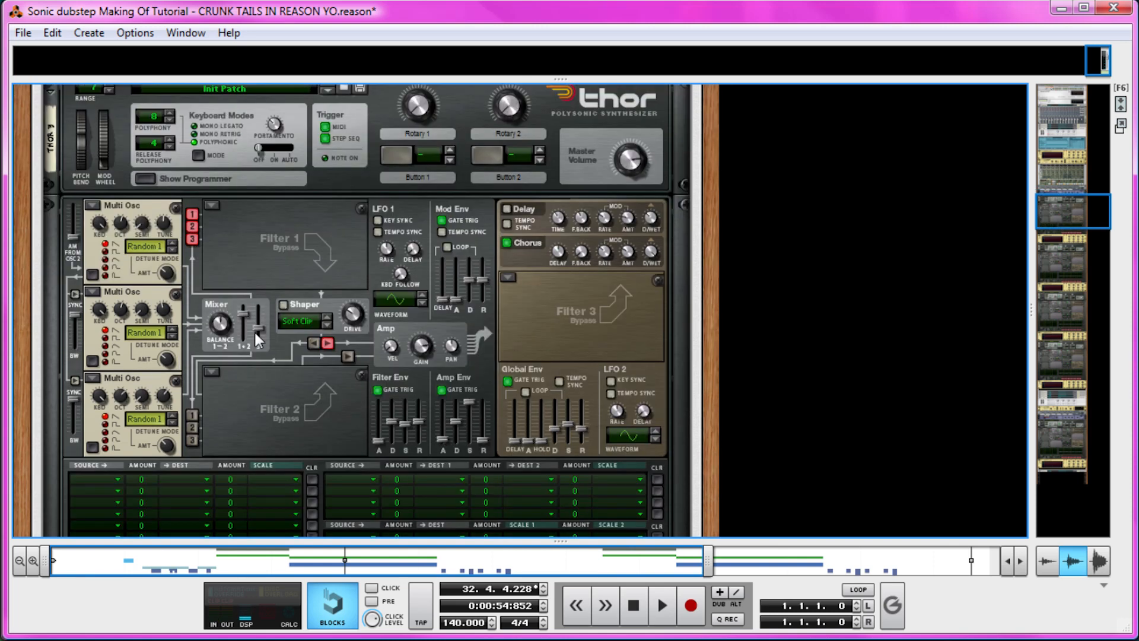
pyautogui.scroll(-6, 347, 264)
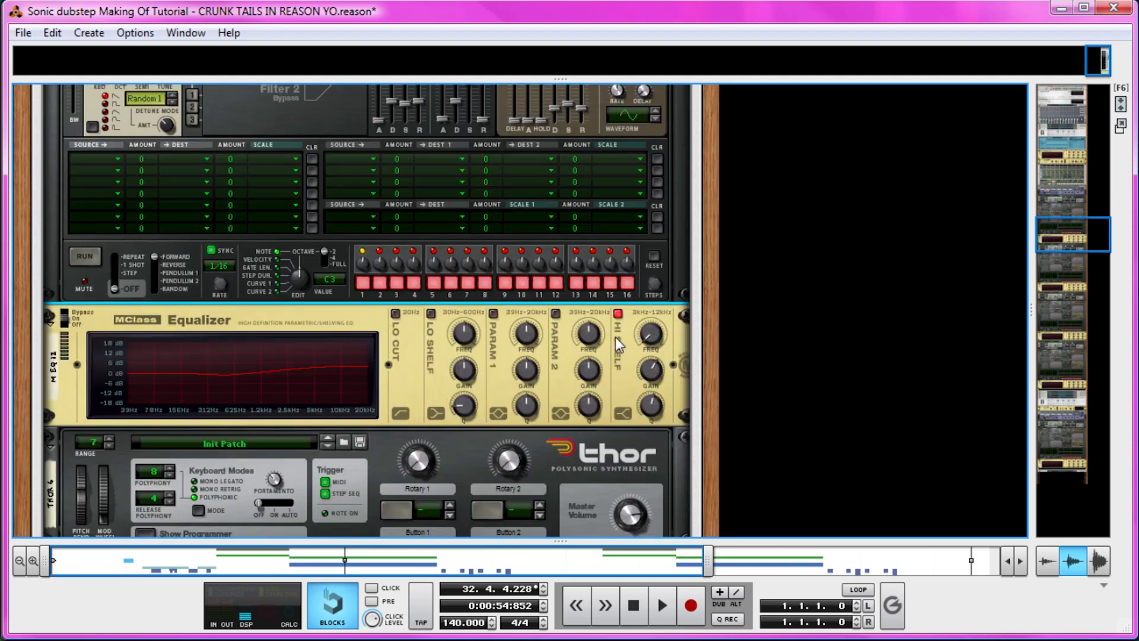
pyautogui.scroll(-6, 404, 373)
pyautogui.scroll(15, 404, 362)
# - Play the song and toggle the high shelf of the M EQ 12 equalizer to compare the sound
pyautogui.press('space')
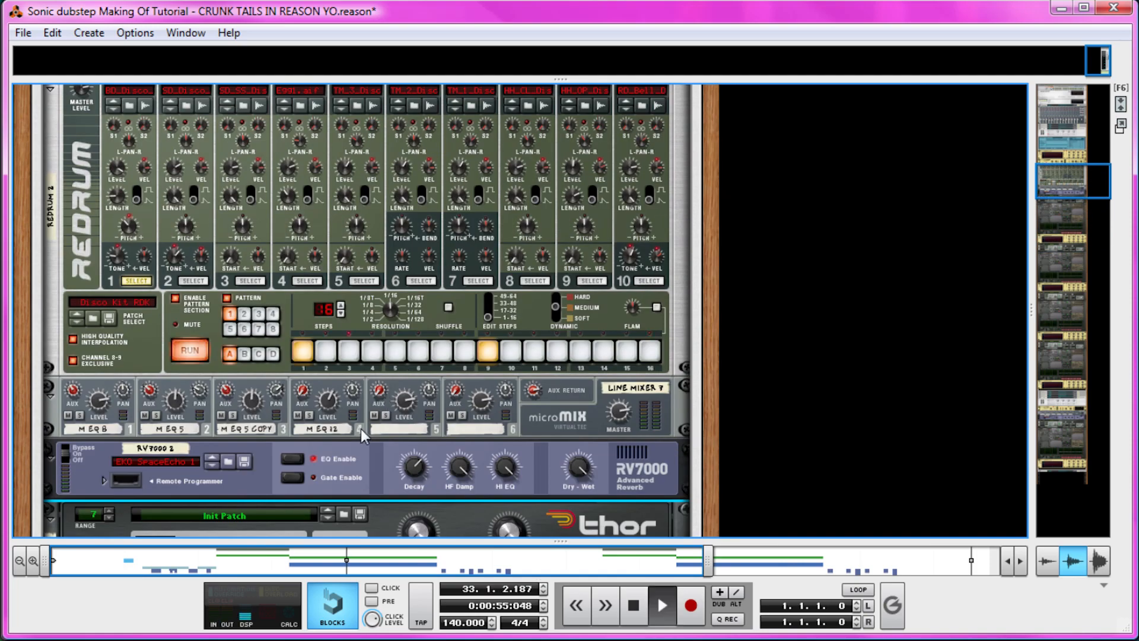
pyautogui.scroll(-6, 386, 409)
pyautogui.scroll(-5, 418, 392)
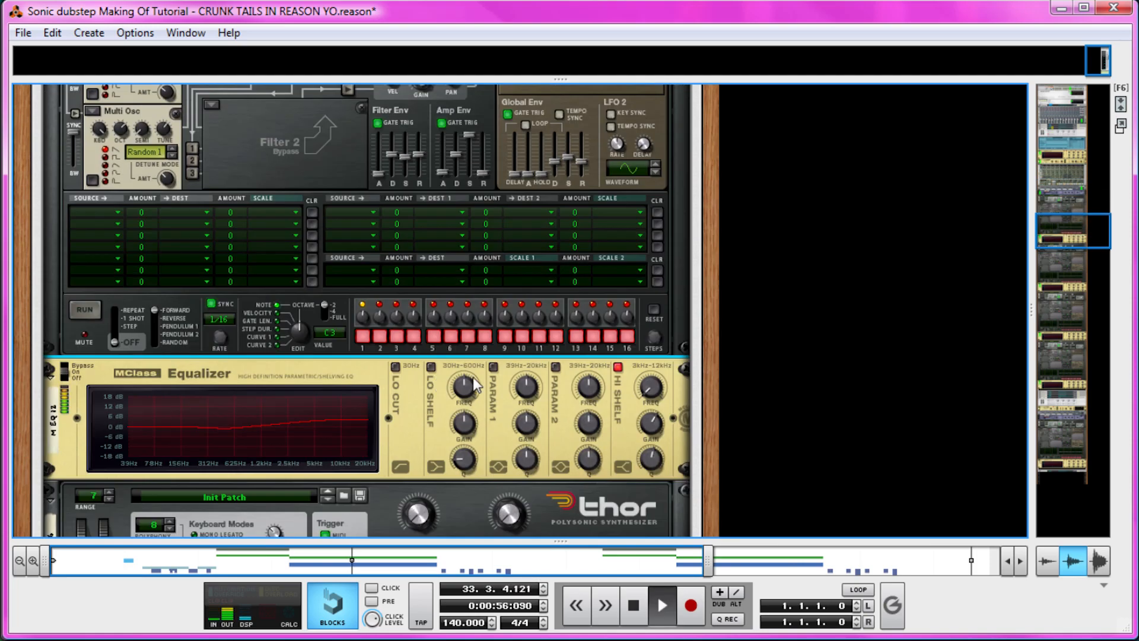
pyautogui.click(619, 367)
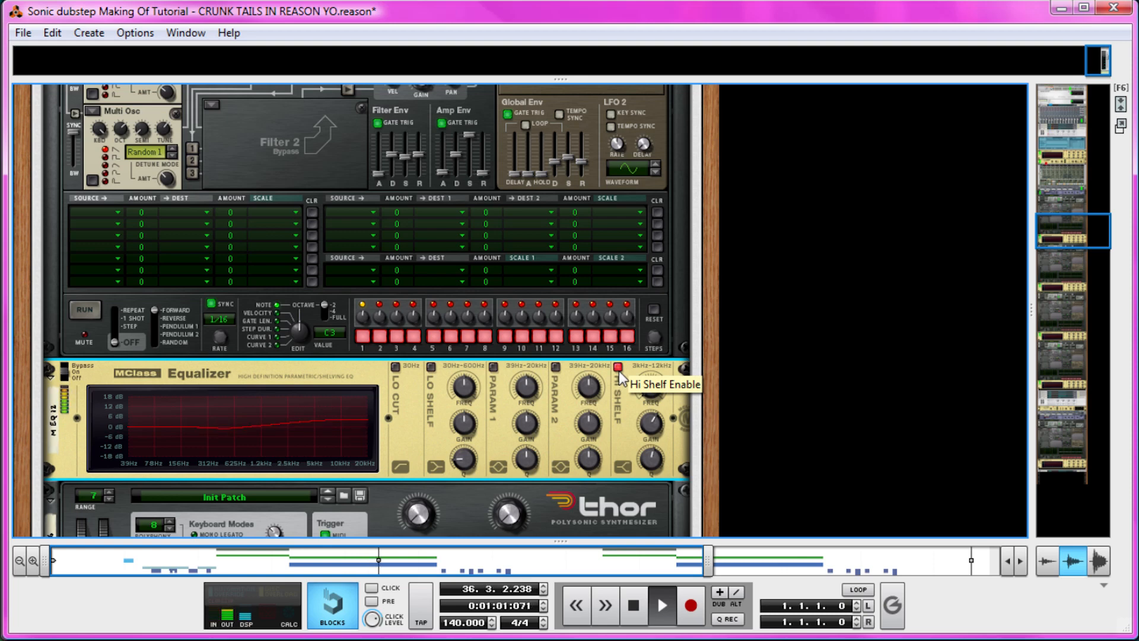
pyautogui.press('space')
# - Solo channel 4 of Line Mixer 7 and audition it with the M EQ 12 high shelf switched off
pyautogui.scroll(12, 415, 353)
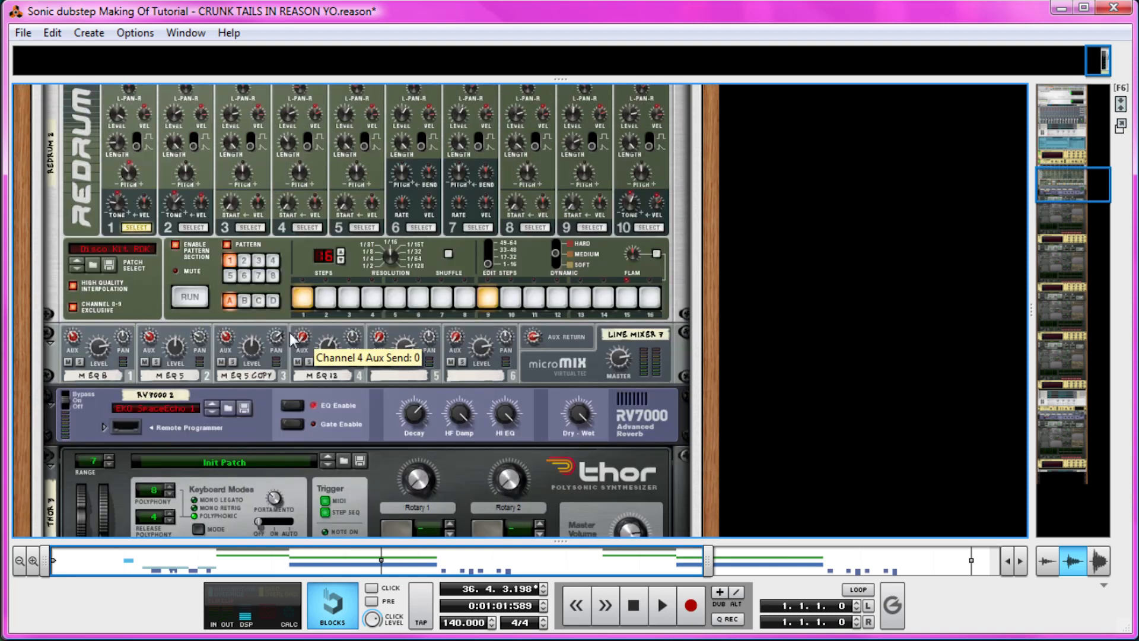
pyautogui.scroll(-4, 314, 360)
pyautogui.scroll(-8, 314, 361)
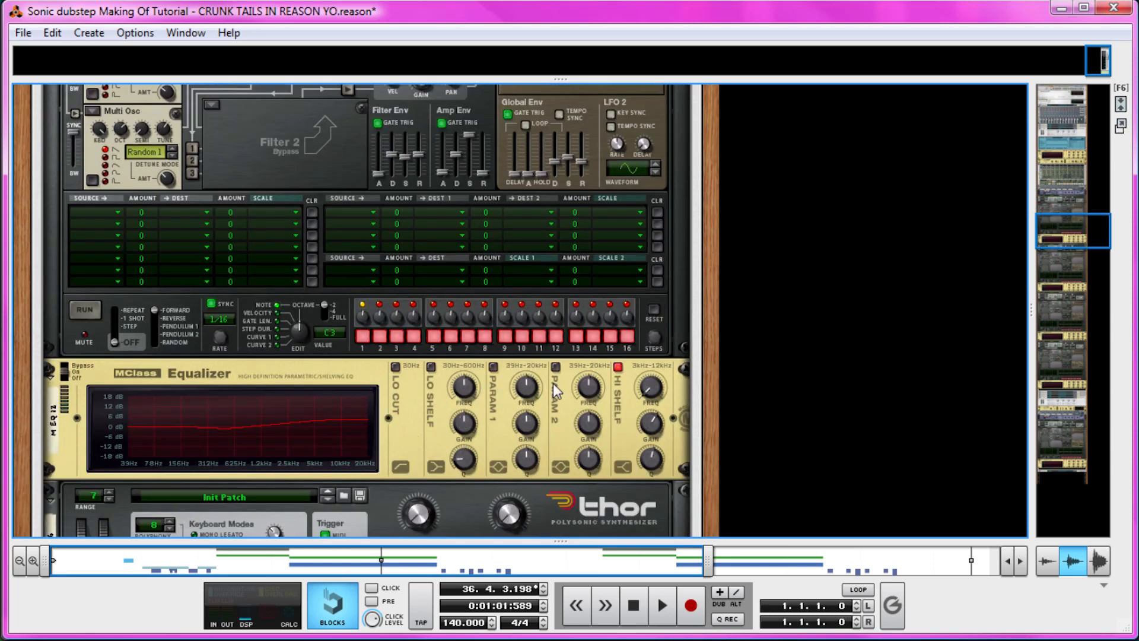
pyautogui.press('space')
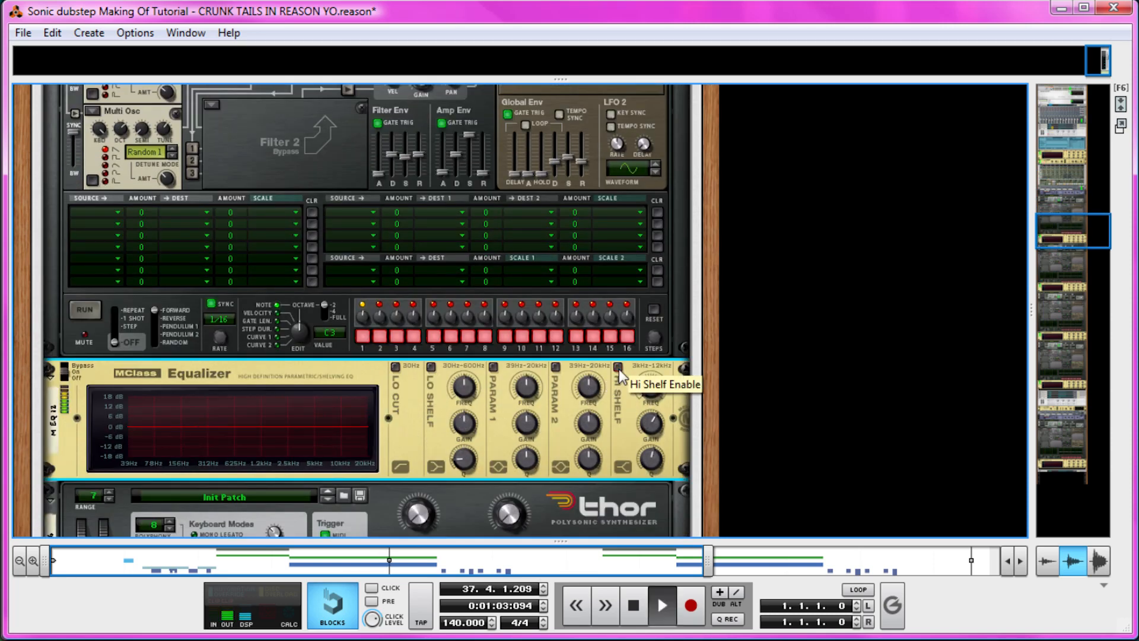
pyautogui.scroll(13, 426, 335)
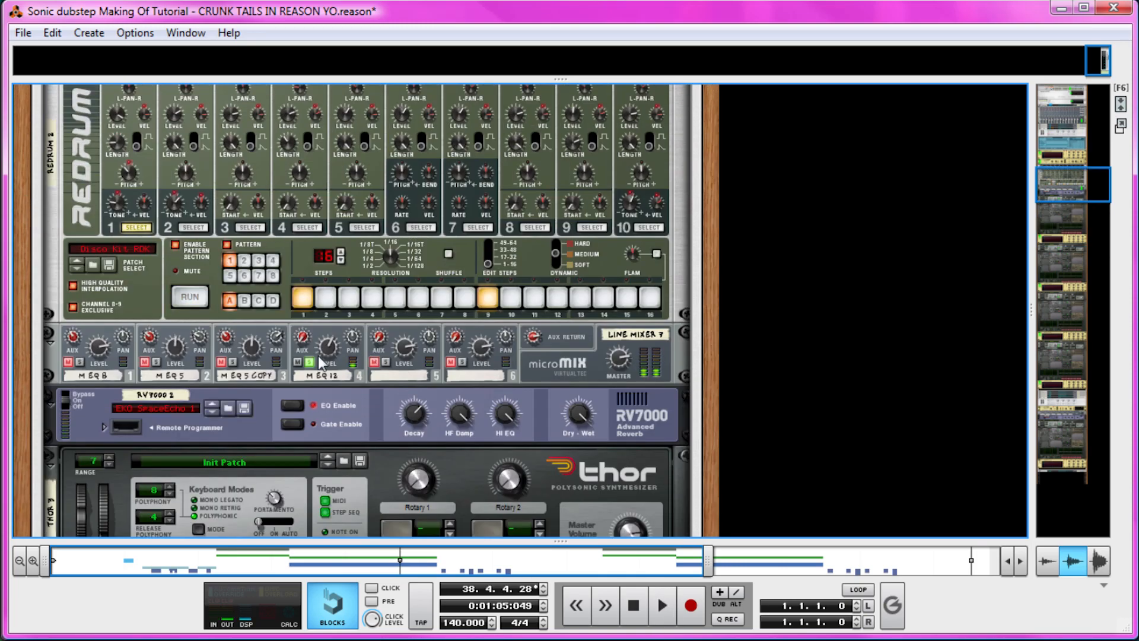
# - Examine the Thor synth below M EQ 12 and its M EQ 8 equalizer while playing the song
pyautogui.scroll(-20, 311, 361)
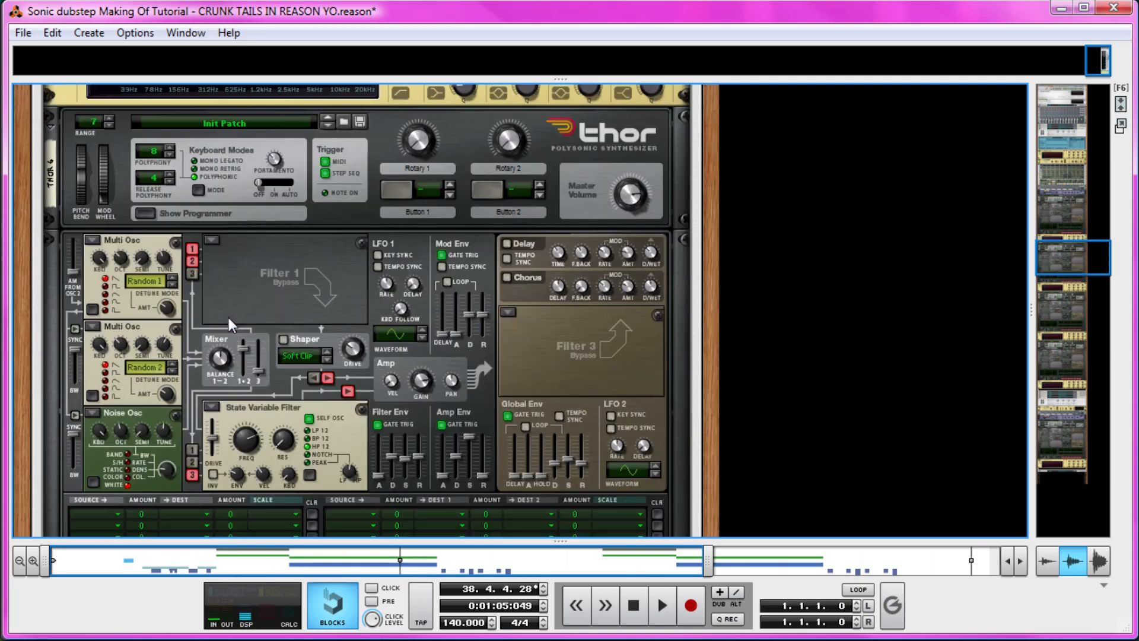
pyautogui.scroll(8, 547, 384)
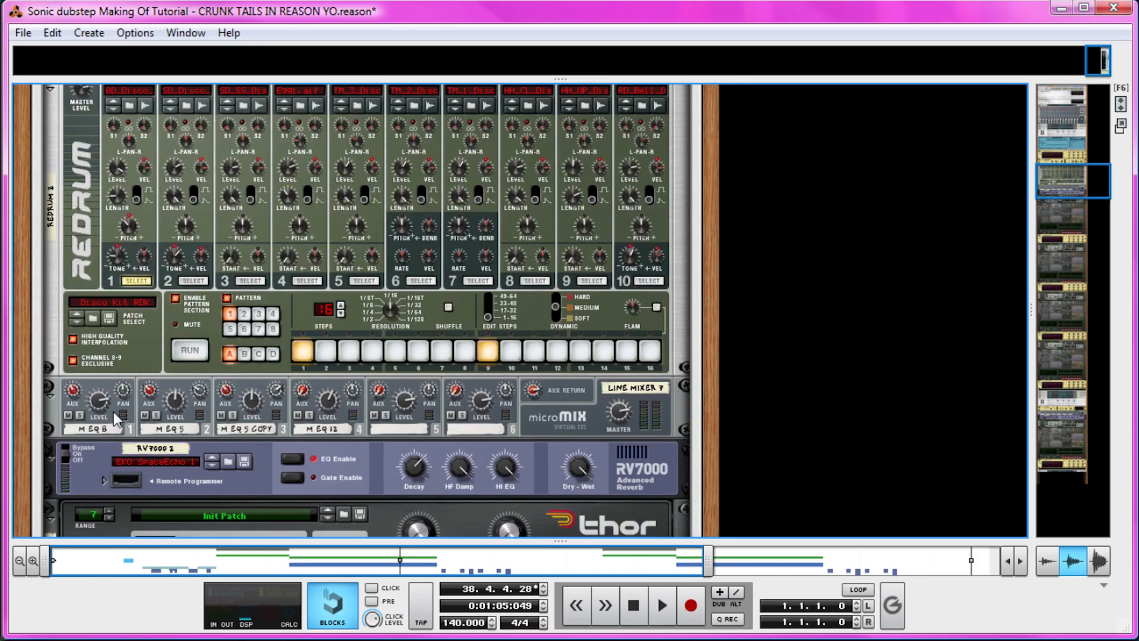
pyautogui.scroll(-8, 289, 354)
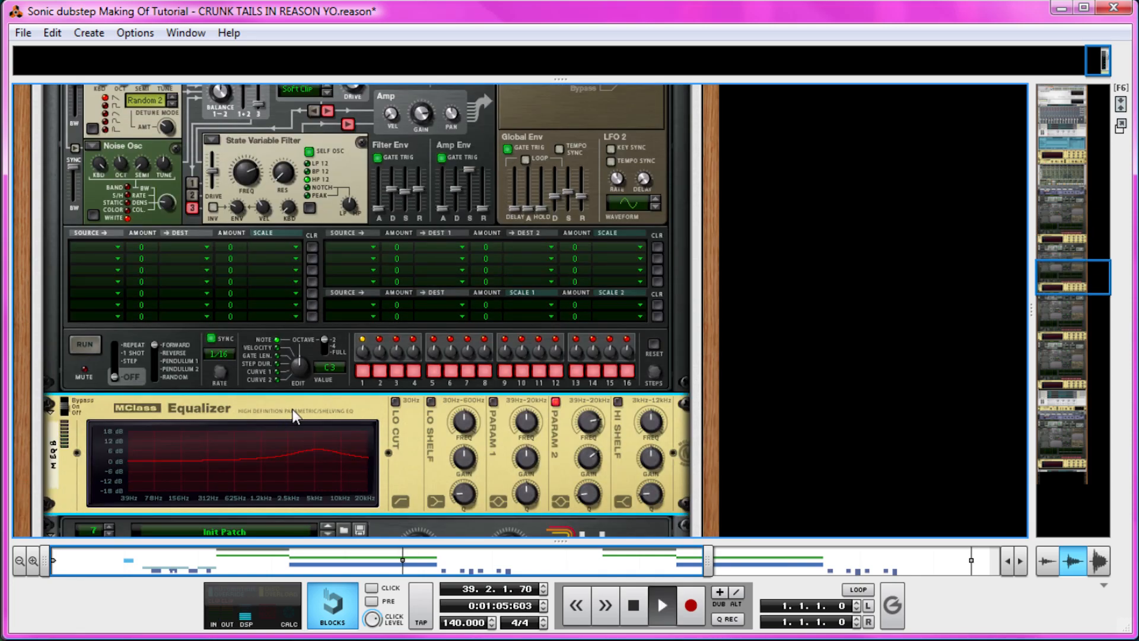
pyautogui.scroll(10, 292, 408)
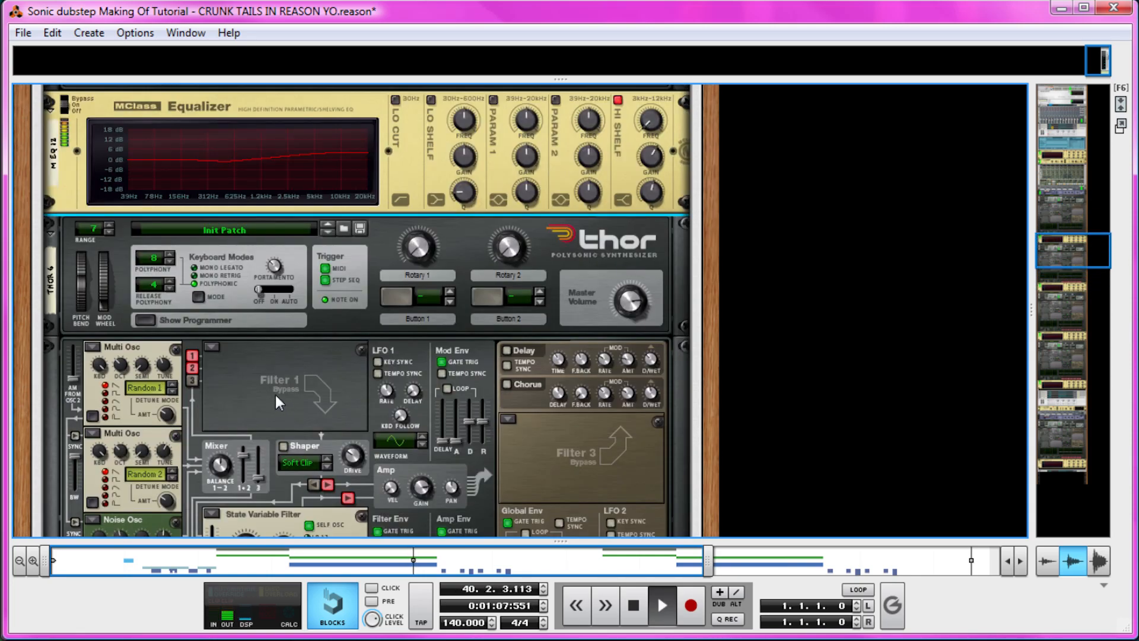
pyautogui.scroll(-5, 275, 393)
pyautogui.press('space')
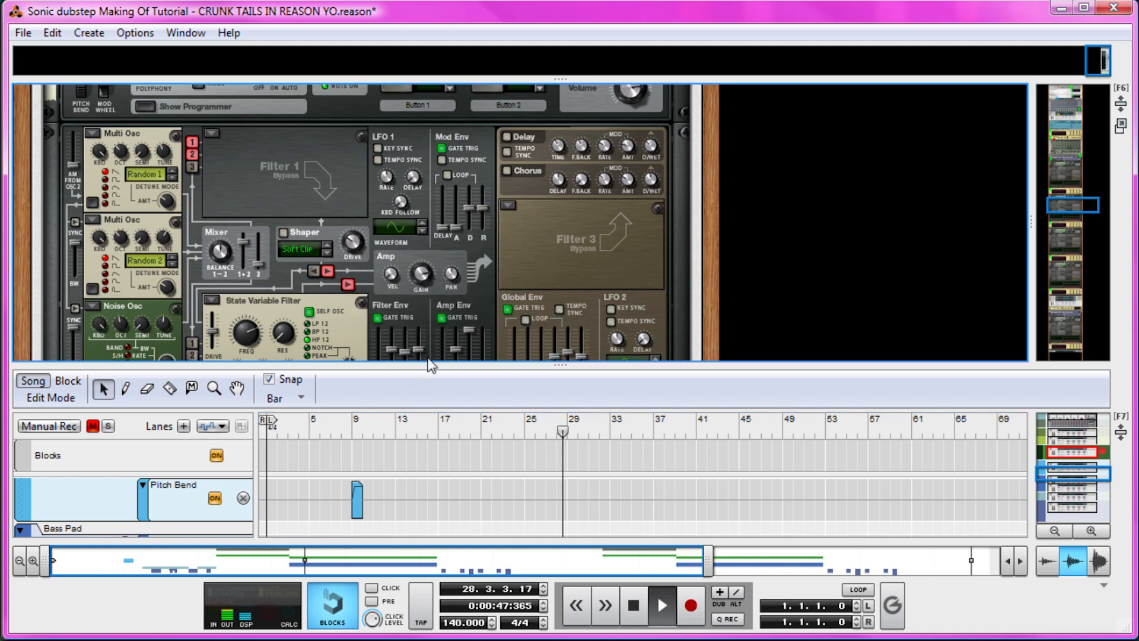
pyautogui.press('space')
pyautogui.press('F6')
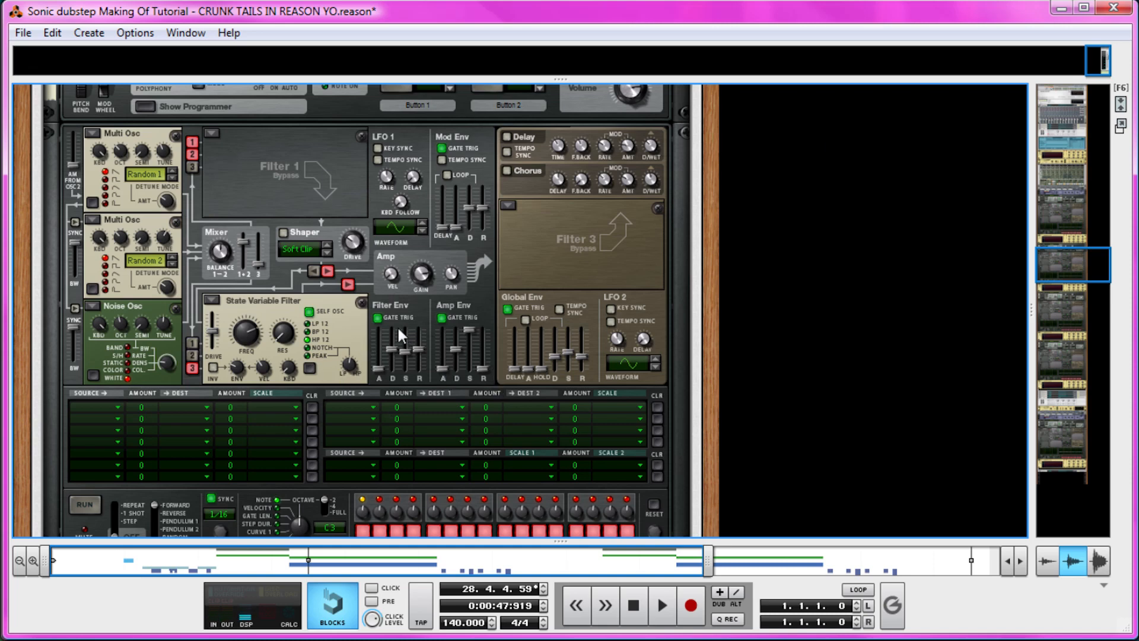
# - Solo channels 2 and 3 of Line Mixer 7, play the song, and examine the M EQ 5 equalizer and the Thor below it
pyautogui.scroll(4, 413, 307)
pyautogui.scroll(-6, 350, 248)
pyautogui.scroll(-6, 332, 409)
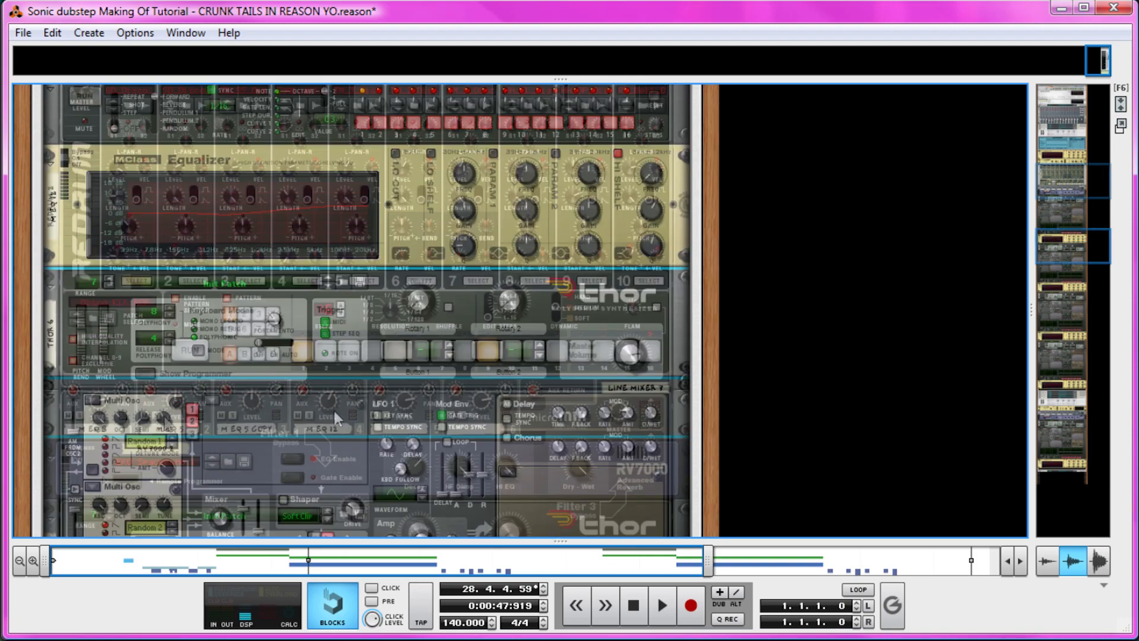
pyautogui.scroll(-5, 255, 415)
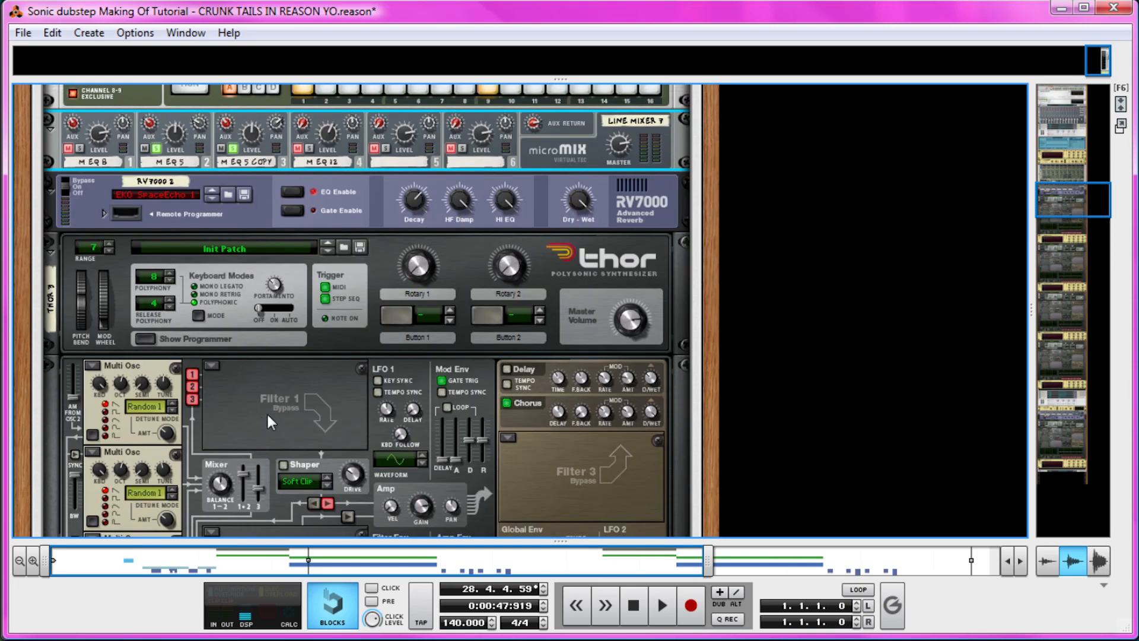
pyautogui.scroll(-8, 290, 411)
pyautogui.scroll(3, 344, 411)
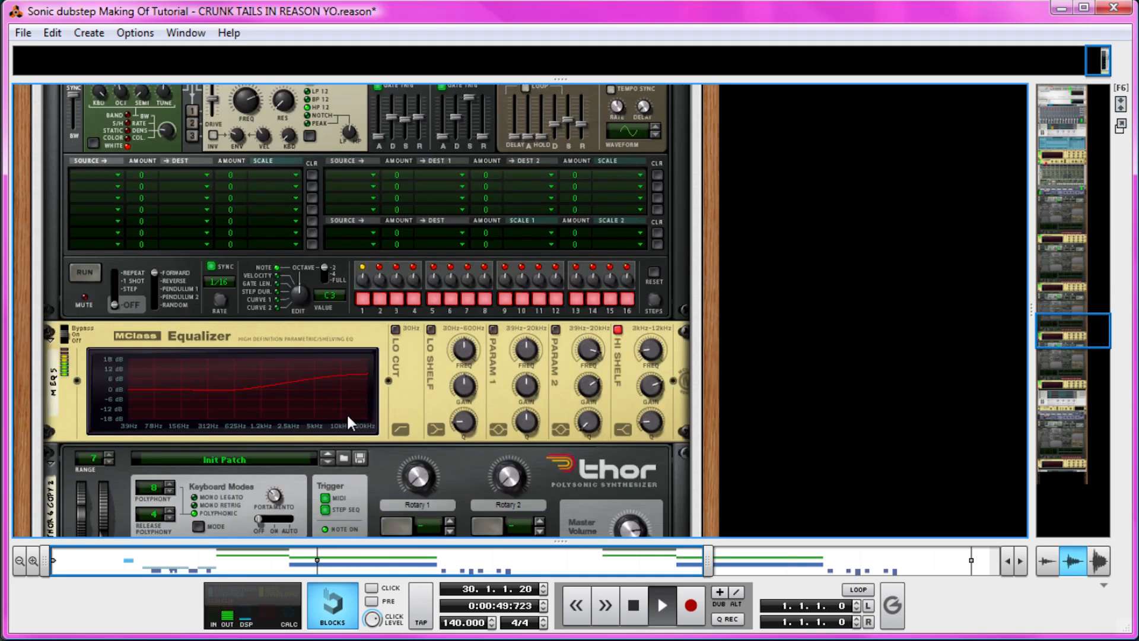
pyautogui.scroll(-6, 347, 412)
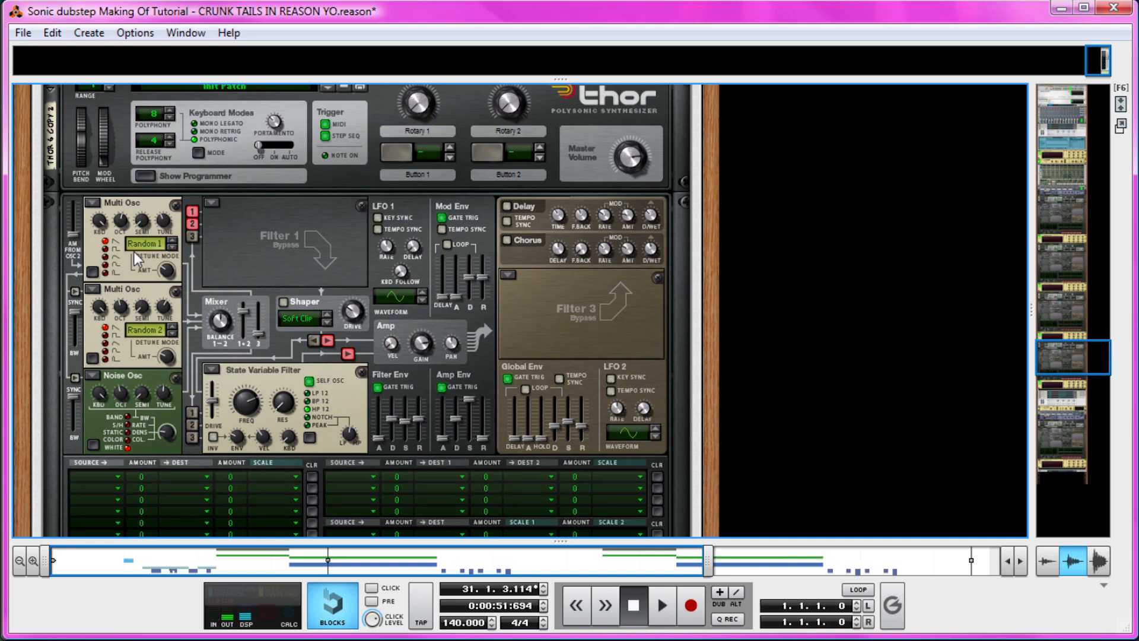
pyautogui.moveTo(117, 304)
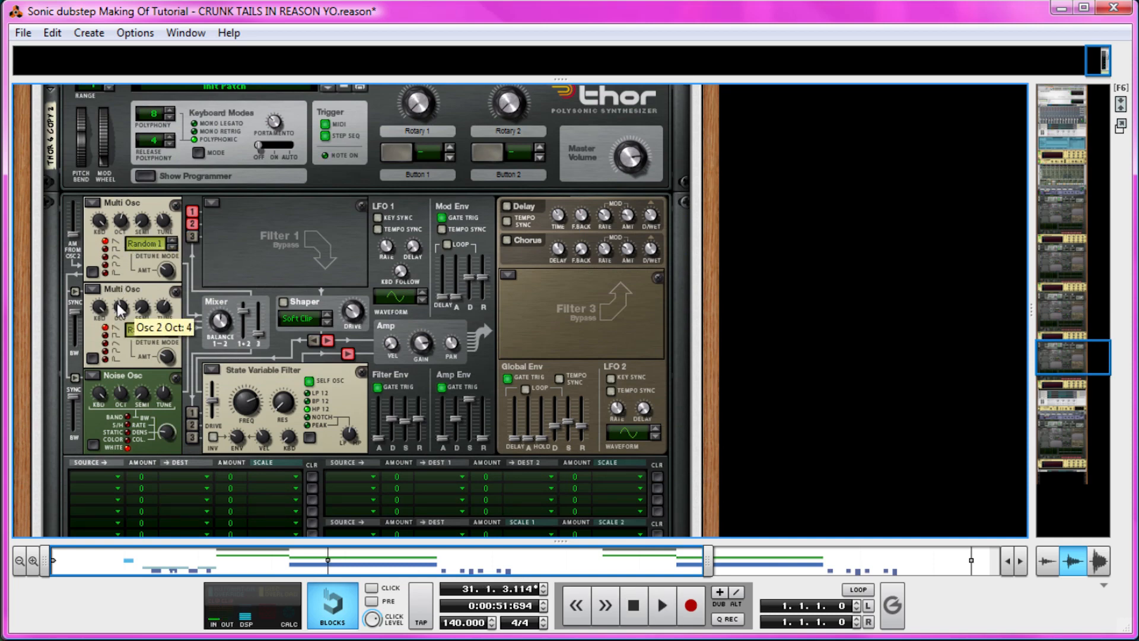
# - Examine and compare the oscillators, oscillator mixers and filters of the Thor synths above and below M EQ 8
pyautogui.scroll(4, 119, 303)
pyautogui.scroll(-5, 141, 304)
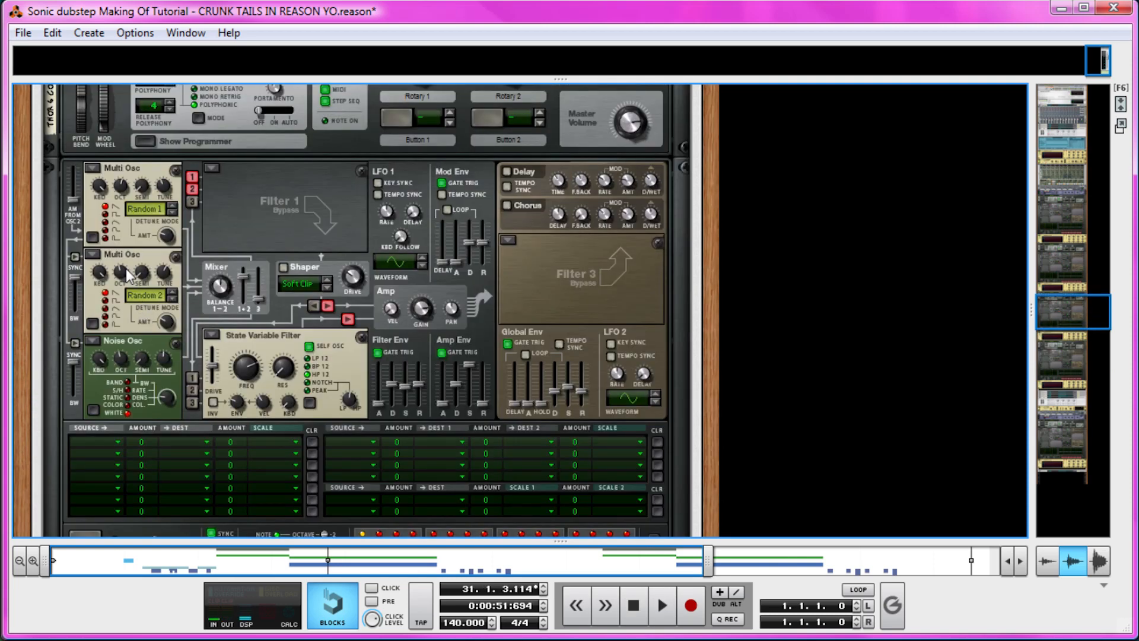
pyautogui.scroll(-5, 276, 304)
pyautogui.scroll(1, 256, 244)
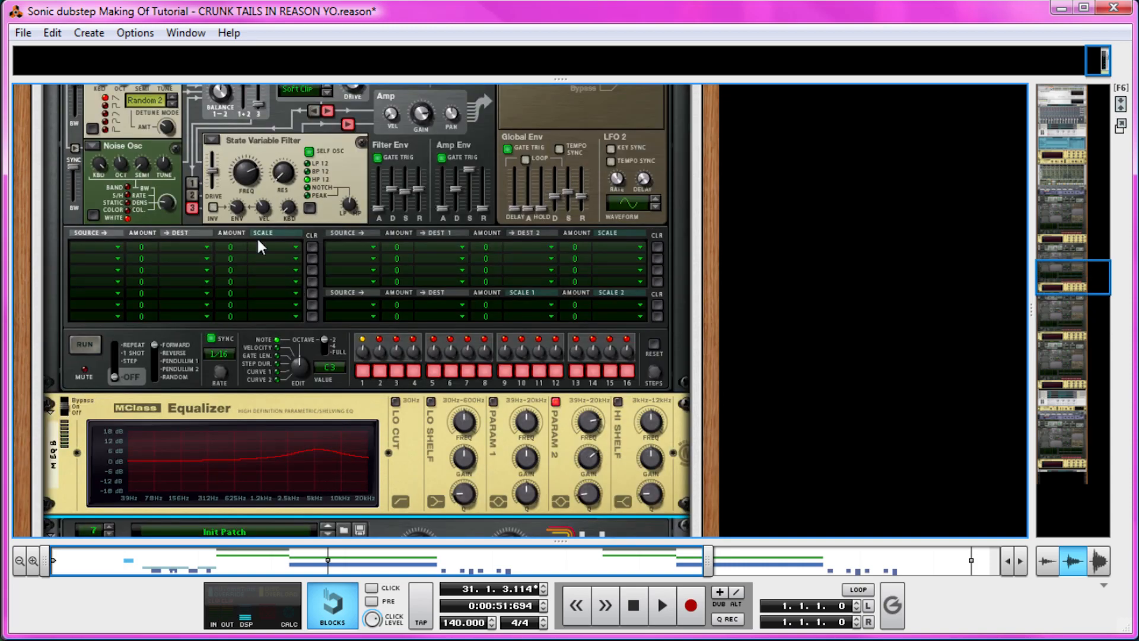
pyautogui.scroll(-8, 370, 208)
pyautogui.scroll(-4, 374, 234)
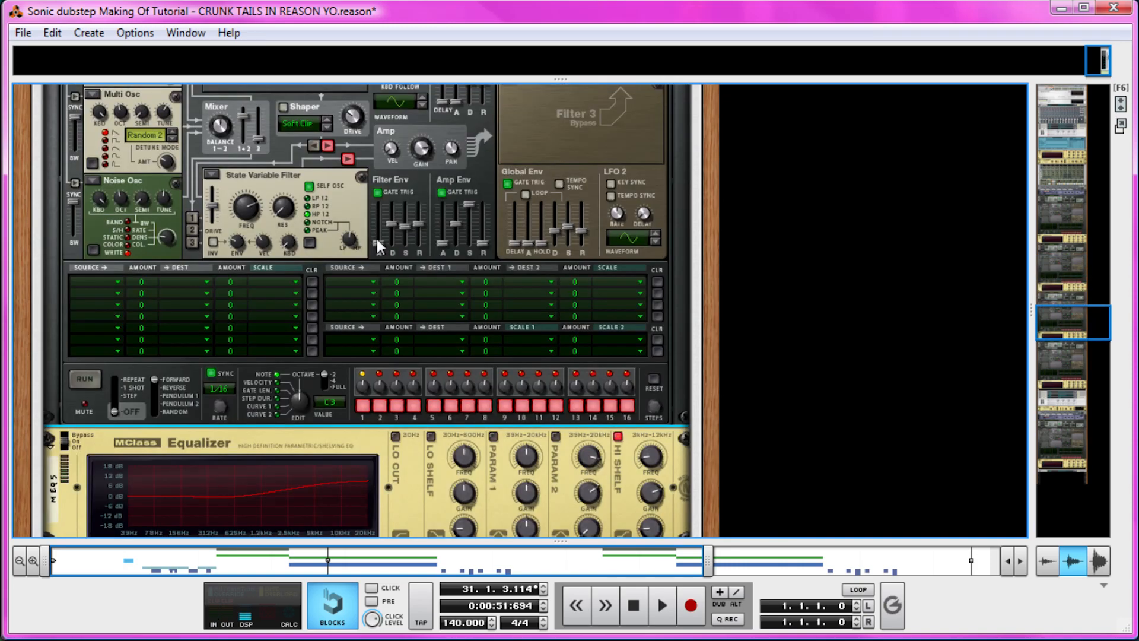
pyautogui.scroll(2, 358, 241)
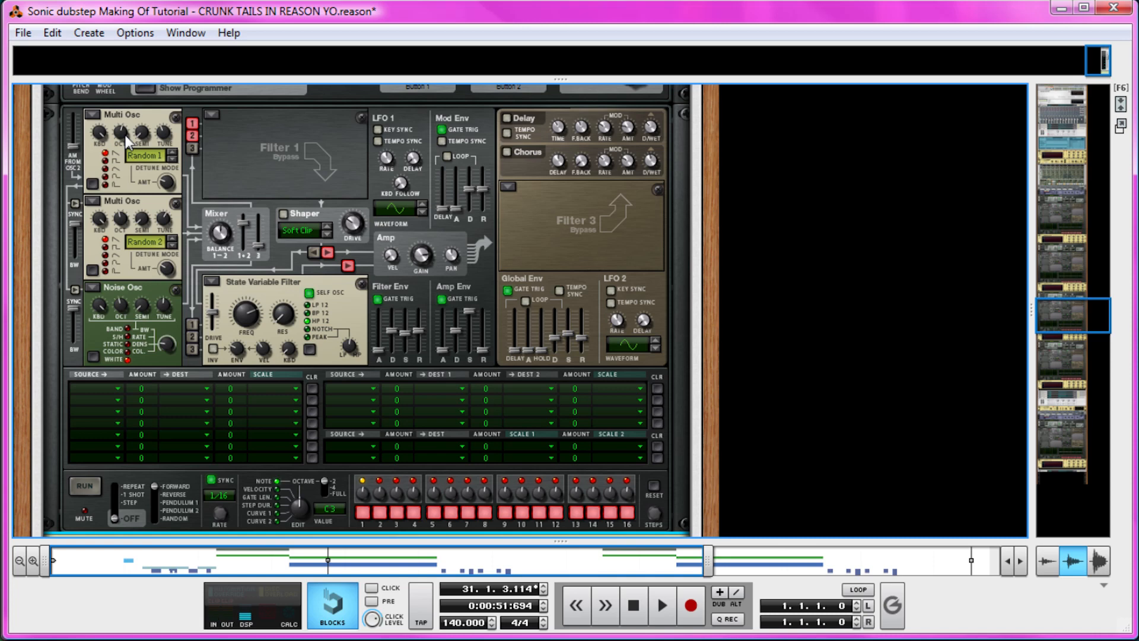
pyautogui.scroll(6, 122, 244)
pyautogui.scroll(-6, 123, 237)
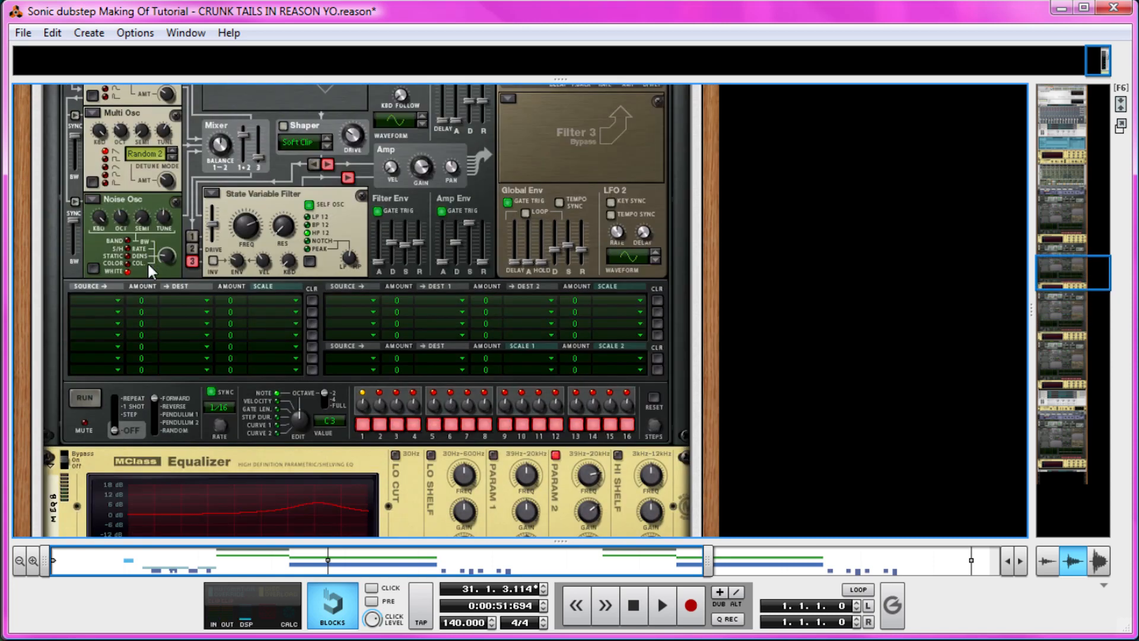
pyautogui.scroll(3, 121, 261)
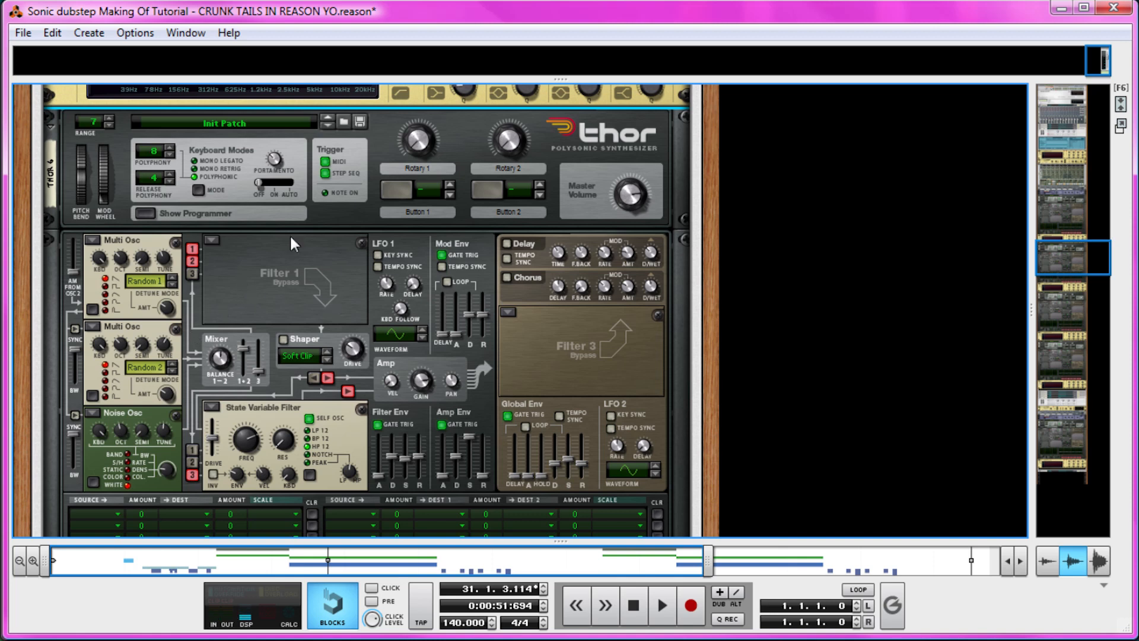
pyautogui.scroll(-3, 346, 272)
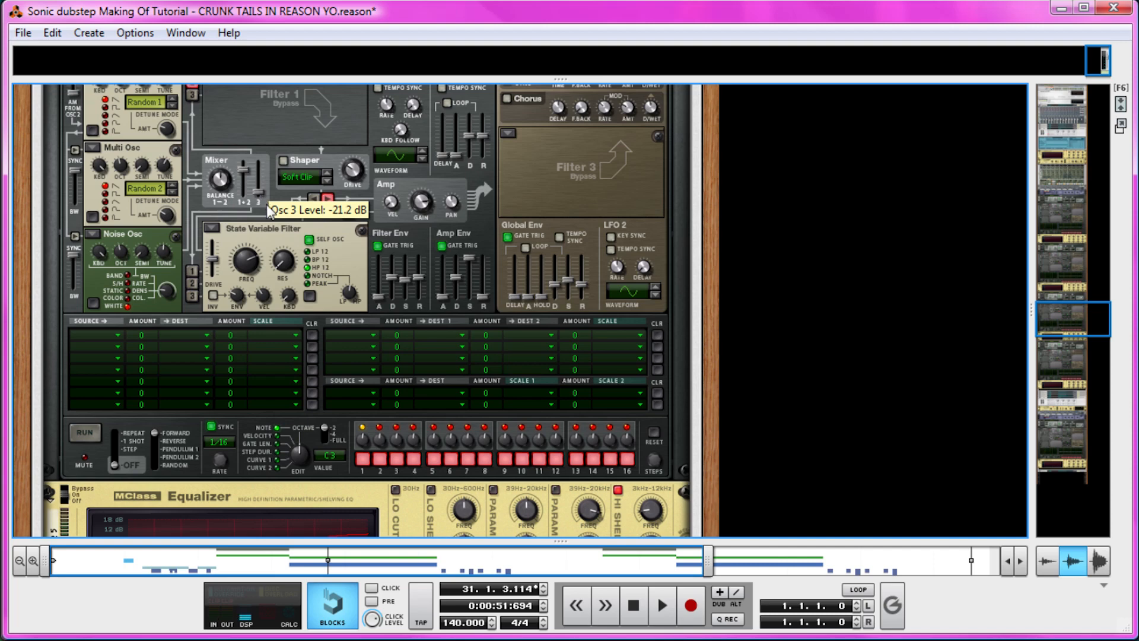
pyautogui.scroll(3, 529, 259)
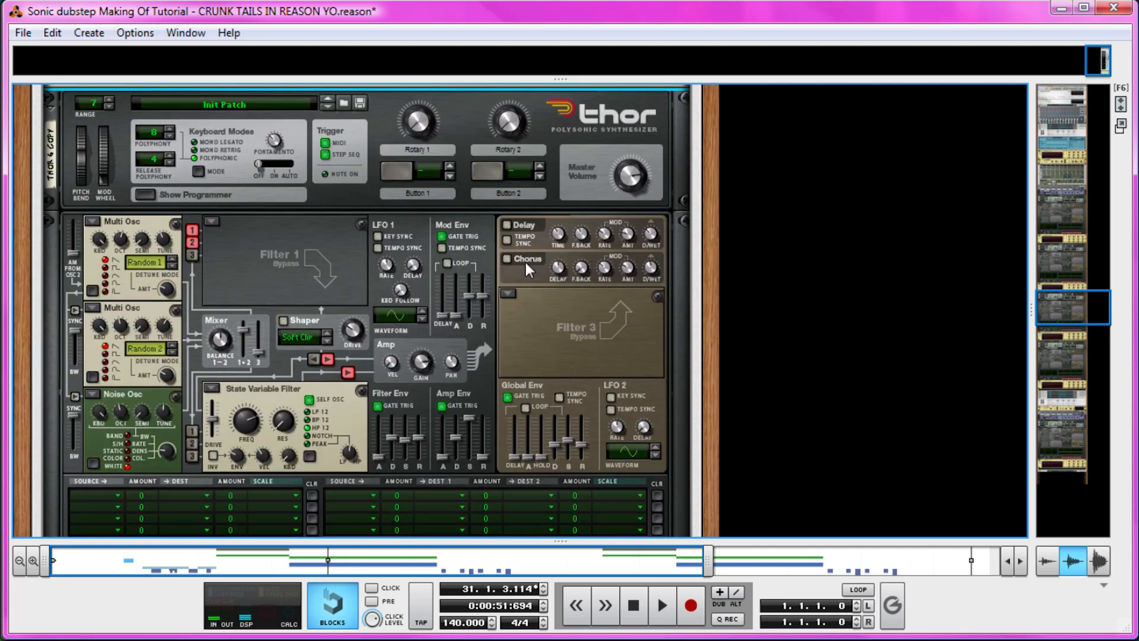
# - Play the song while checking the high shelf of the M EQ 5 Copy equalizer, and stop playback
pyautogui.scroll(-9, 471, 400)
pyautogui.scroll(-10, 455, 361)
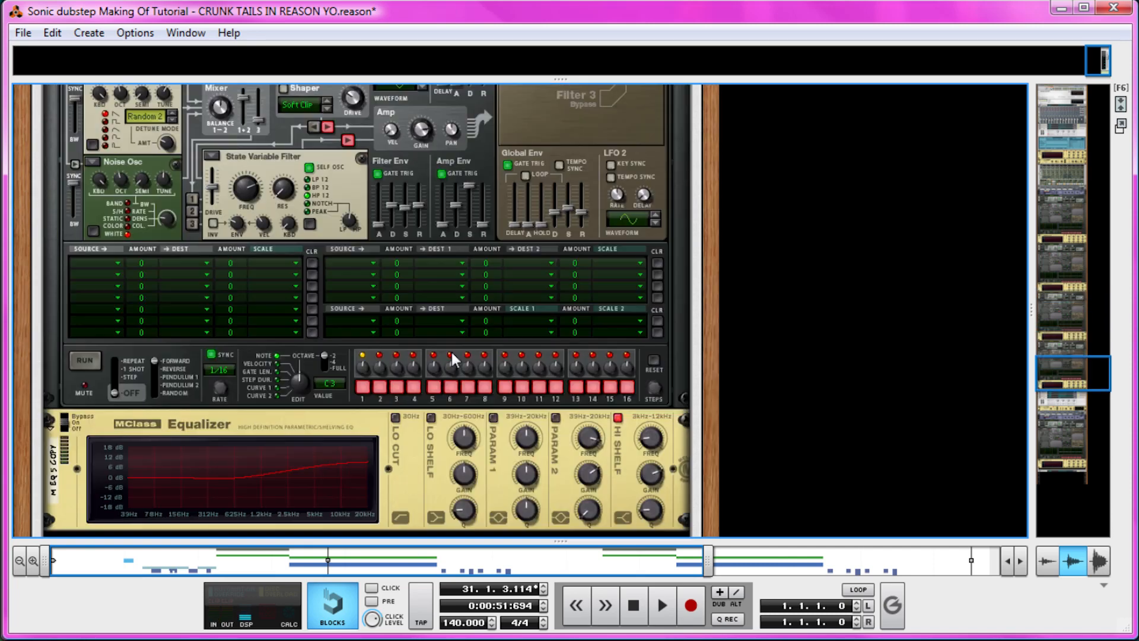
pyautogui.scroll(4, 450, 350)
pyautogui.click(401, 361)
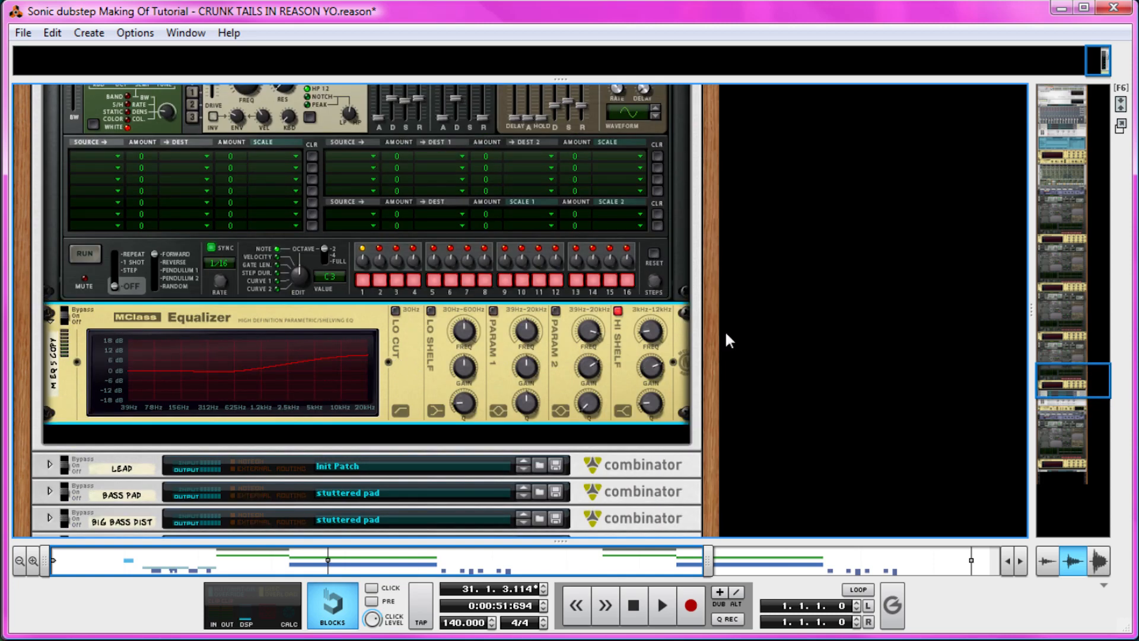
pyautogui.click(622, 312)
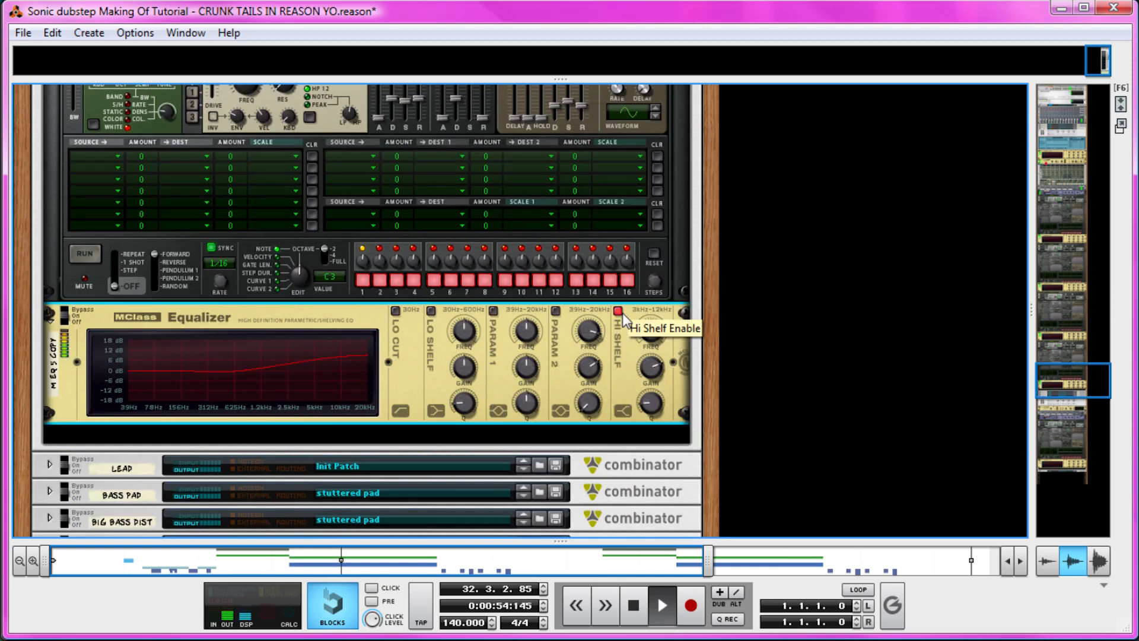
pyautogui.press('space')
# - Compare the settings of the stacked Thor synths and their M EQ 5, M EQ 8 and M EQ 12 equalizers
pyautogui.scroll(4, 574, 302)
pyautogui.scroll(6, 575, 305)
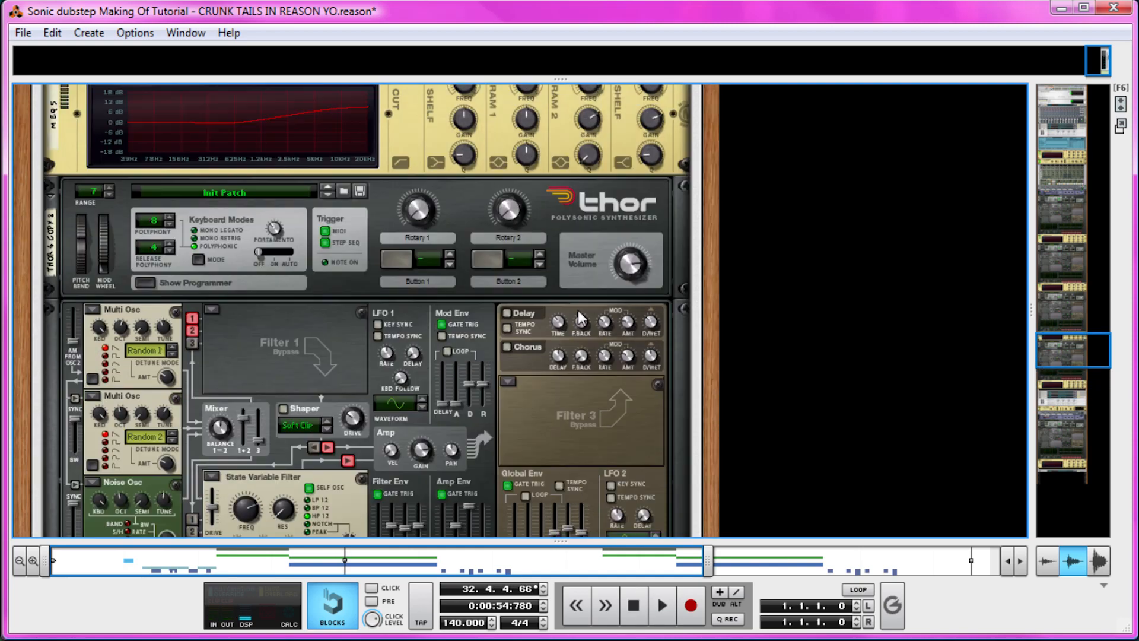
pyautogui.scroll(-7, 592, 231)
pyautogui.scroll(5, 596, 241)
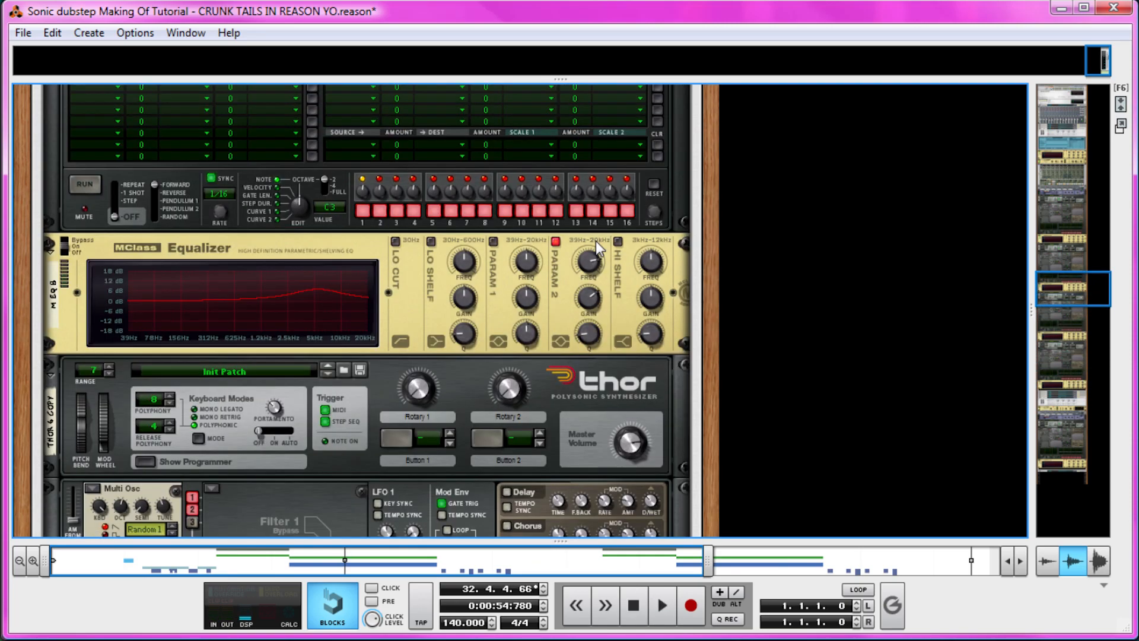
pyautogui.scroll(-5, 595, 241)
pyautogui.scroll(5, 595, 241)
pyautogui.scroll(5, 371, 306)
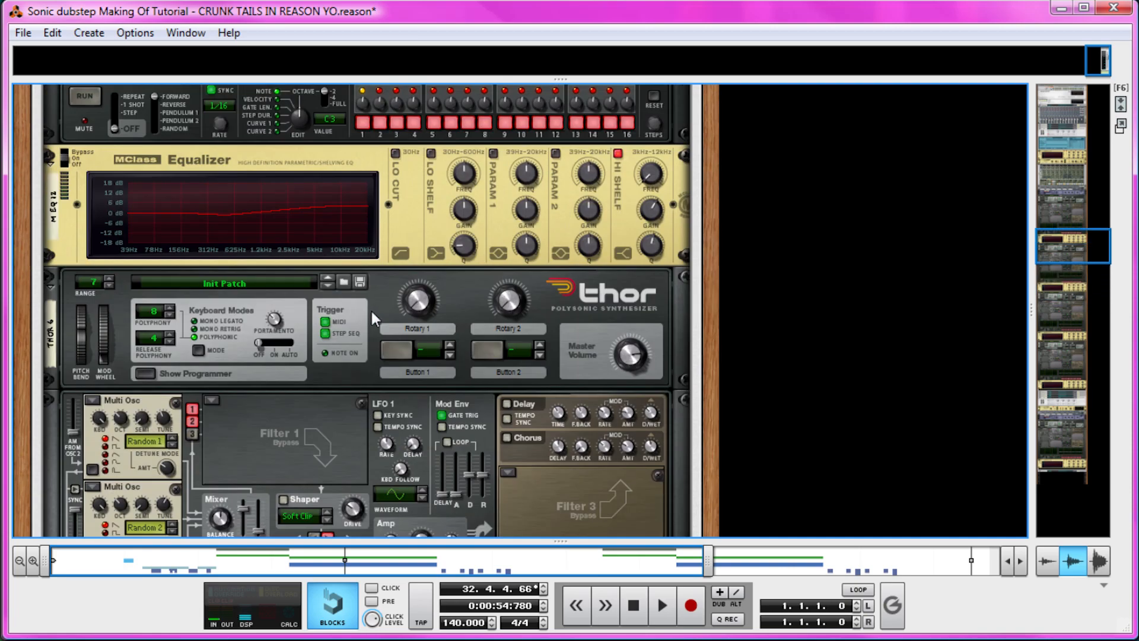
# - Turn off solo on channels 2 and 3 of Line Mixer 7 and play all the pad layers together
pyautogui.scroll(10, 370, 309)
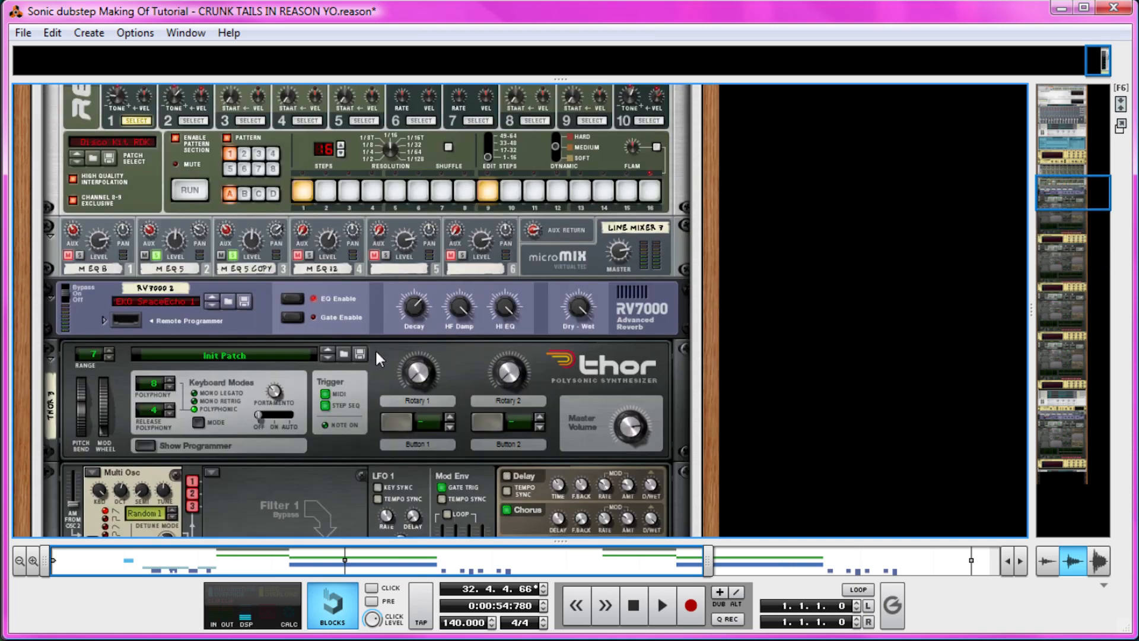
pyautogui.scroll(3, 370, 344)
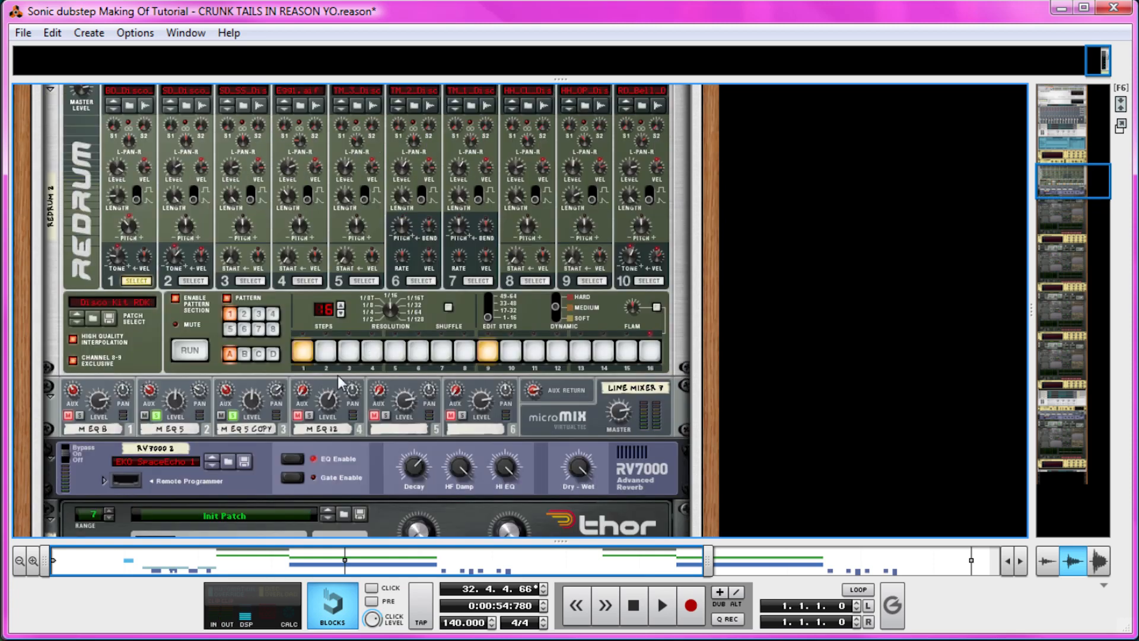
pyautogui.click(233, 416)
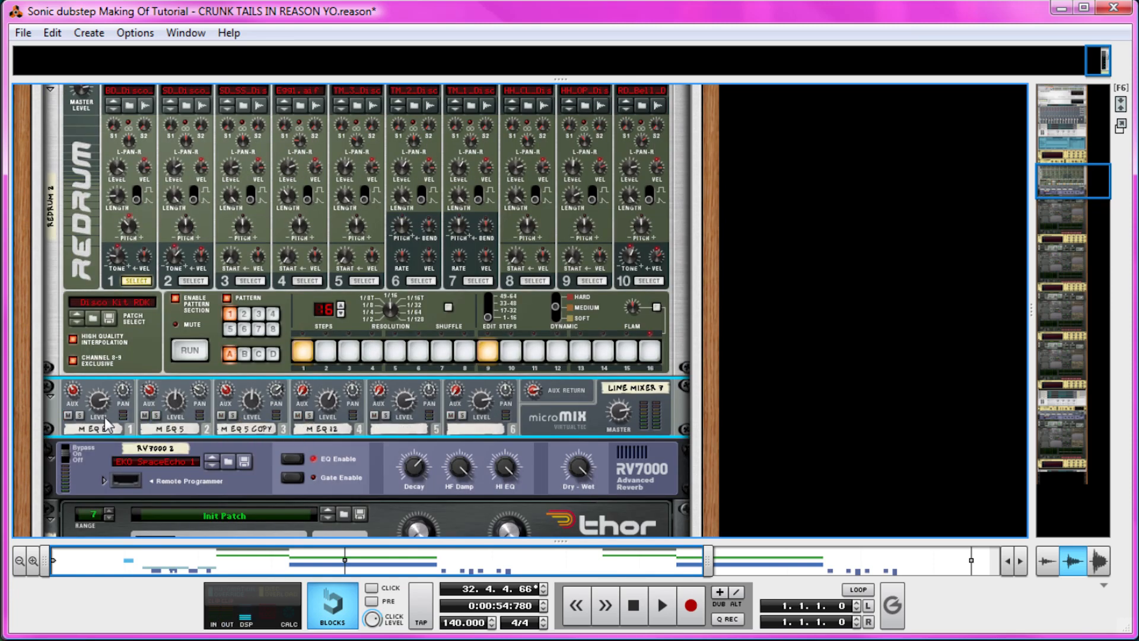
pyautogui.scroll(2, 465, 433)
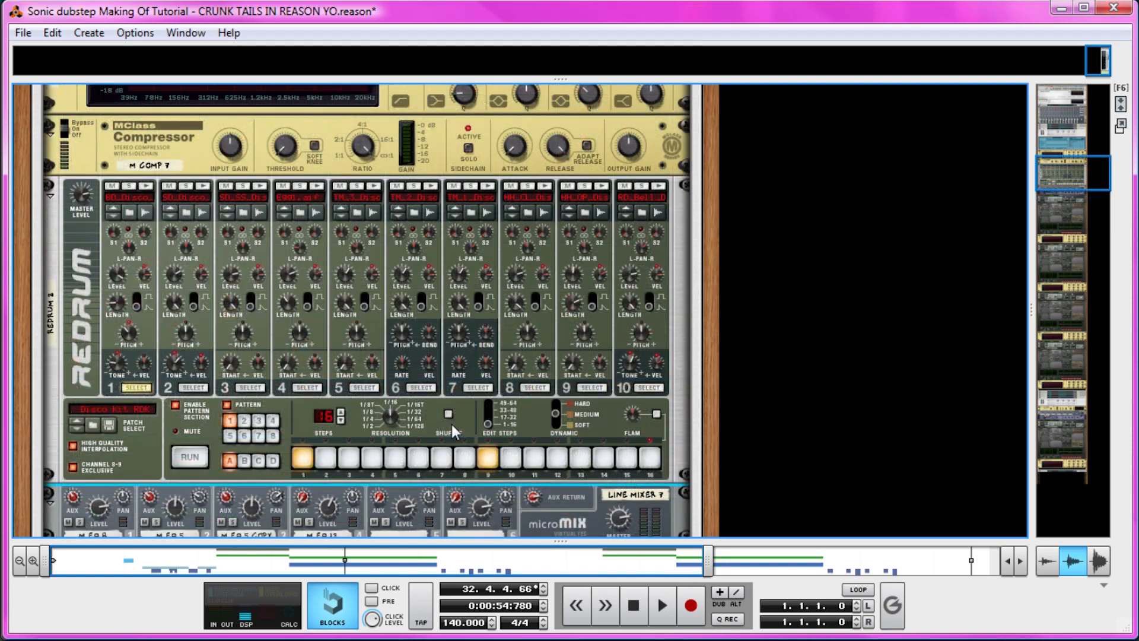
pyautogui.scroll(-3, 451, 425)
pyautogui.press('space')
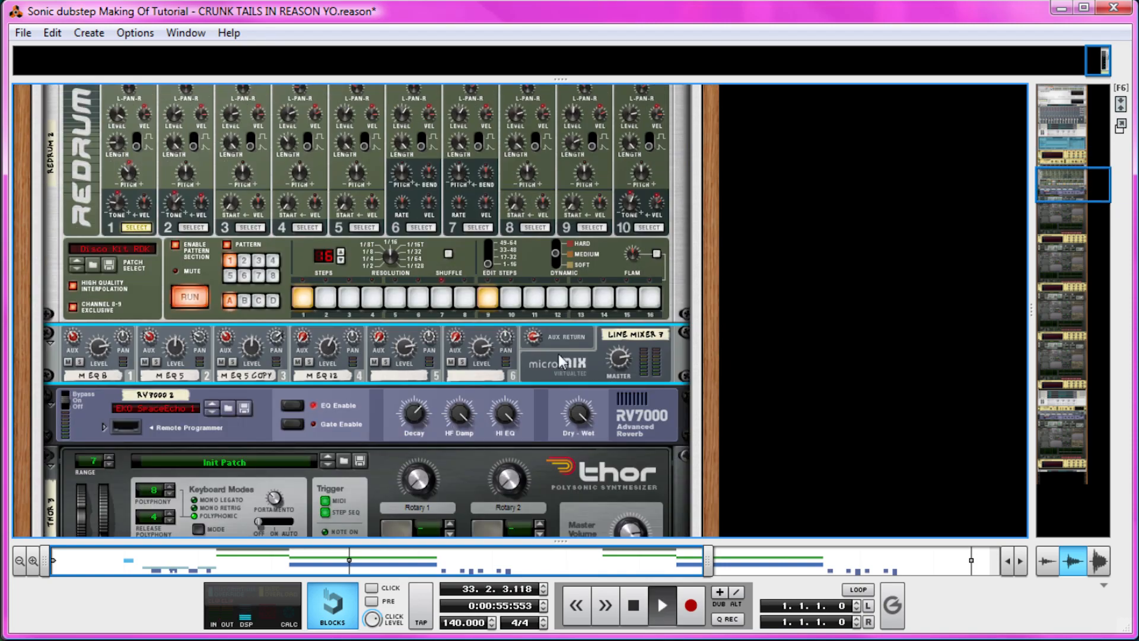
# - Switch the Parametric 2 band of M EQ 11 off and on during playback to compare the sound, and stop
pyautogui.scroll(9, 496, 371)
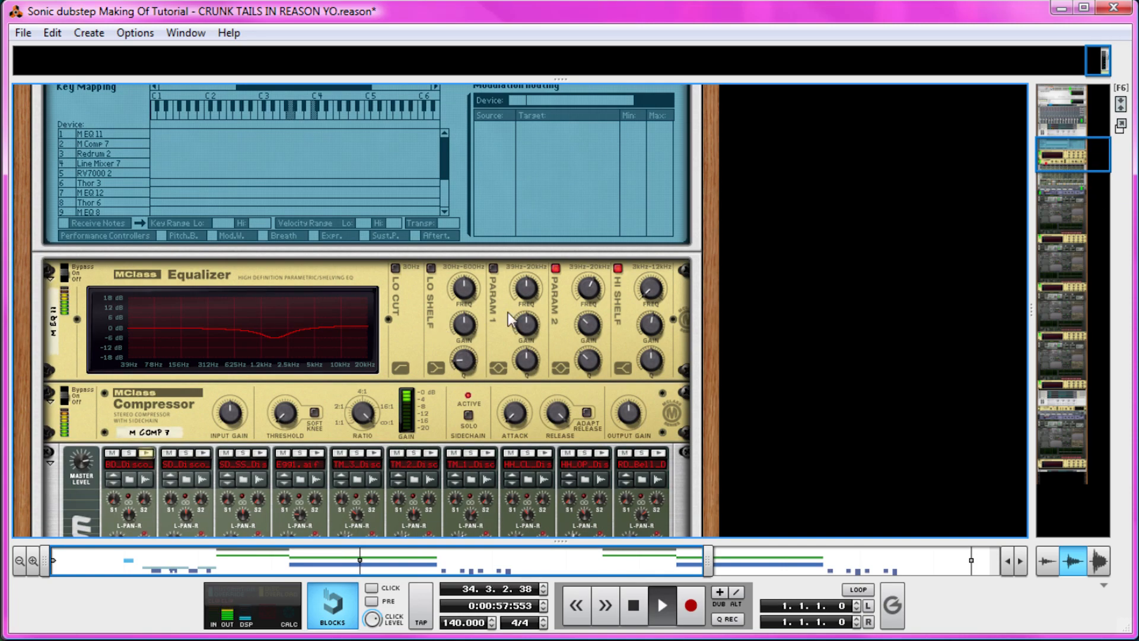
pyautogui.click(555, 269)
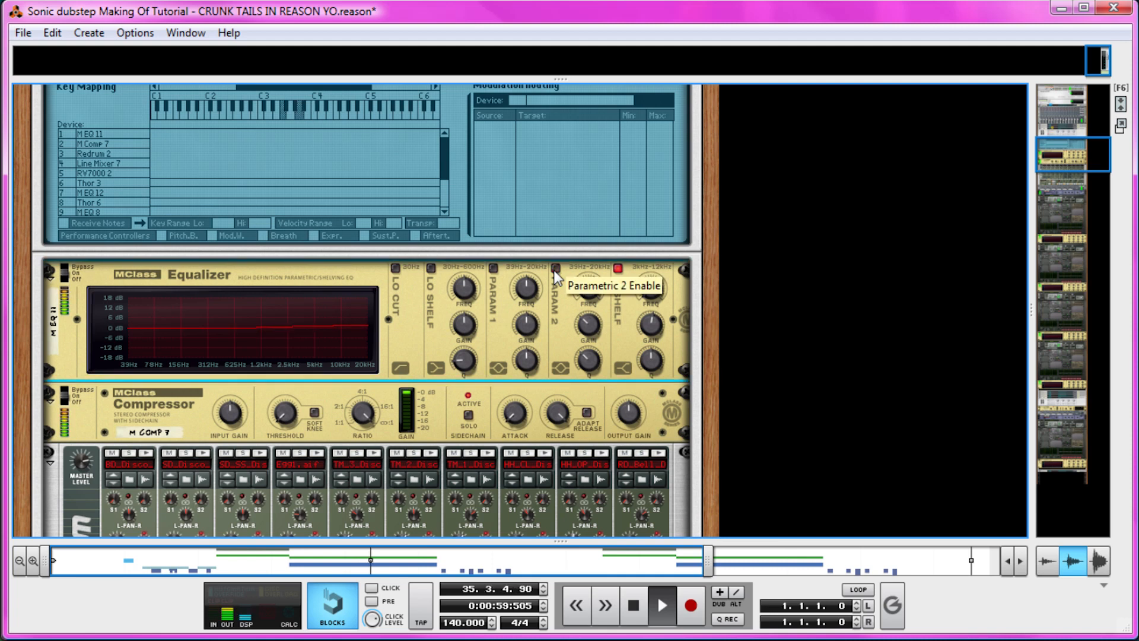
pyautogui.click(555, 269)
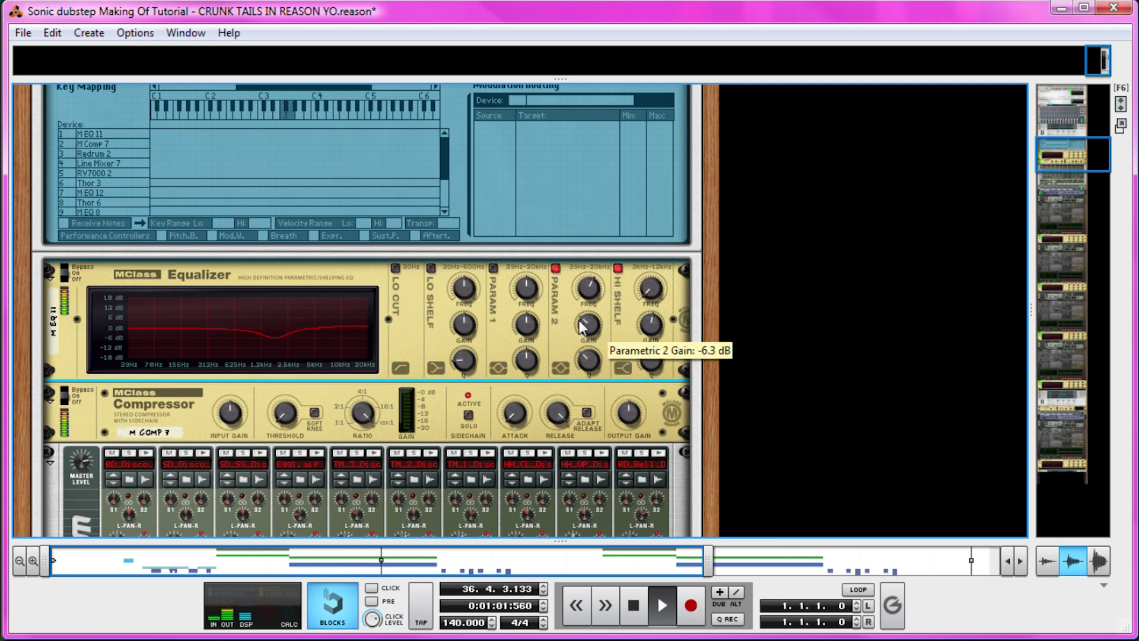
pyautogui.press('space')
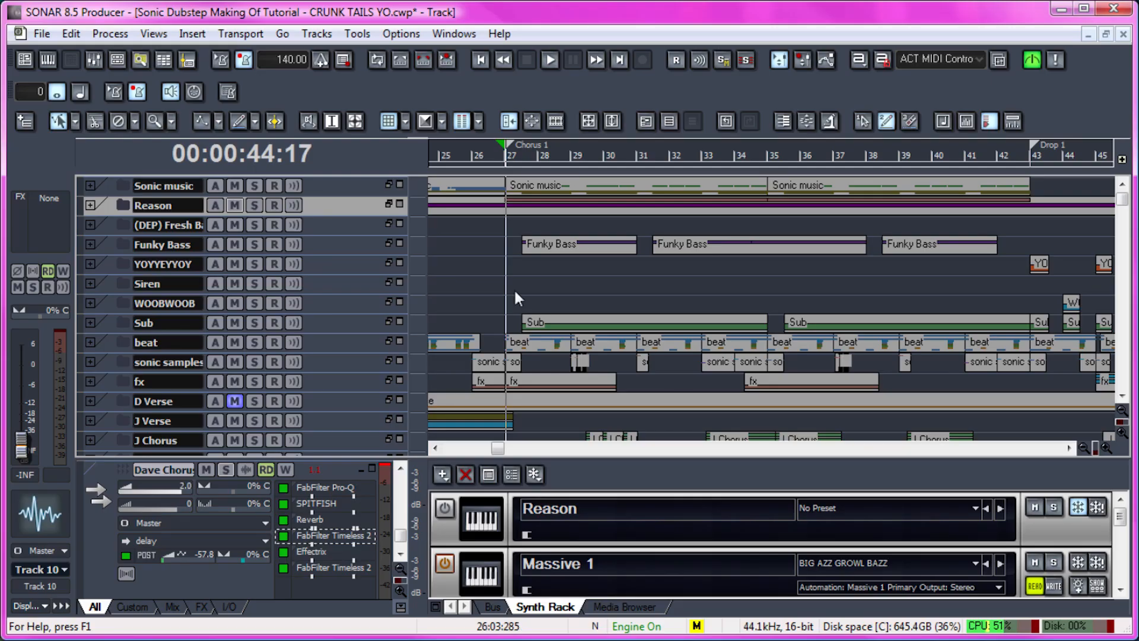
# - Switch to SONAR and move the playback position back within the Chorus 1 section
pyautogui.scroll(-3, 513, 288)
pyautogui.click(627, 387)
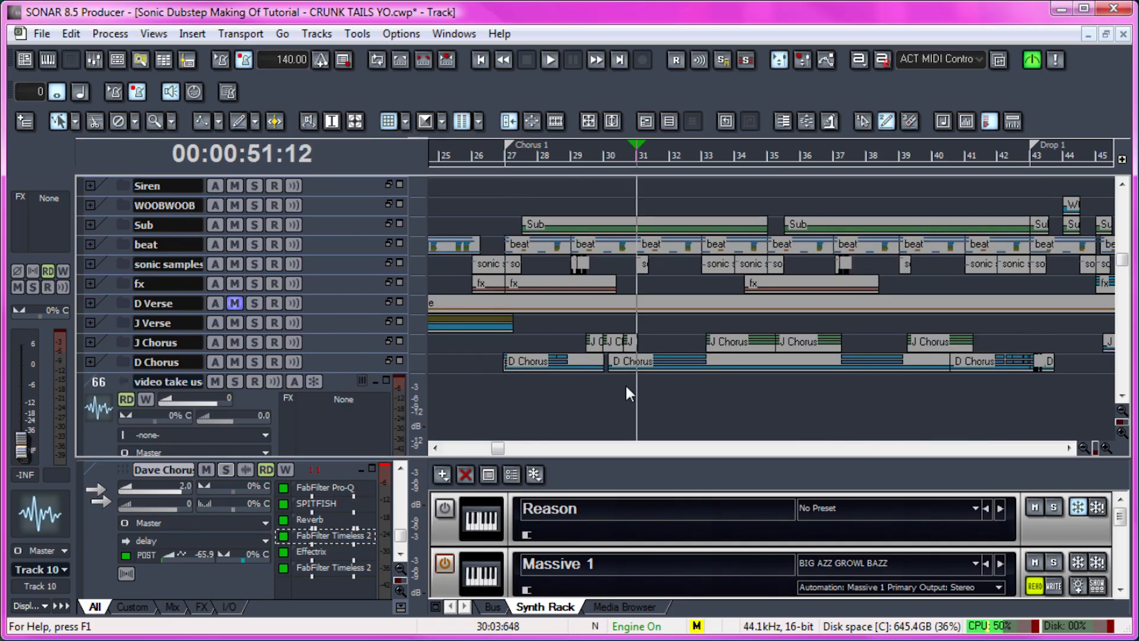
pyautogui.click(585, 393)
pyautogui.click(601, 406)
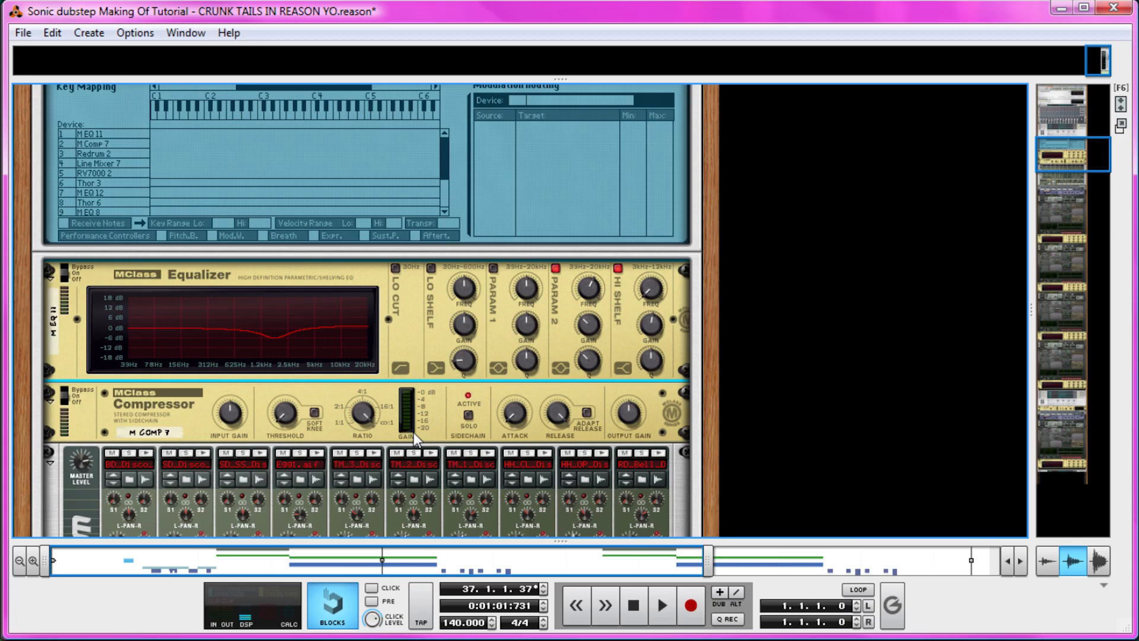
# - Return to Reason, fold the PAD combinator and bring the remaining combinators into view
pyautogui.scroll(5, 297, 385)
pyautogui.click(62, 394)
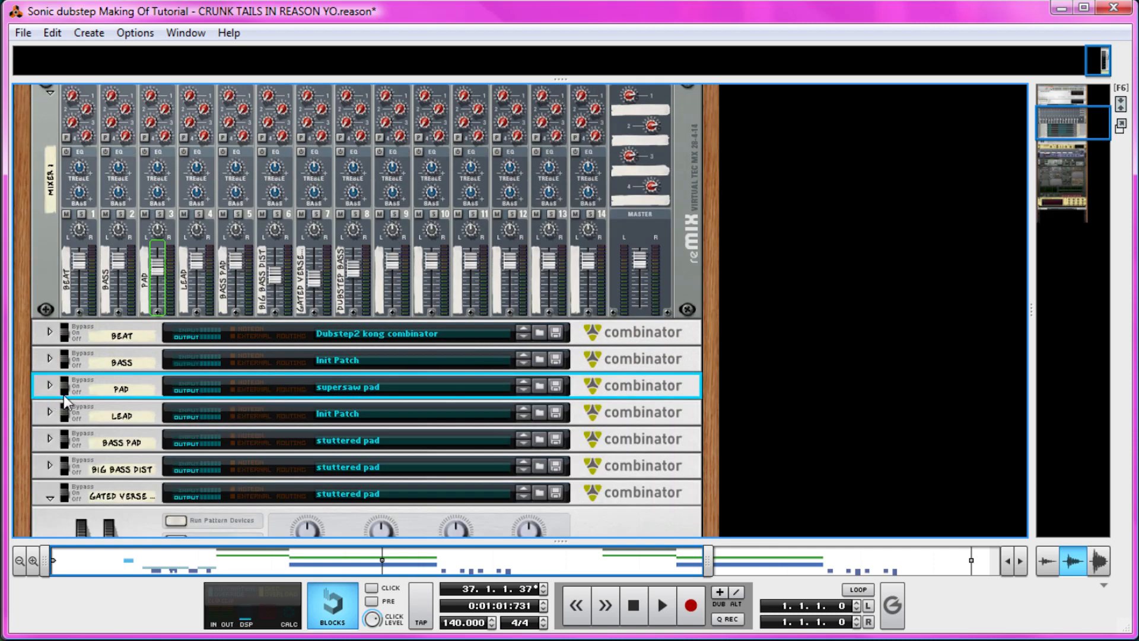
pyautogui.scroll(-2, 237, 460)
pyautogui.scroll(-1, 181, 388)
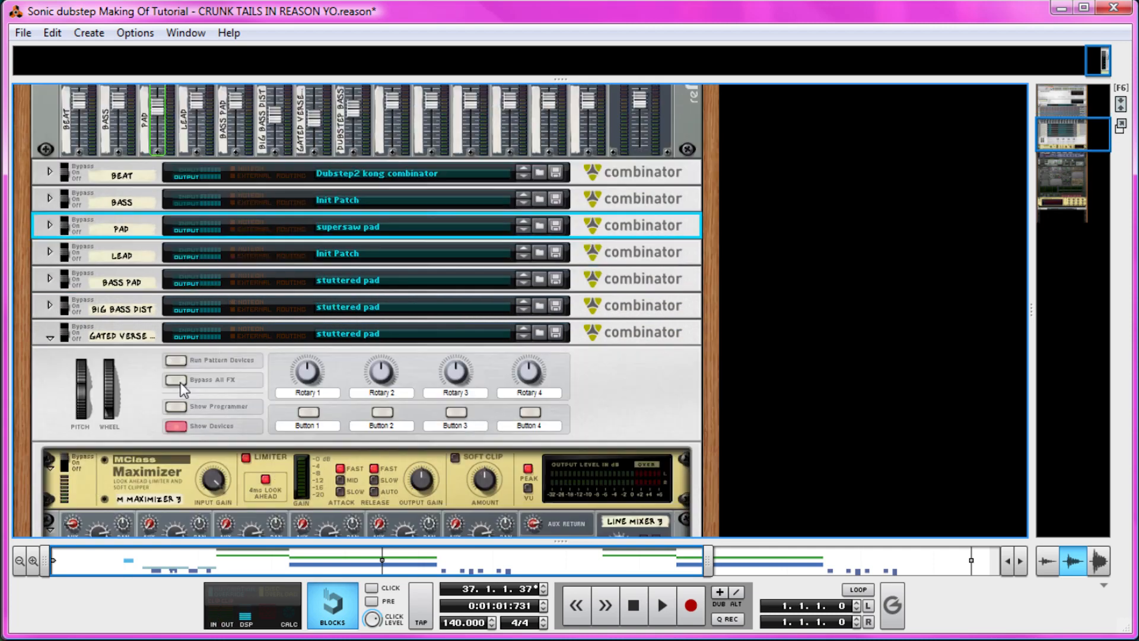
pyautogui.scroll(-1, 181, 384)
# - Show the sequencer below the rack and play the song from the early part of Chorus 1
pyautogui.moveTo(299, 541); pyautogui.dragTo(256, 463)
pyautogui.click(93, 426)
pyautogui.click(554, 254)
pyautogui.press('space')
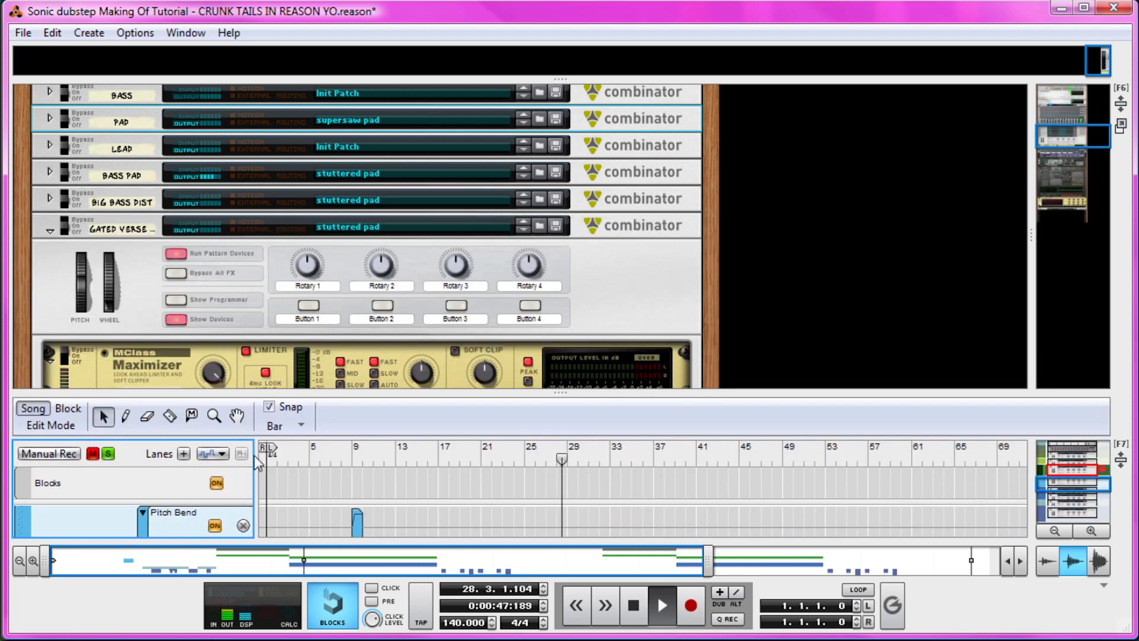
# - Unfold the BASS PAD combinator, look through its devices during playback, and stop the song
pyautogui.click(51, 172)
pyautogui.scroll(-2, 177, 243)
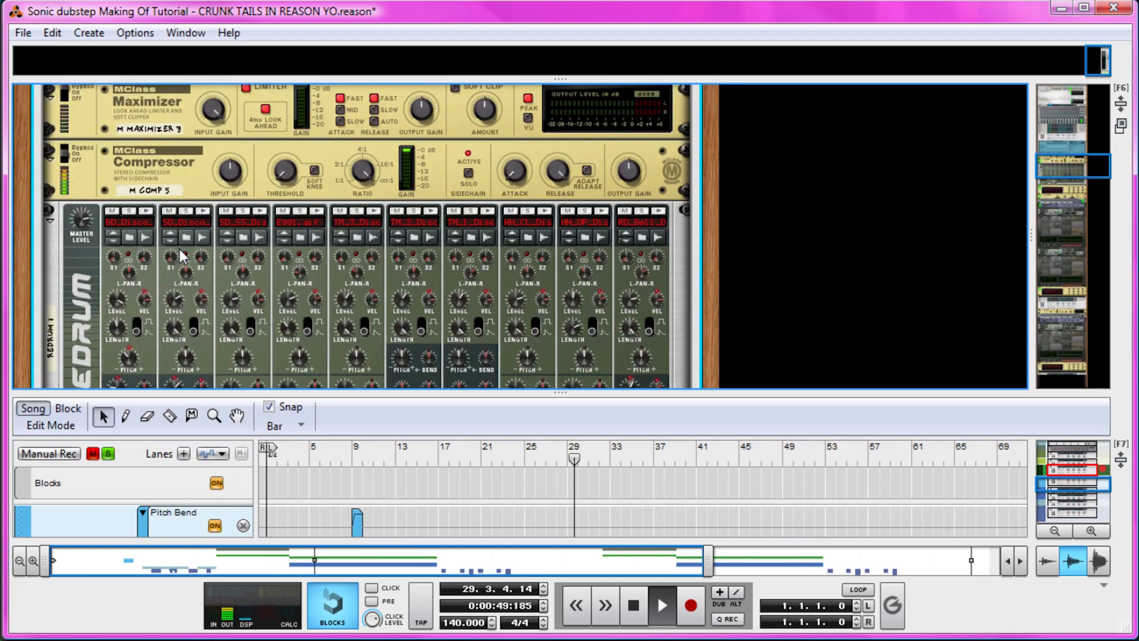
pyautogui.scroll(-6, 179, 251)
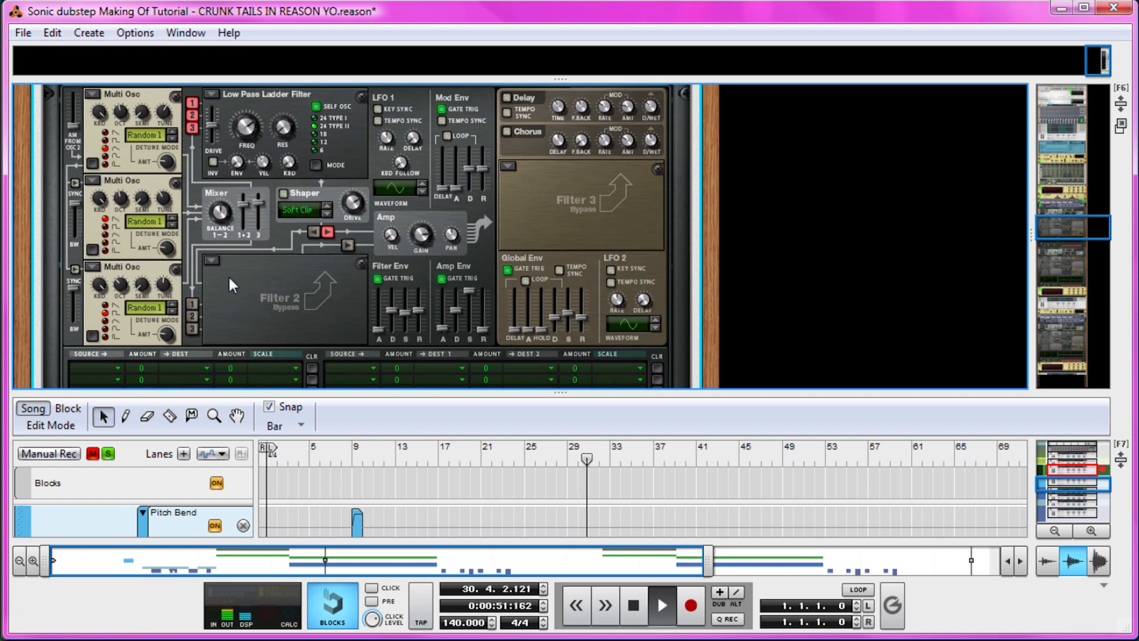
pyautogui.press('space')
# - Examine the Thor synths in the BASS PAD combinator, comparing their Multi Osc settings and Low Pass Ladder Filters
pyautogui.scroll(4, 229, 276)
pyautogui.scroll(-3, 230, 276)
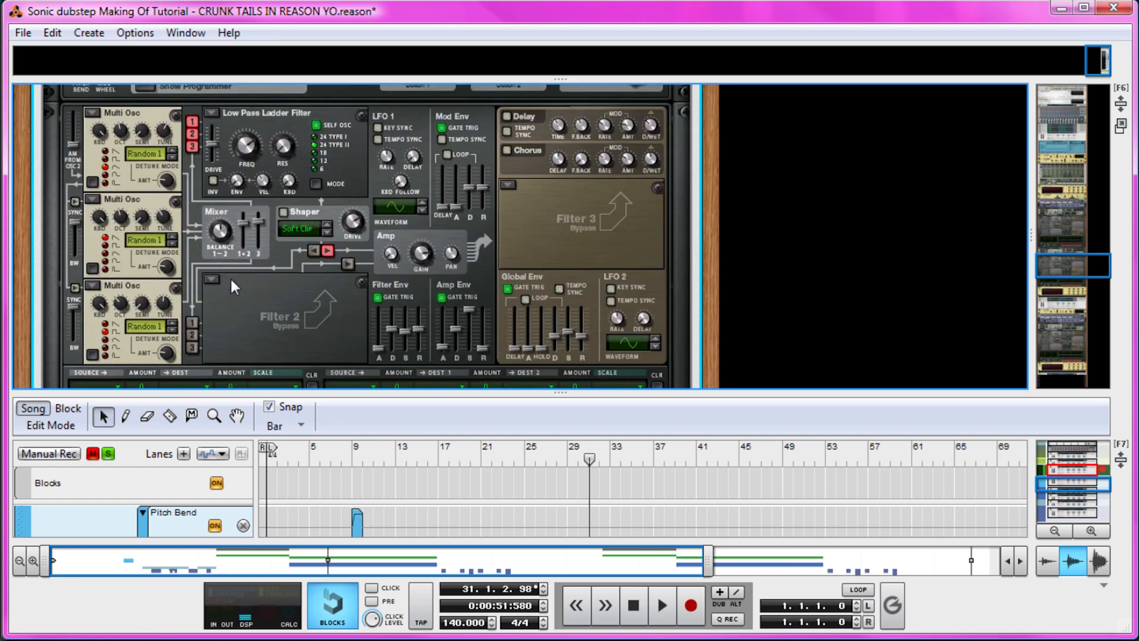
pyautogui.scroll(4, 229, 276)
pyautogui.scroll(-3, 231, 279)
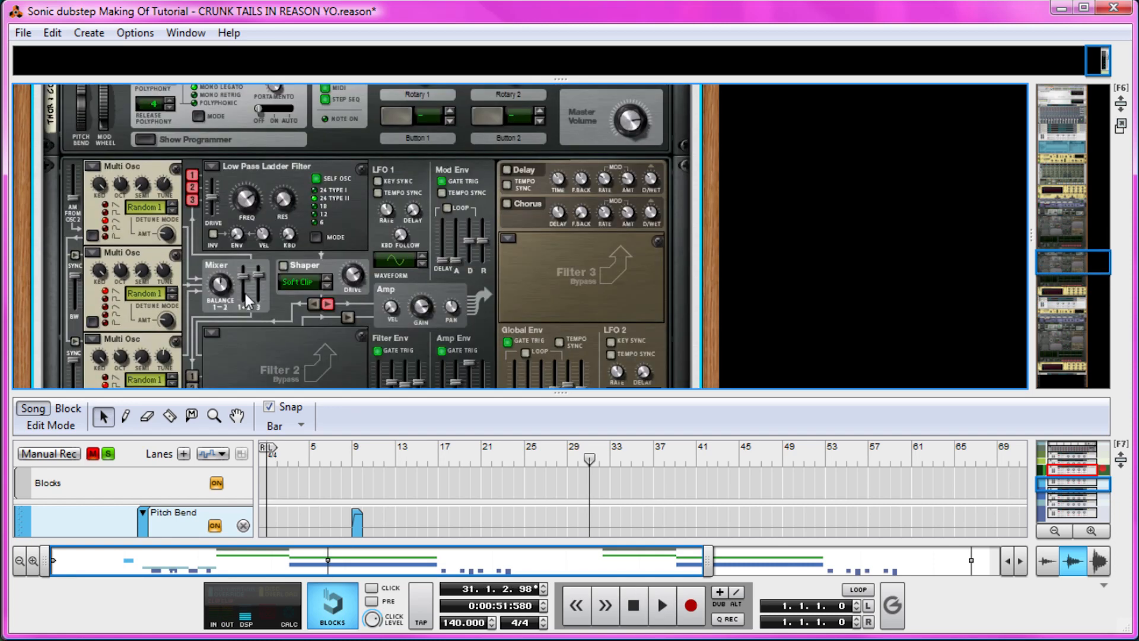
pyautogui.scroll(4, 248, 297)
pyautogui.scroll(-4, 251, 300)
pyautogui.scroll(1, 261, 306)
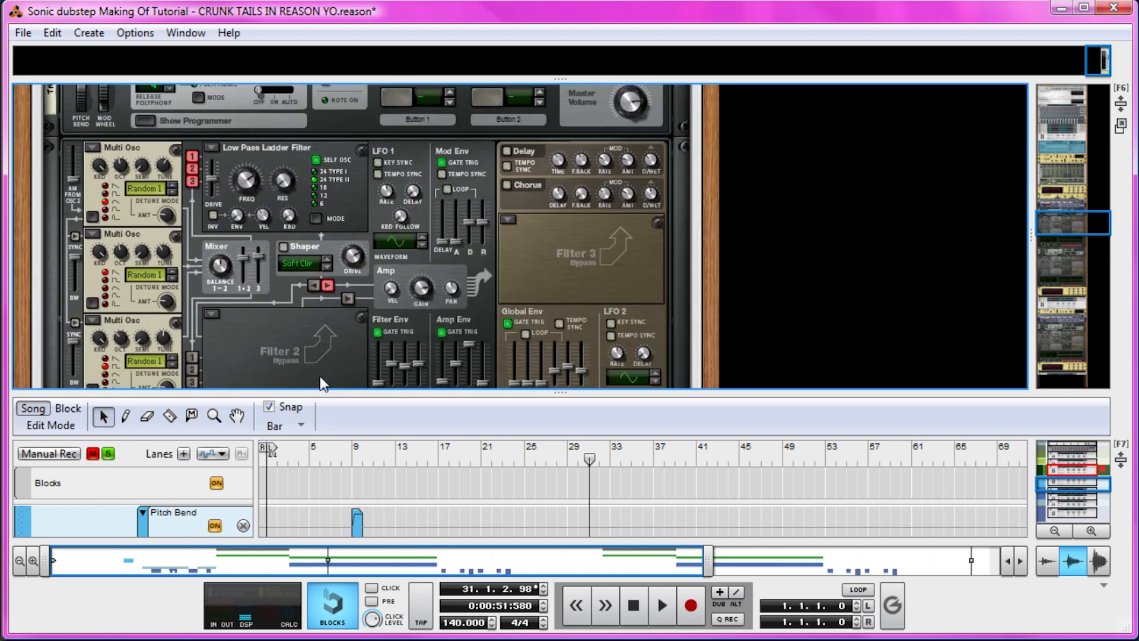
# - Examine the BASS PAD's line mixer, the M STEREO 1 stereo imager and the equalizer above it
pyautogui.scroll(8, 320, 379)
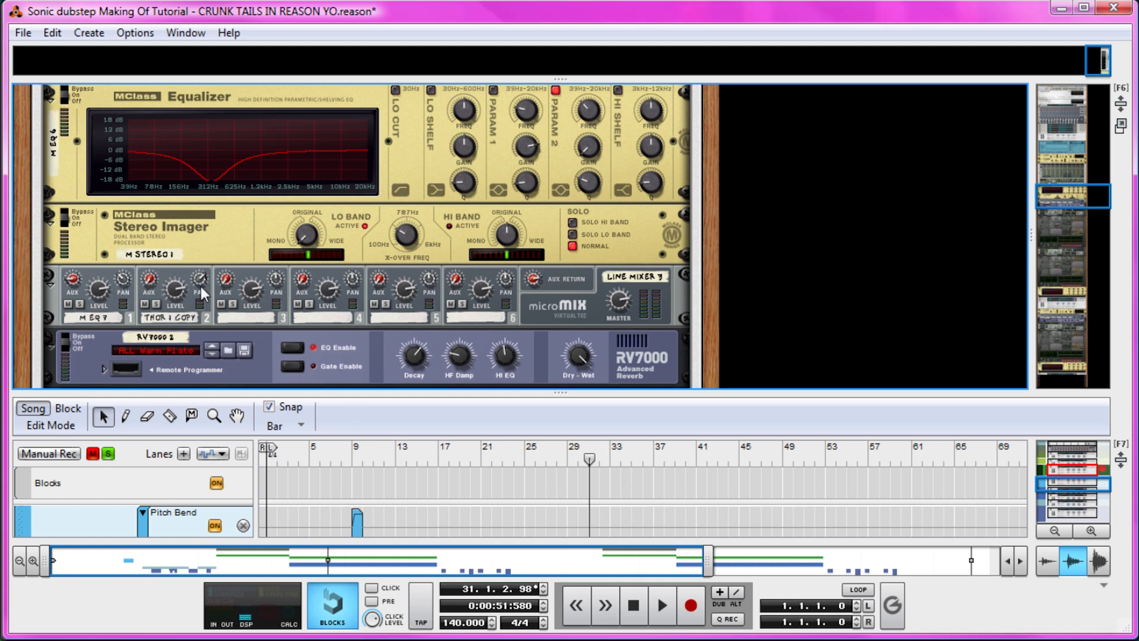
pyautogui.scroll(4, 314, 321)
pyautogui.scroll(-5, 313, 321)
pyautogui.scroll(3, 311, 321)
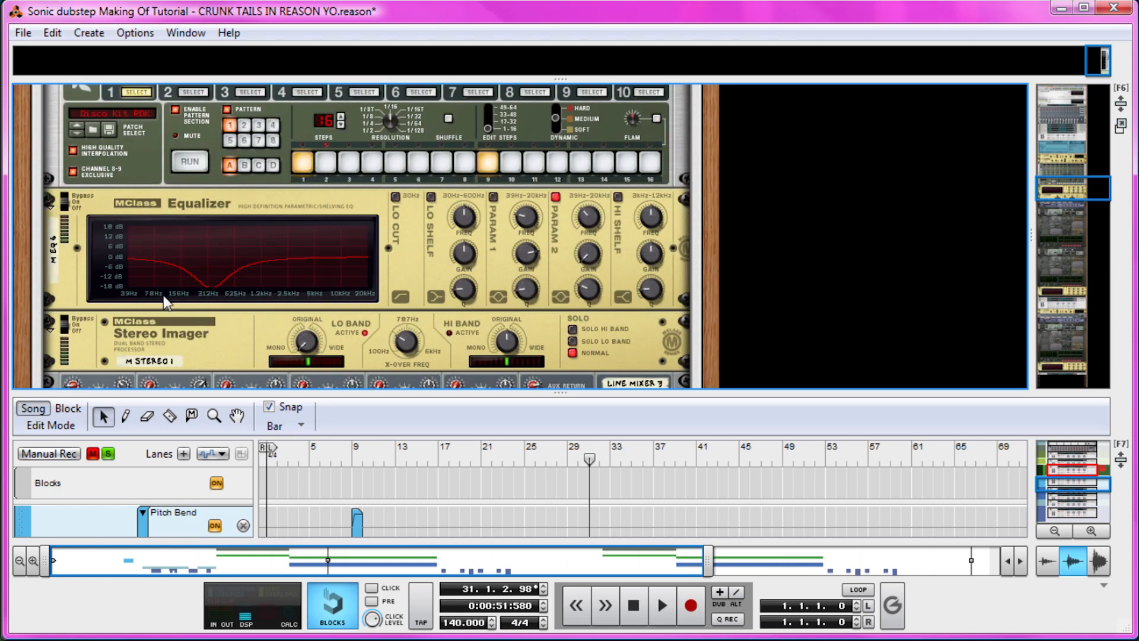
# - Play the song from around Chorus 1, audition the BASS PAD's M EQ 6 equalizer bypassed and switched on, and stop playback
pyautogui.click(475, 456)
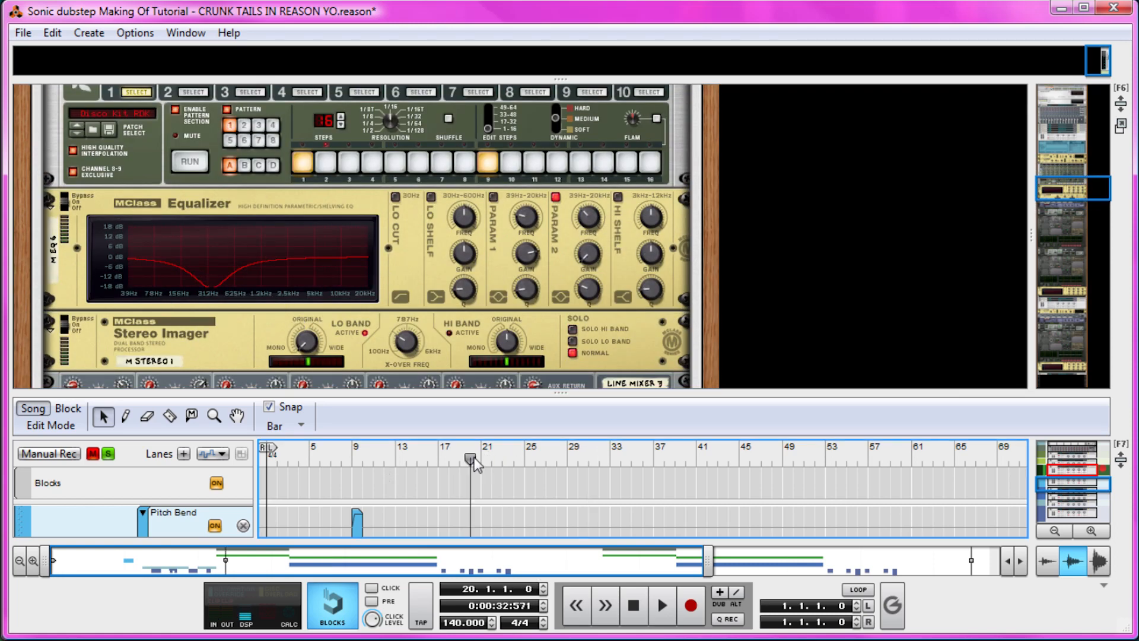
pyautogui.click(481, 458)
pyautogui.moveTo(526, 392); pyautogui.dragTo(528, 185)
pyautogui.click(538, 250)
pyautogui.press('space')
pyautogui.moveTo(430, 184); pyautogui.dragTo(428, 433)
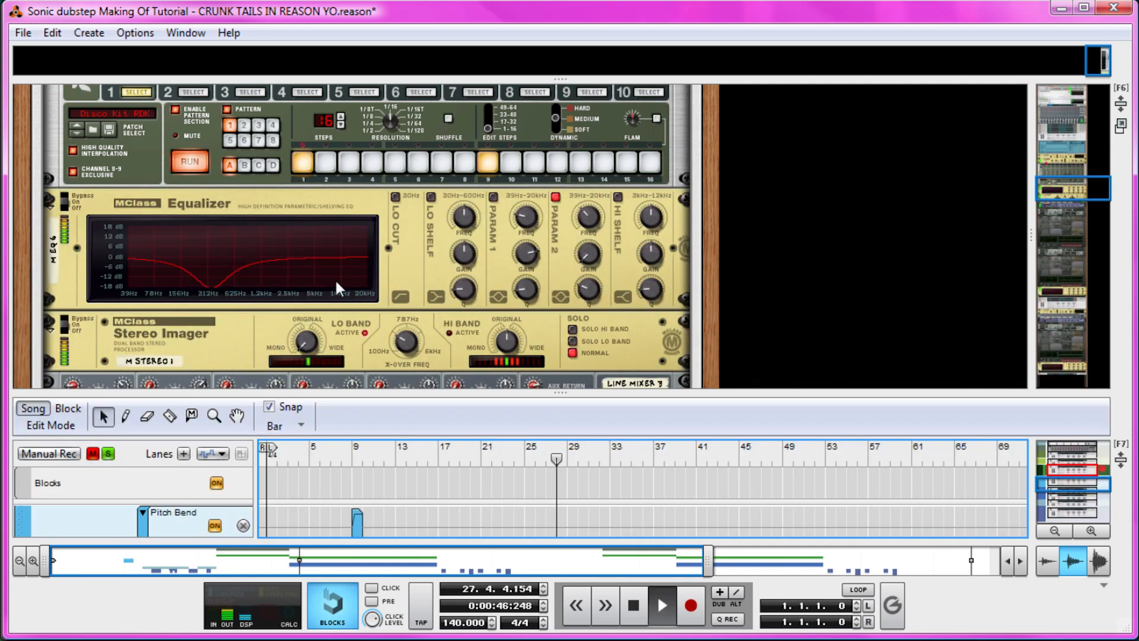
pyautogui.click(64, 195)
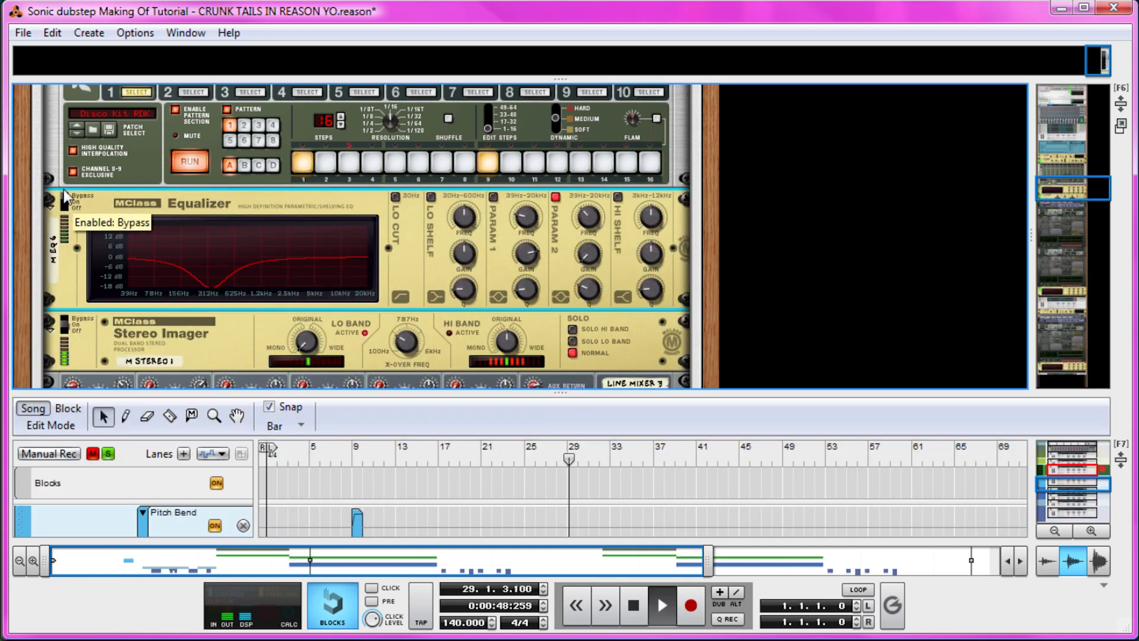
pyautogui.click(67, 205)
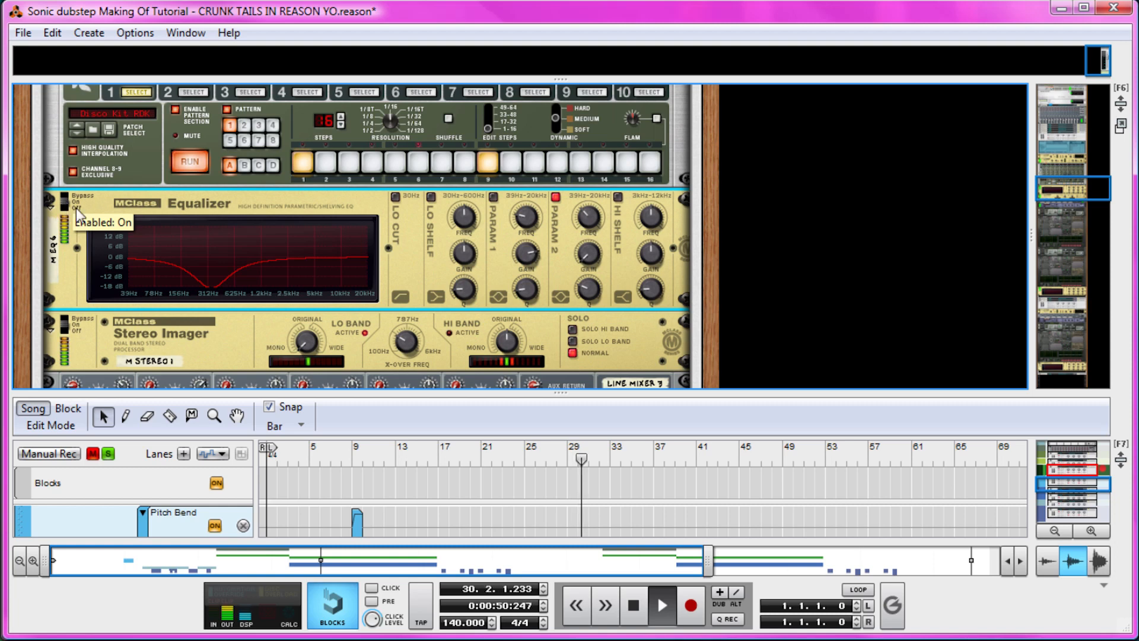
pyautogui.press('space')
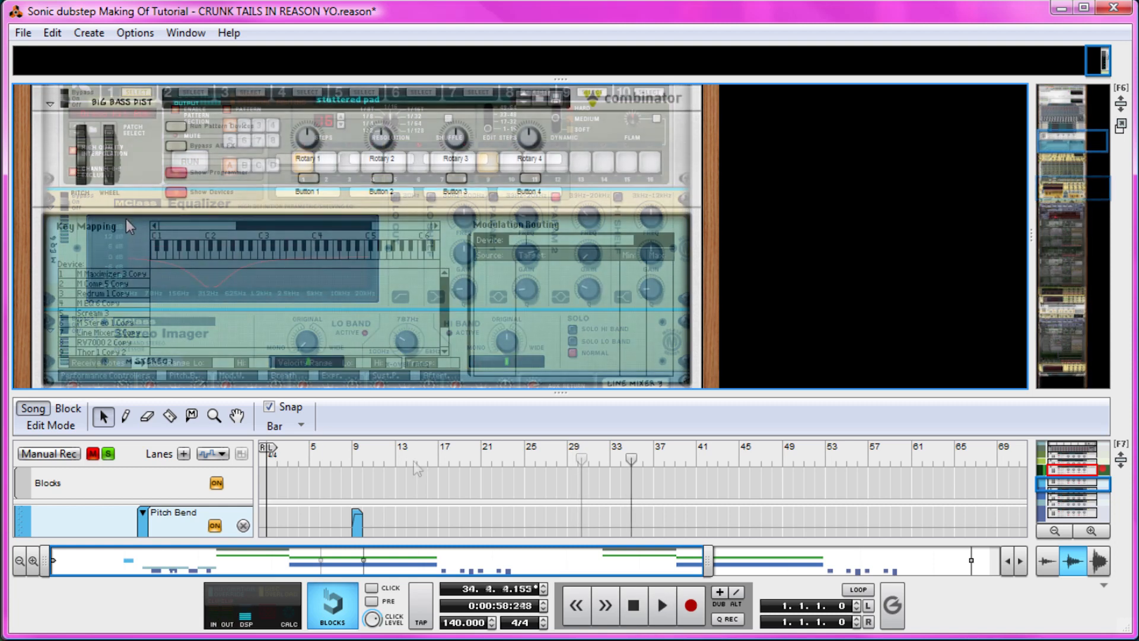
# - Examine the BIG BASS DIST combinator's effects, Thor synths and the equalizer at the end of its device chain
pyautogui.scroll(-5, 176, 189)
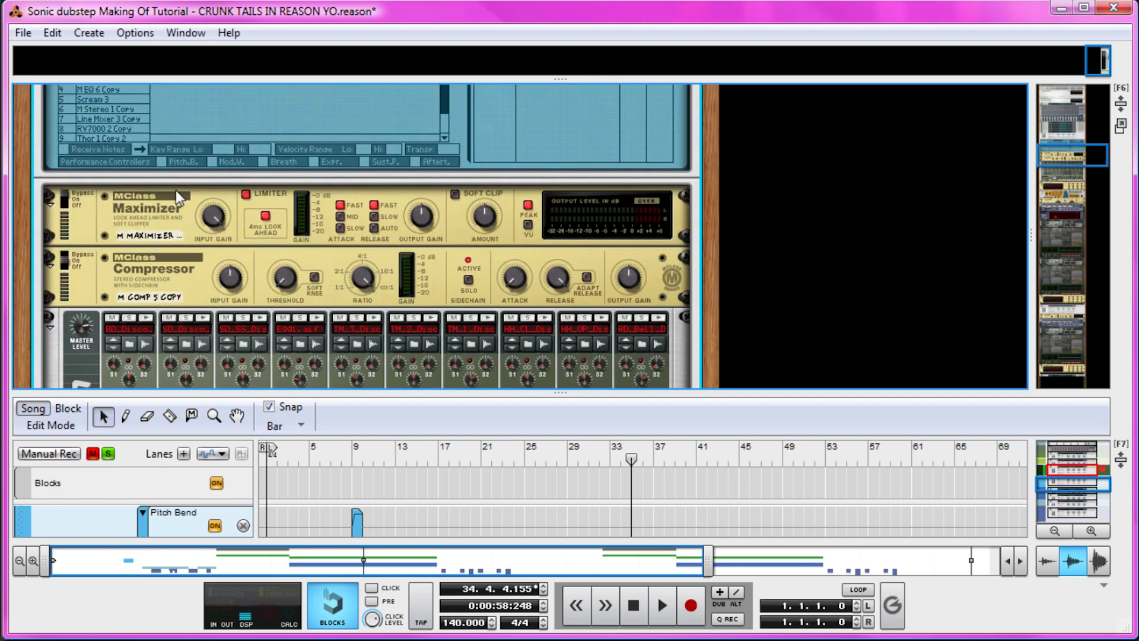
pyautogui.scroll(-15, 176, 190)
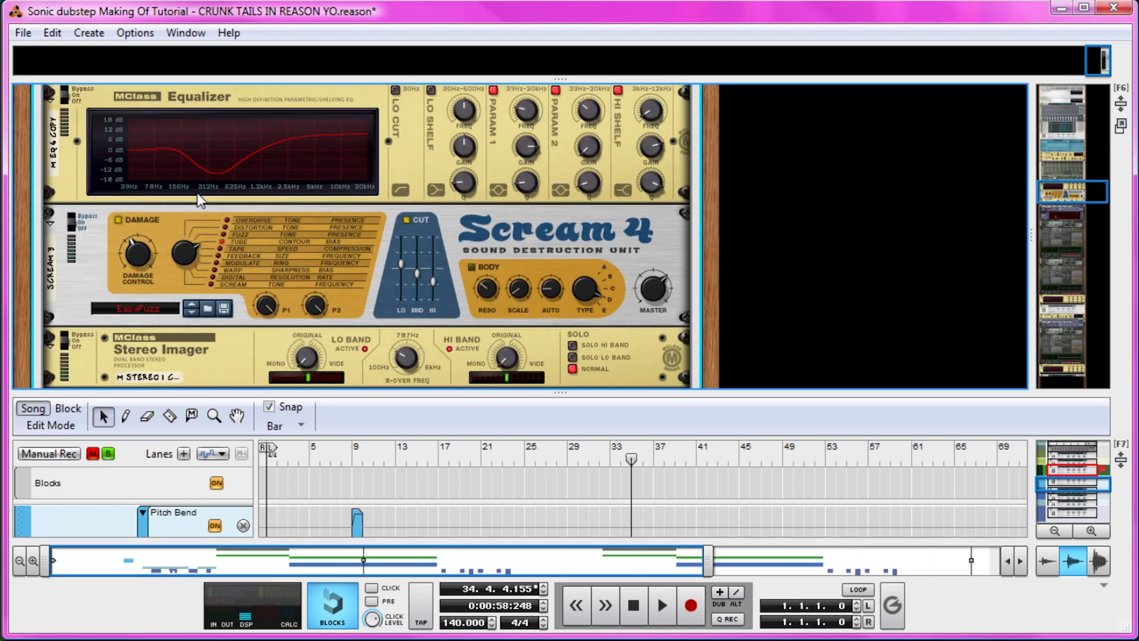
pyautogui.scroll(-10, 204, 172)
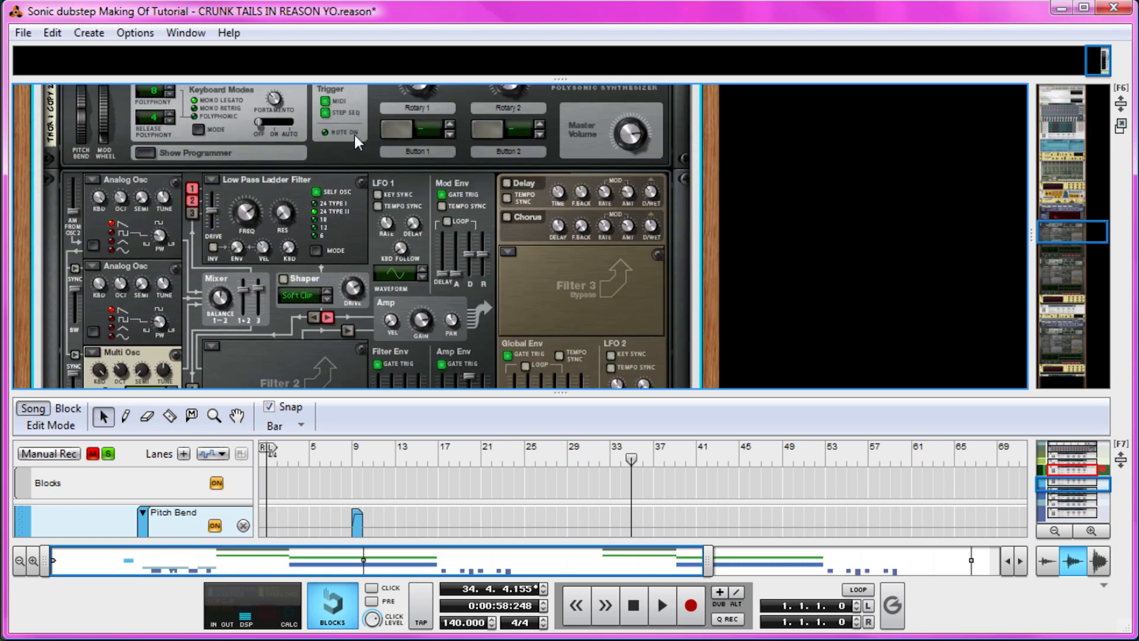
pyautogui.scroll(-12, 178, 223)
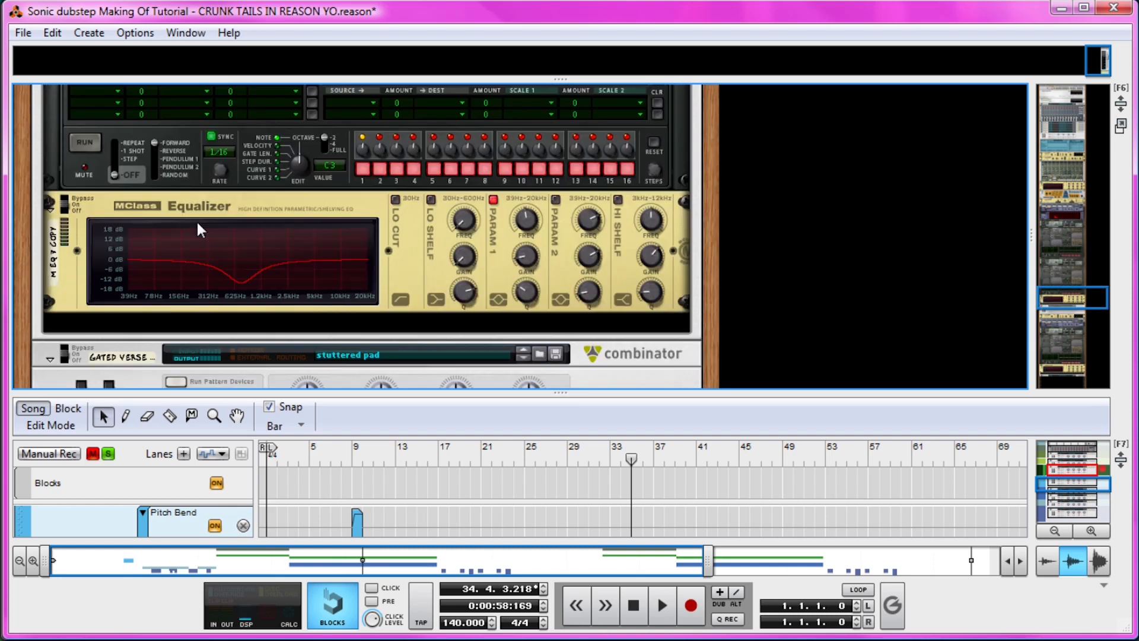
pyautogui.click(235, 217)
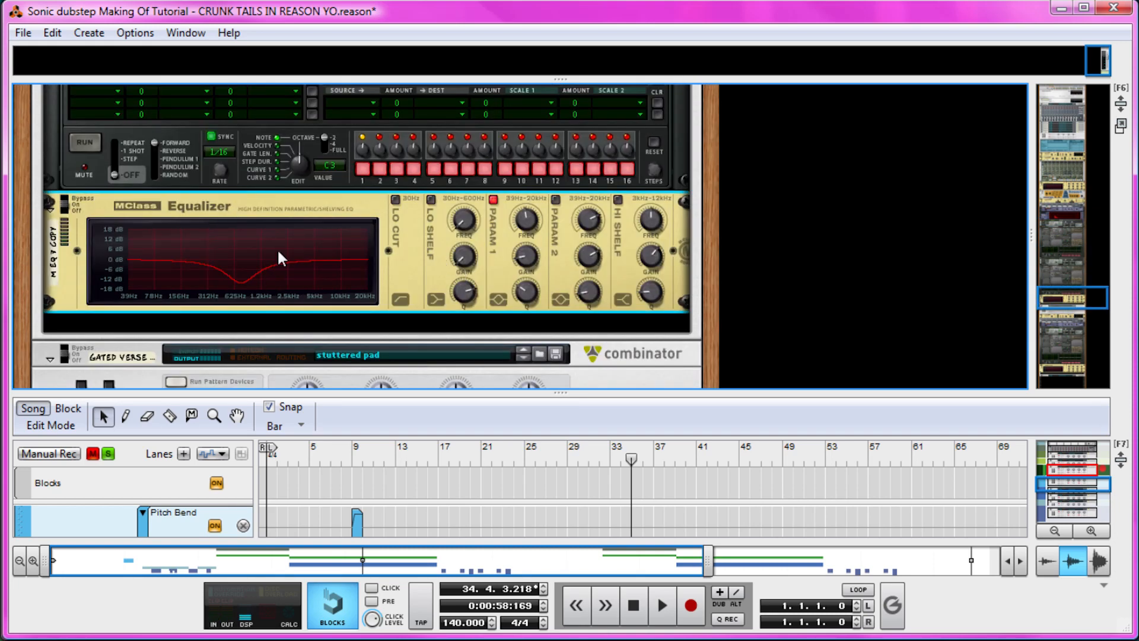
pyautogui.scroll(5, 226, 302)
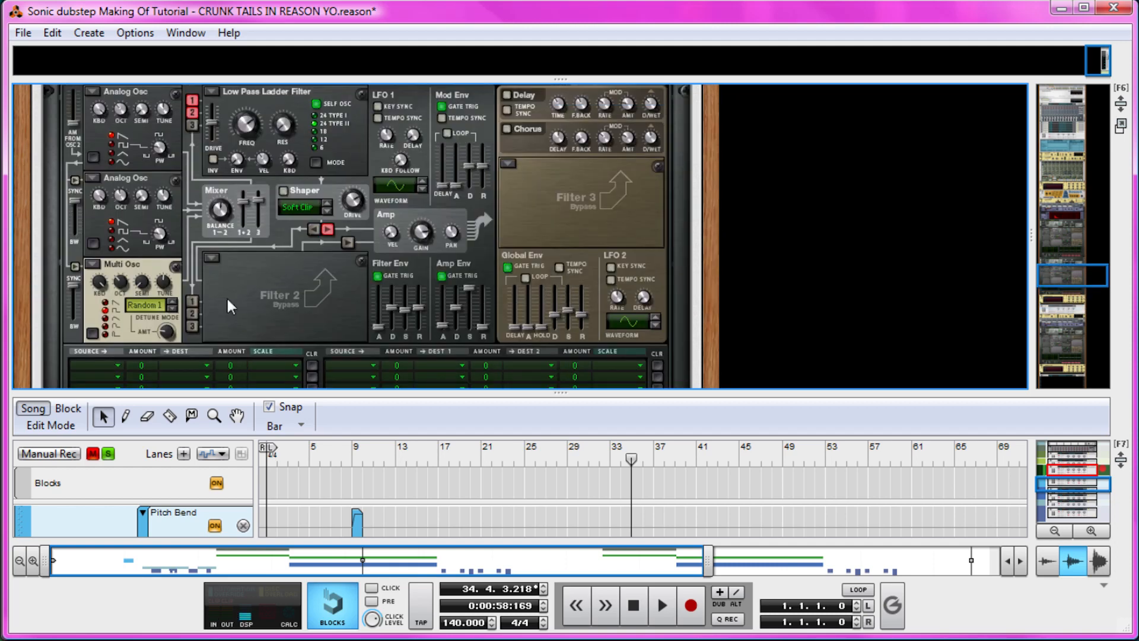
# - Play from bar 33, audition channels 1 and 2 of the BIG BASS DIST line mixer with solo, clear the solos and stop
pyautogui.scroll(6, 285, 284)
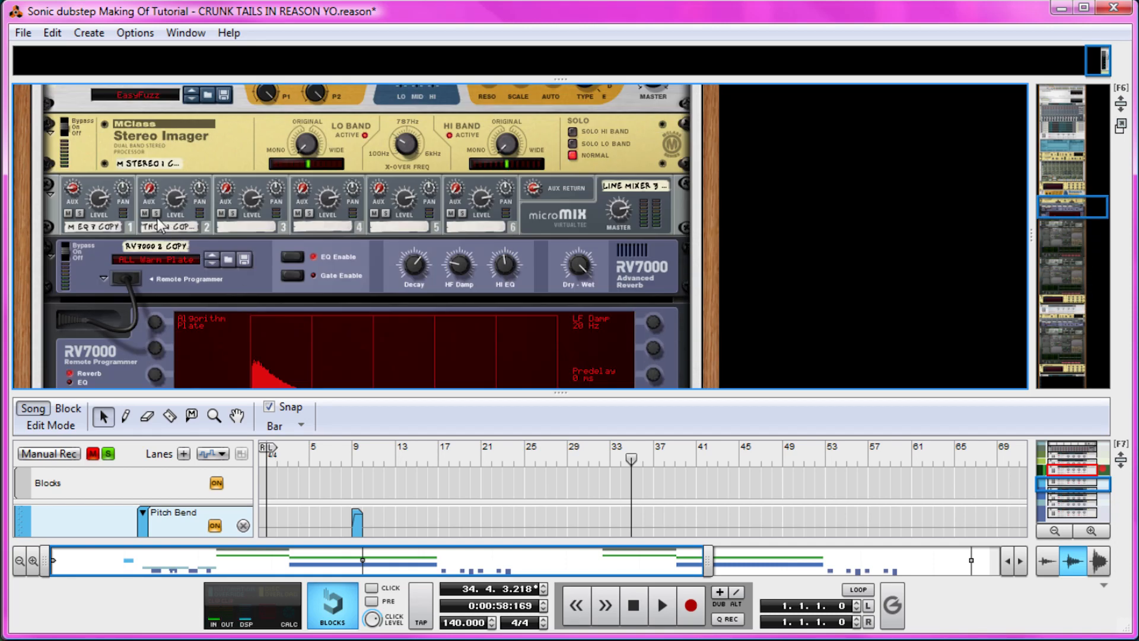
pyautogui.click(605, 459)
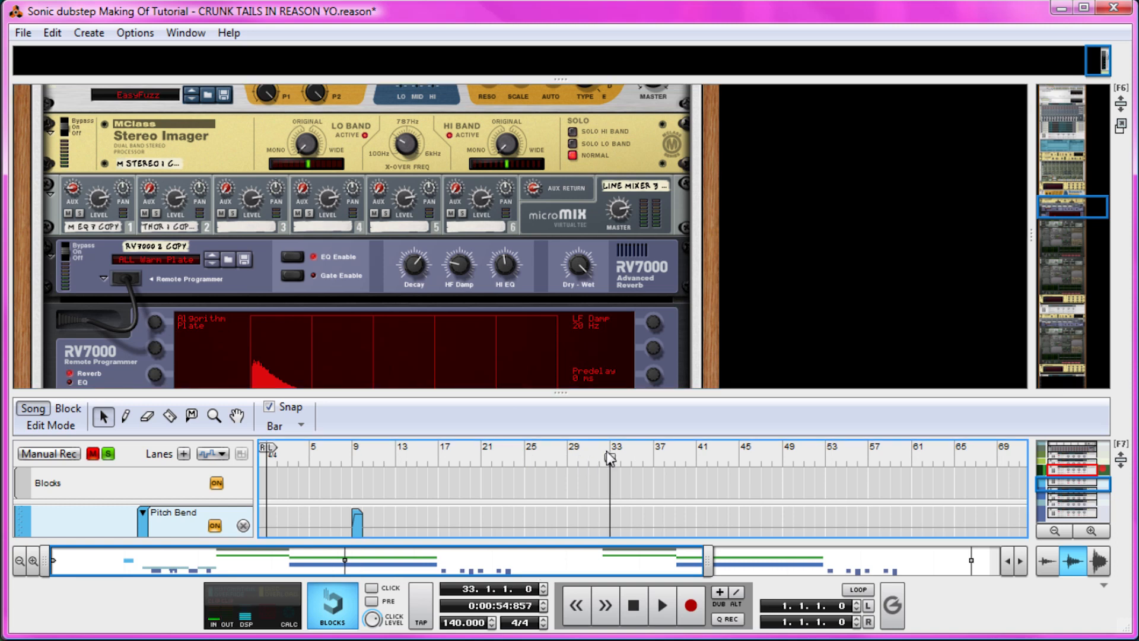
pyautogui.press('space')
pyautogui.click(156, 215)
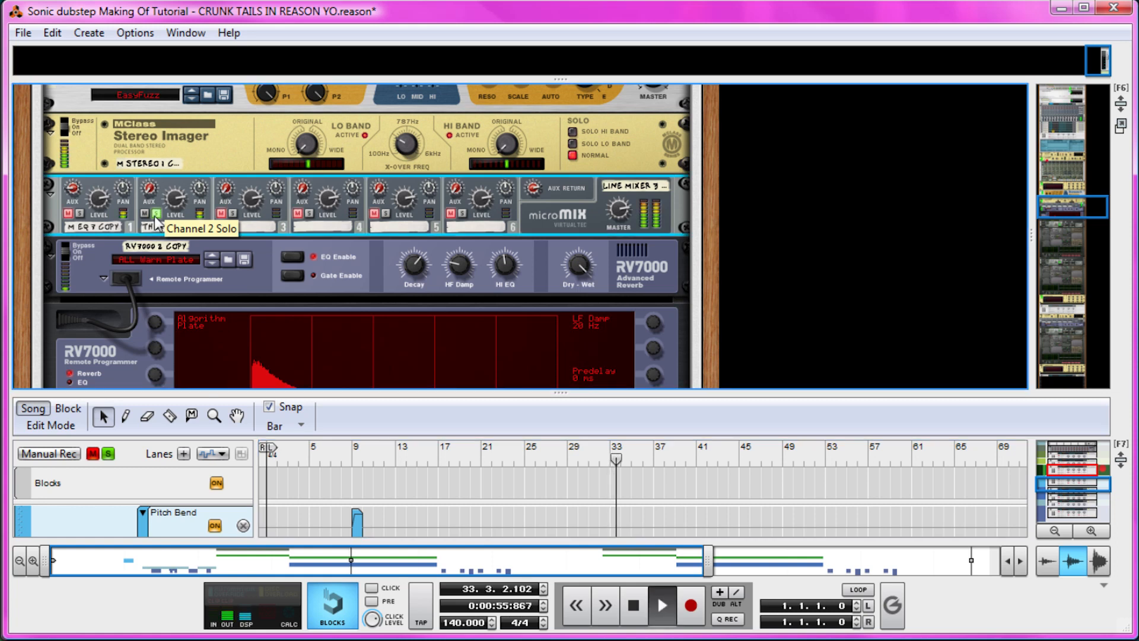
pyautogui.click(81, 215)
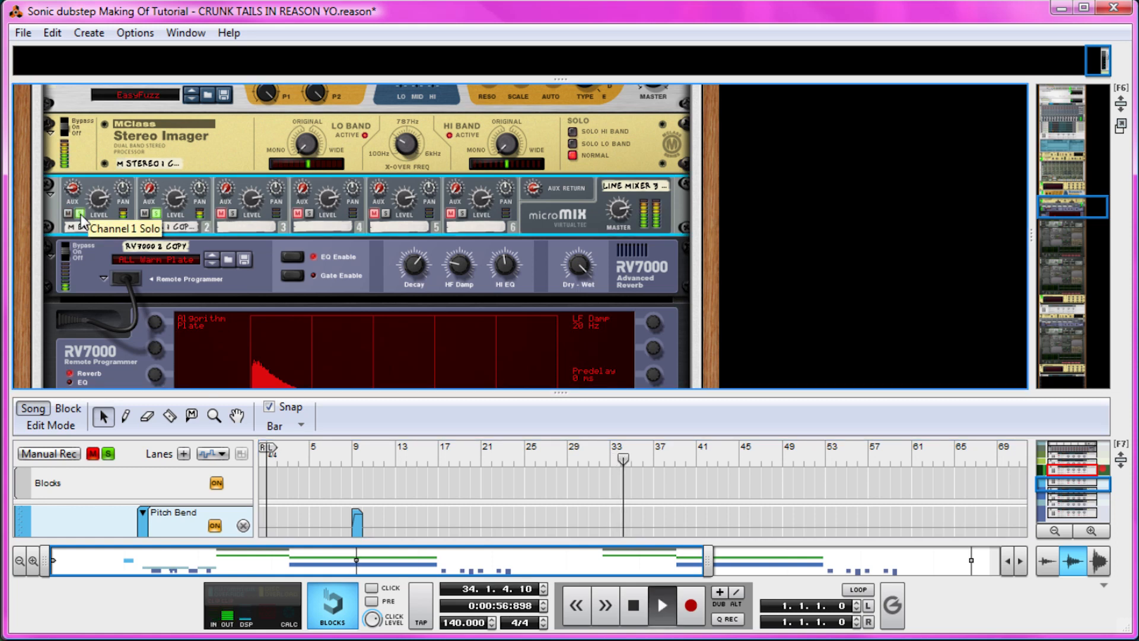
pyautogui.click(157, 215)
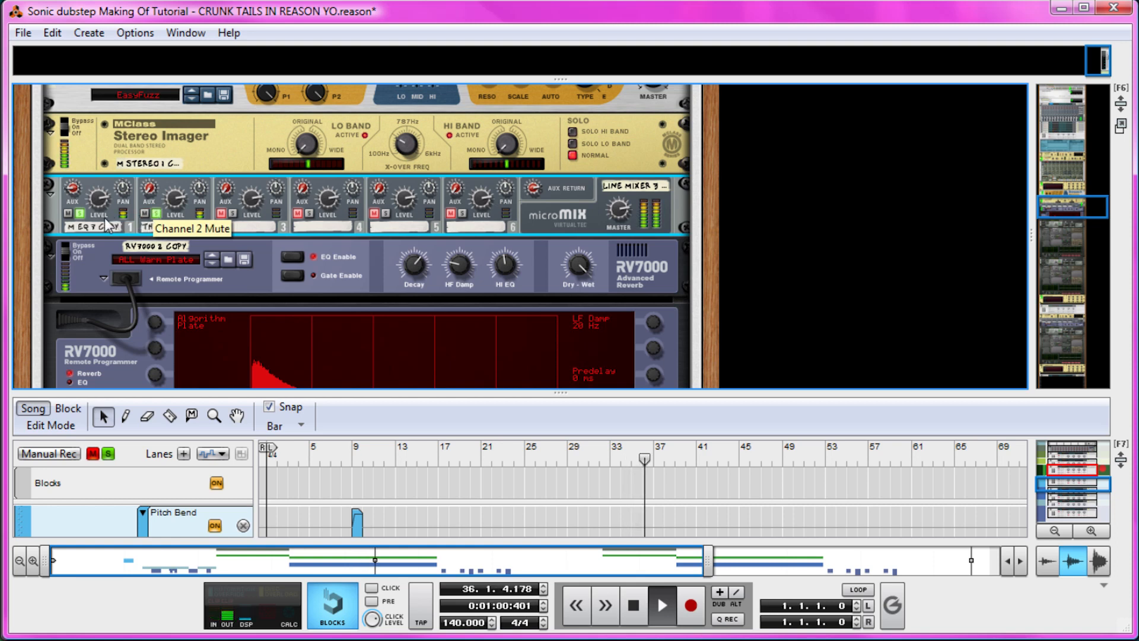
pyautogui.click(80, 214)
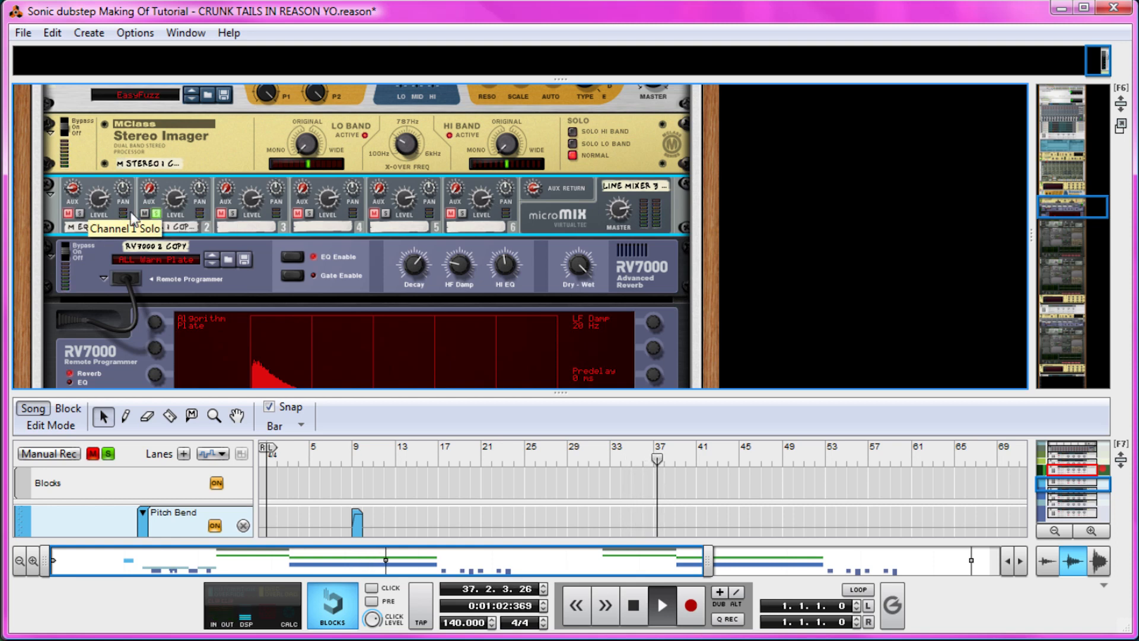
pyautogui.click(156, 215)
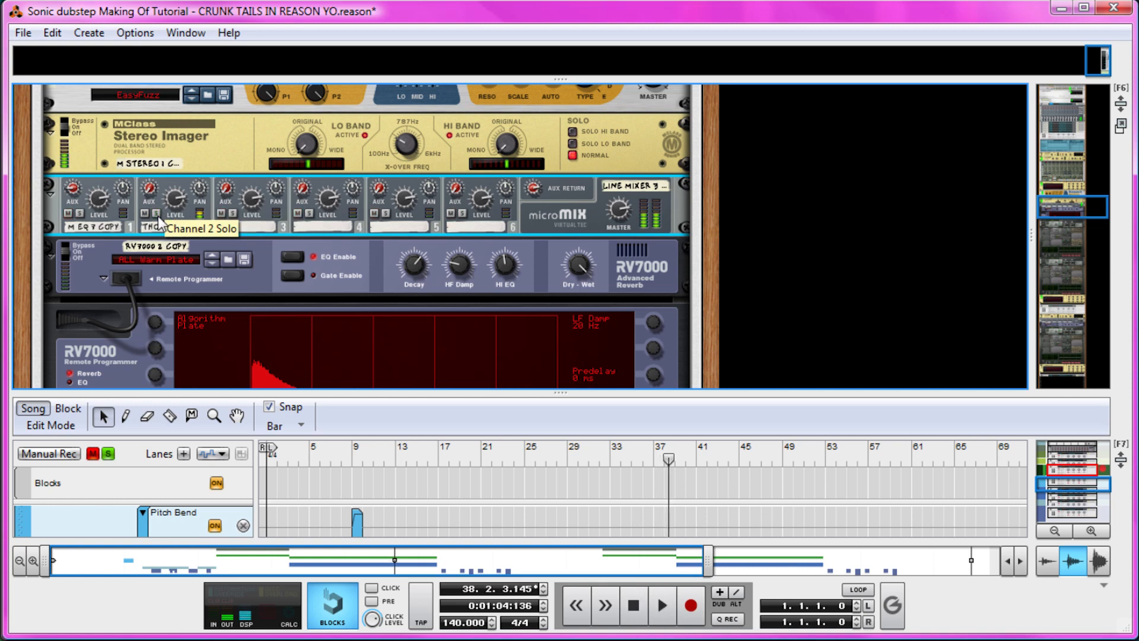
# - Examine the Scream 4 distortion's damage settings, play the song briefly, and return the song position to bar 34
pyautogui.scroll(3, 191, 222)
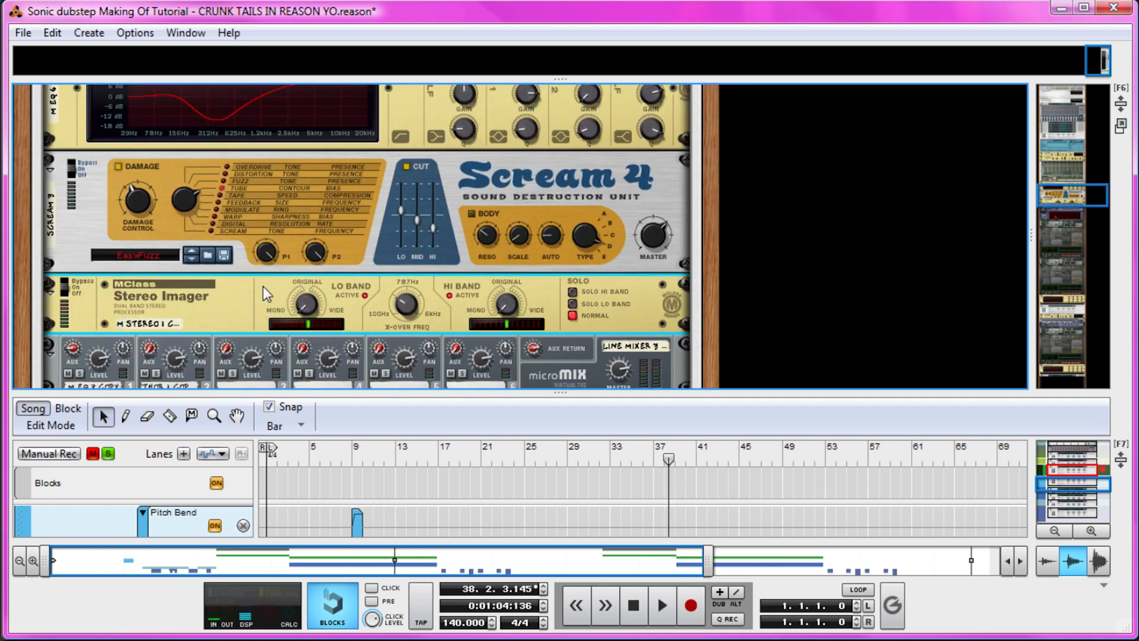
pyautogui.scroll(2, 227, 261)
pyautogui.click(173, 272)
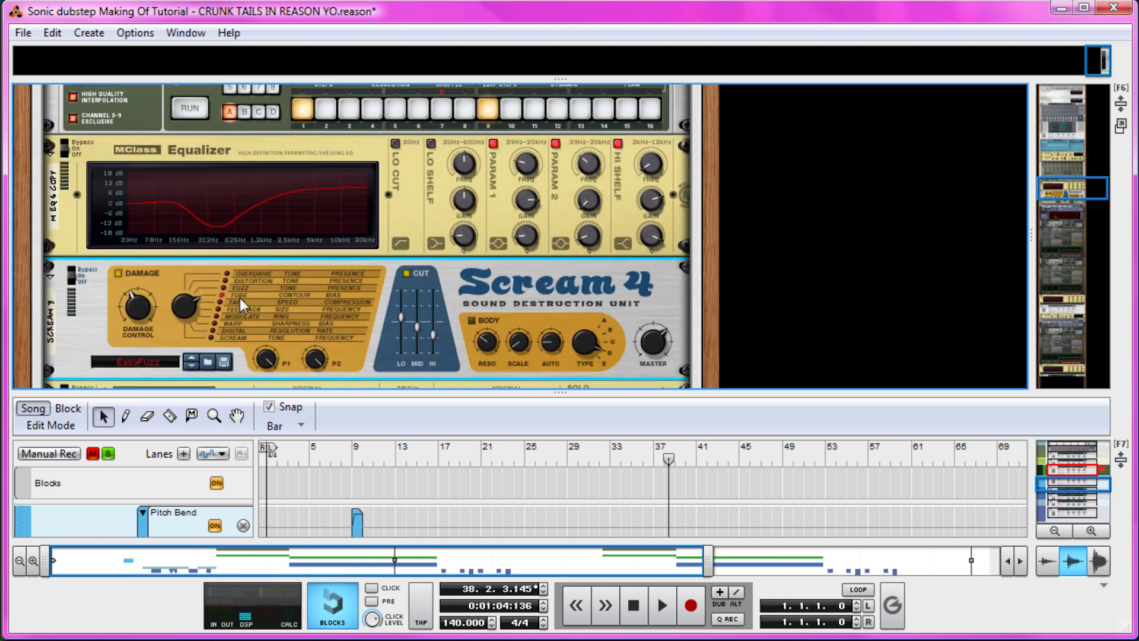
pyautogui.press('space')
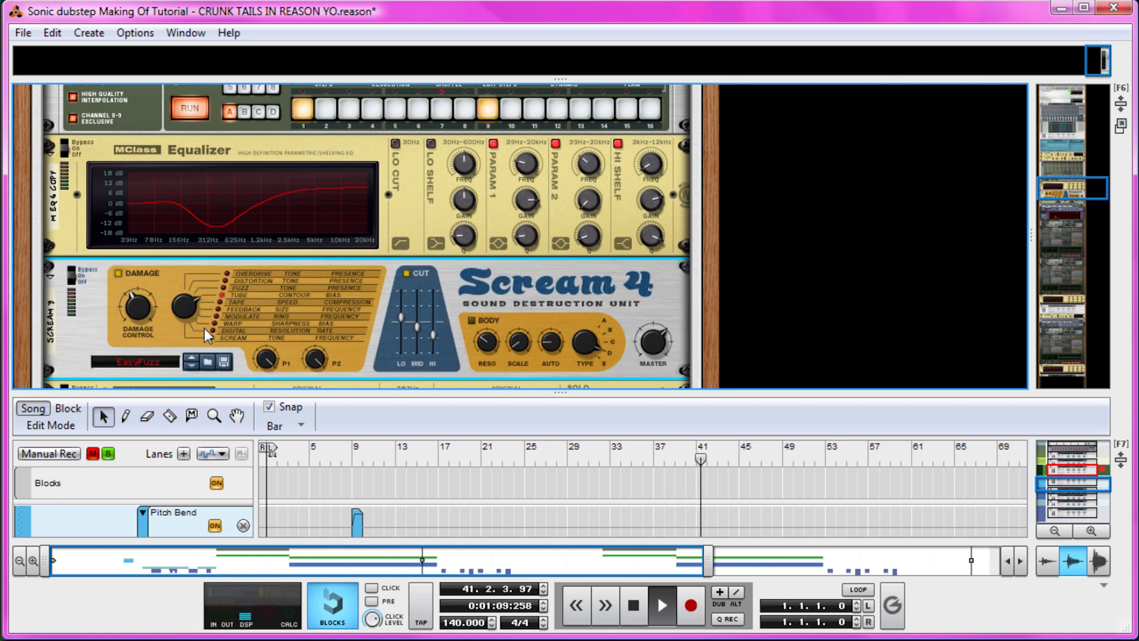
pyautogui.press('space')
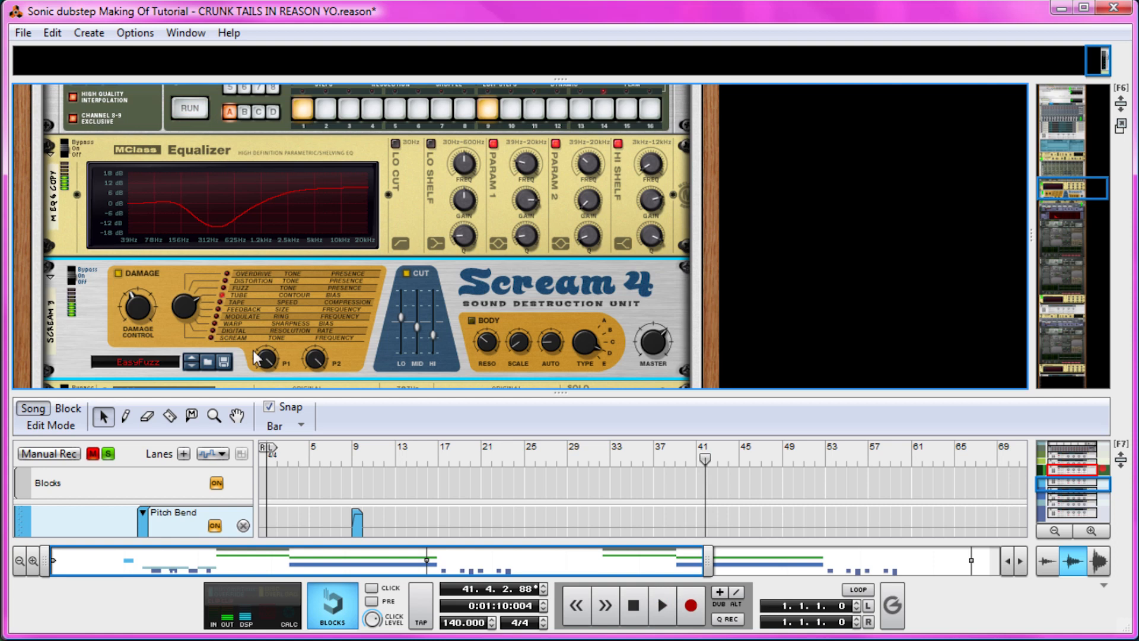
pyautogui.click(621, 460)
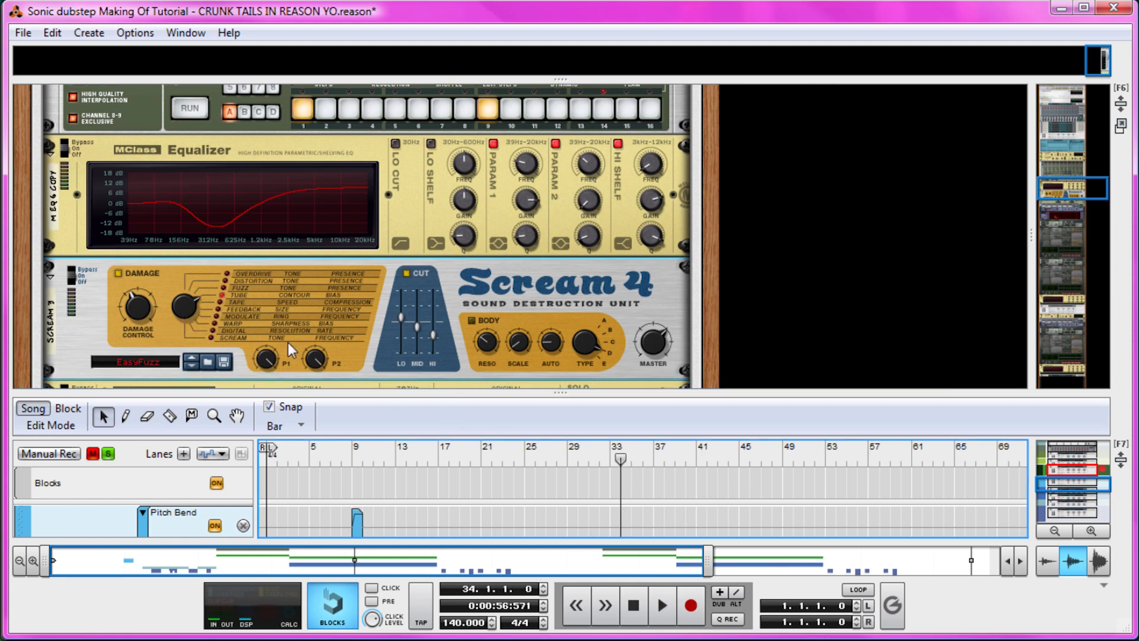
pyautogui.click(272, 358)
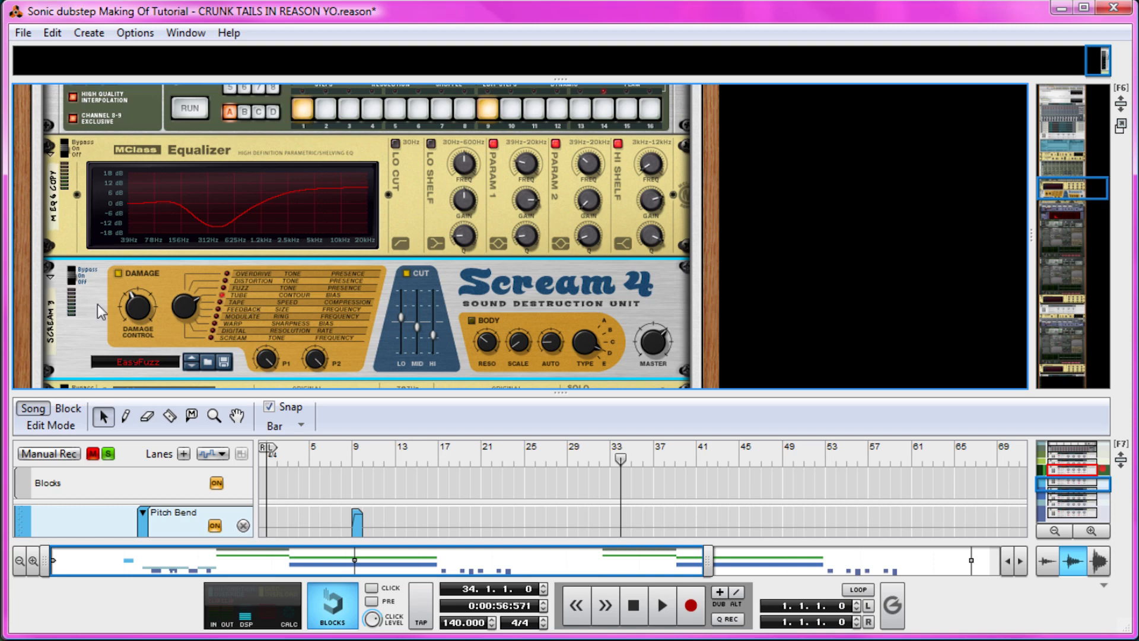
# - Play from bar 33, audition the BIG BASS DIST's M EQ 6 Copy equalizer bypassed and switched on, and stop playback
pyautogui.scroll(3, 135, 305)
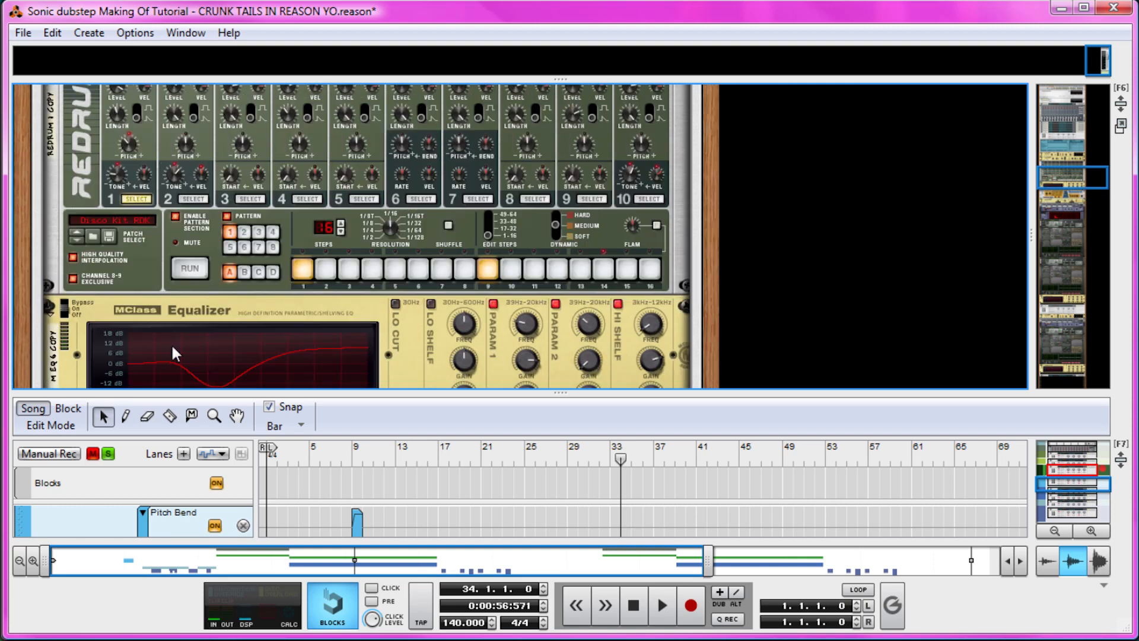
pyautogui.click(618, 459)
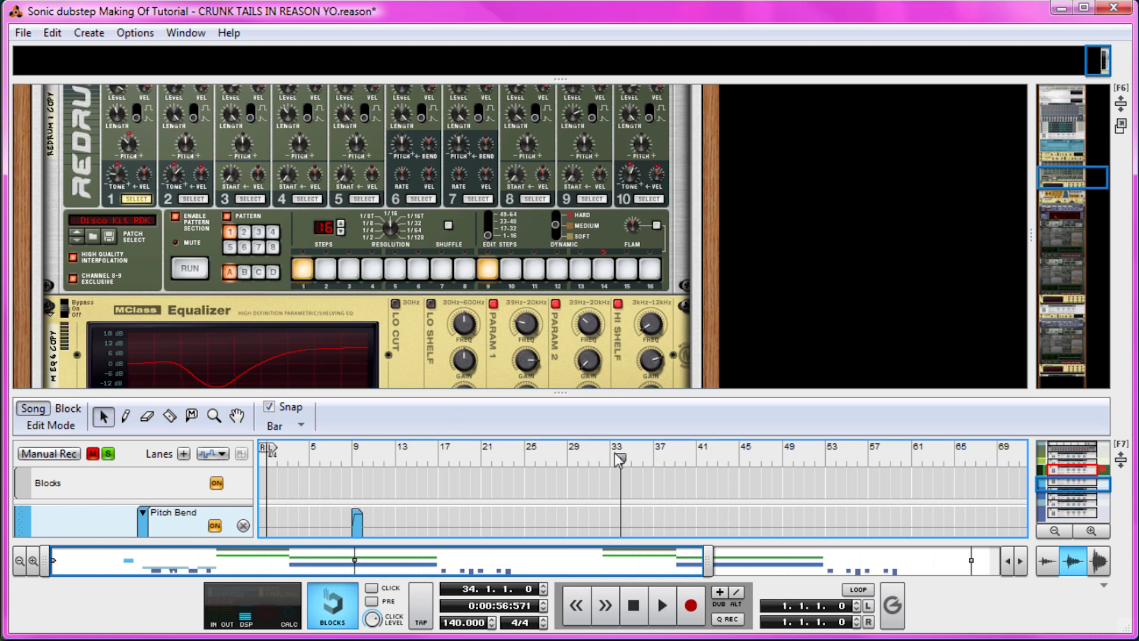
pyautogui.moveTo(611, 454); pyautogui.dragTo(605, 455)
pyautogui.press('space')
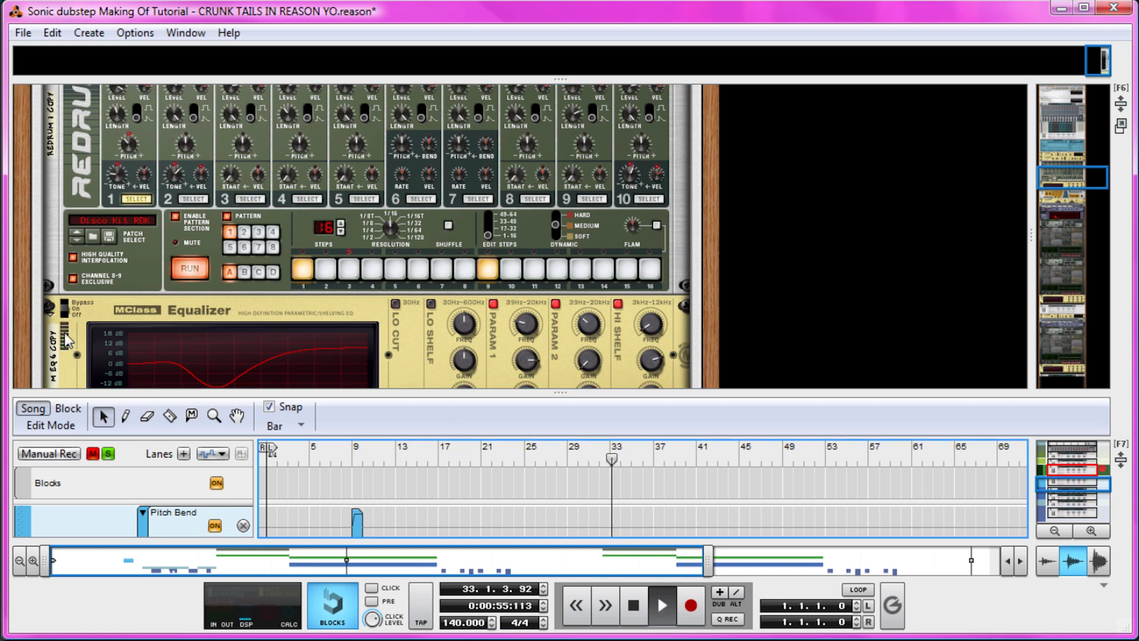
pyautogui.click(65, 302)
pyautogui.click(65, 302)
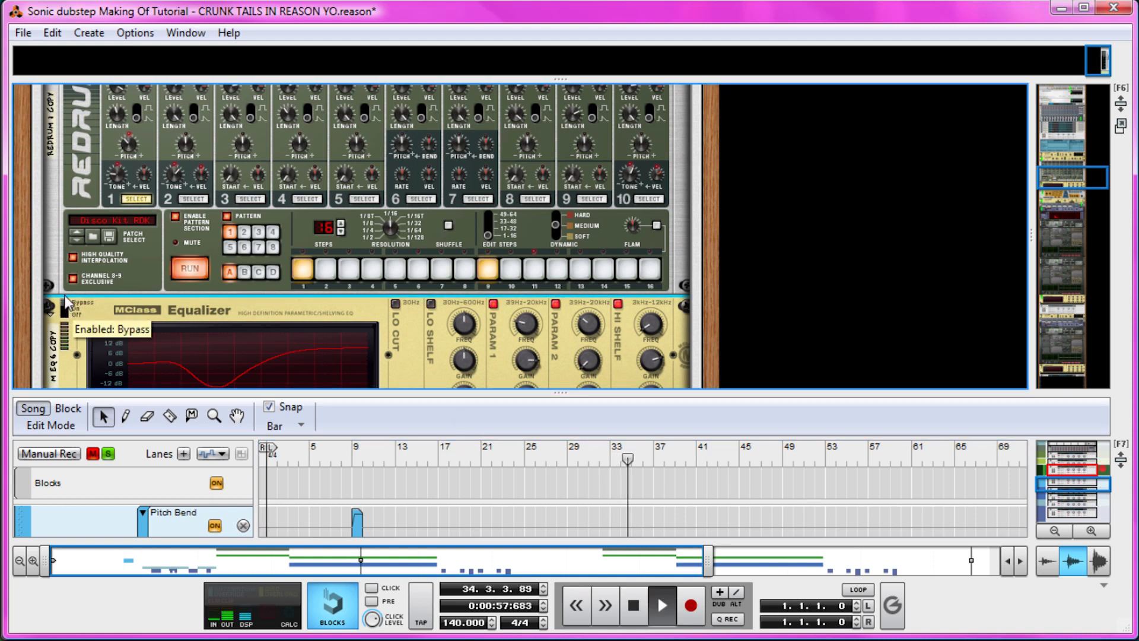
pyautogui.click(64, 313)
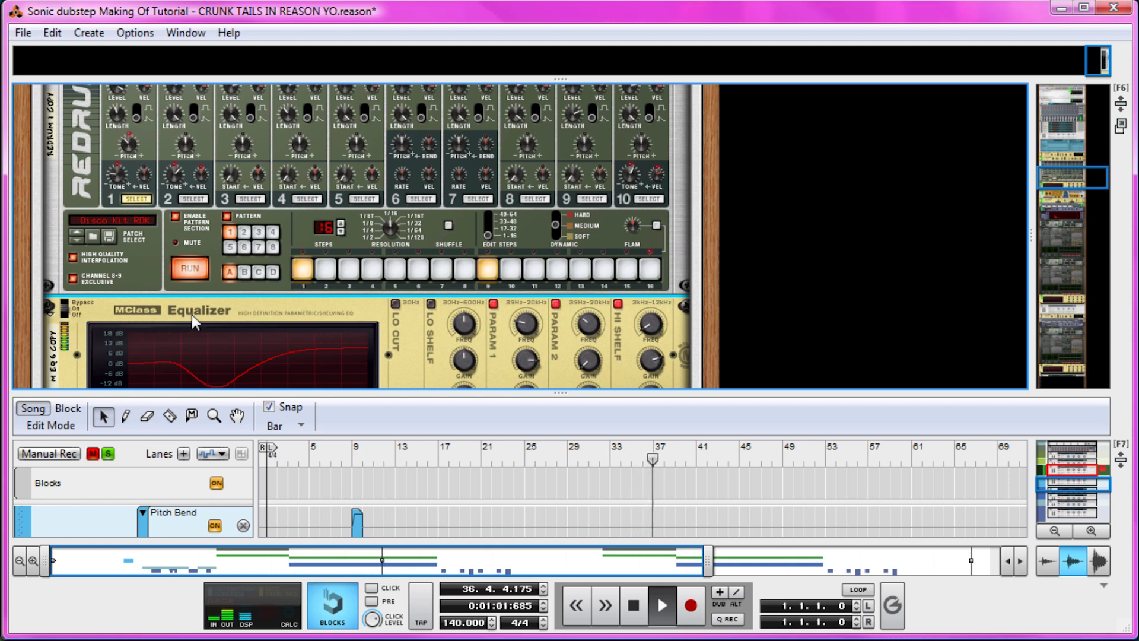
pyautogui.press('space')
# - Examine the BIG BASS DIST's equalizer curve, sidechained Compressor and Maximizer, and return to the list of combinators
pyautogui.scroll(-2, 192, 316)
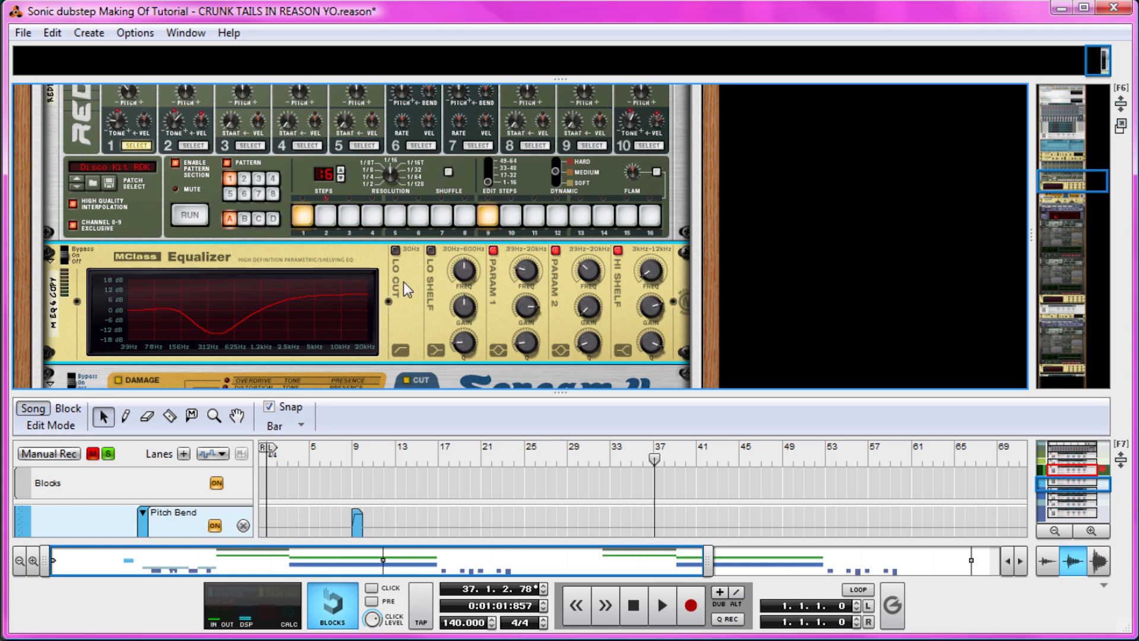
pyautogui.scroll(5, 378, 267)
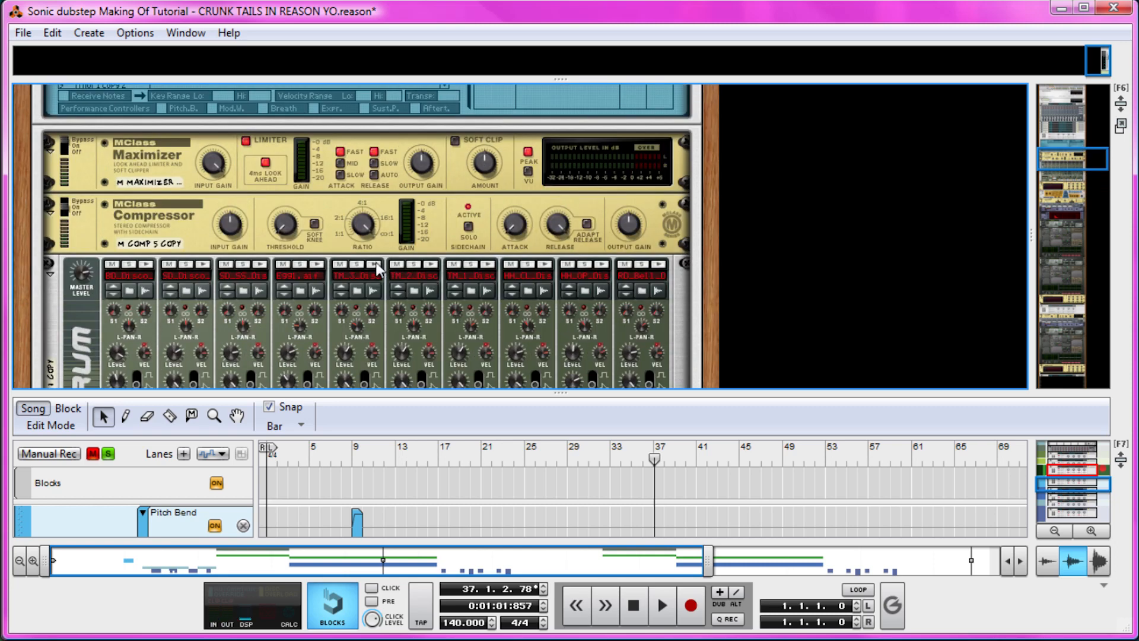
pyautogui.scroll(4, 356, 268)
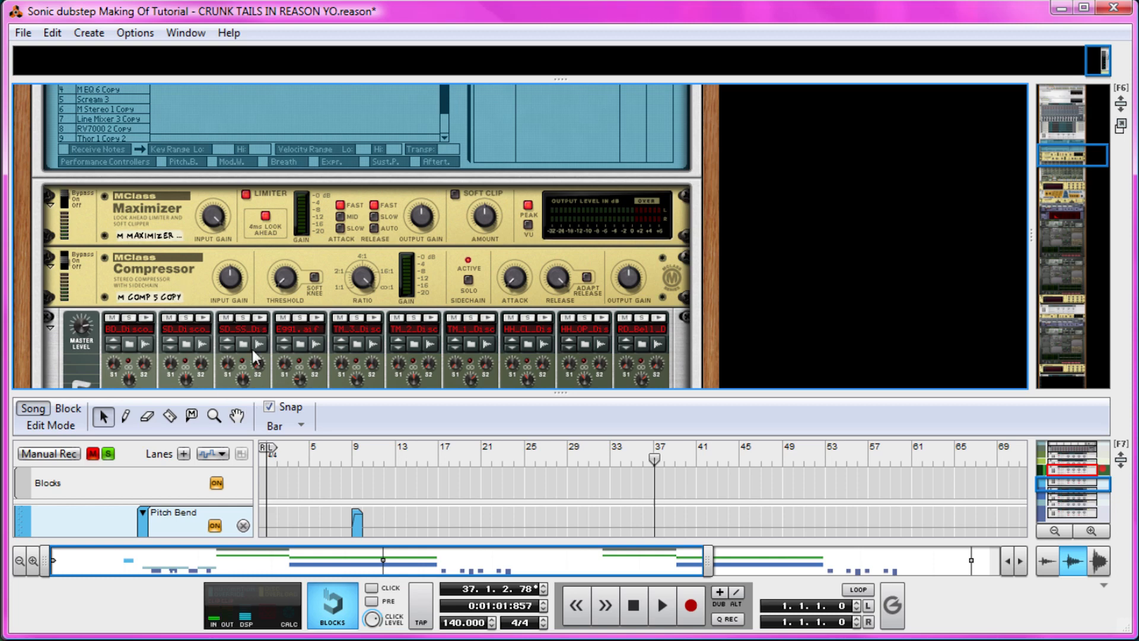
pyautogui.scroll(5, 311, 348)
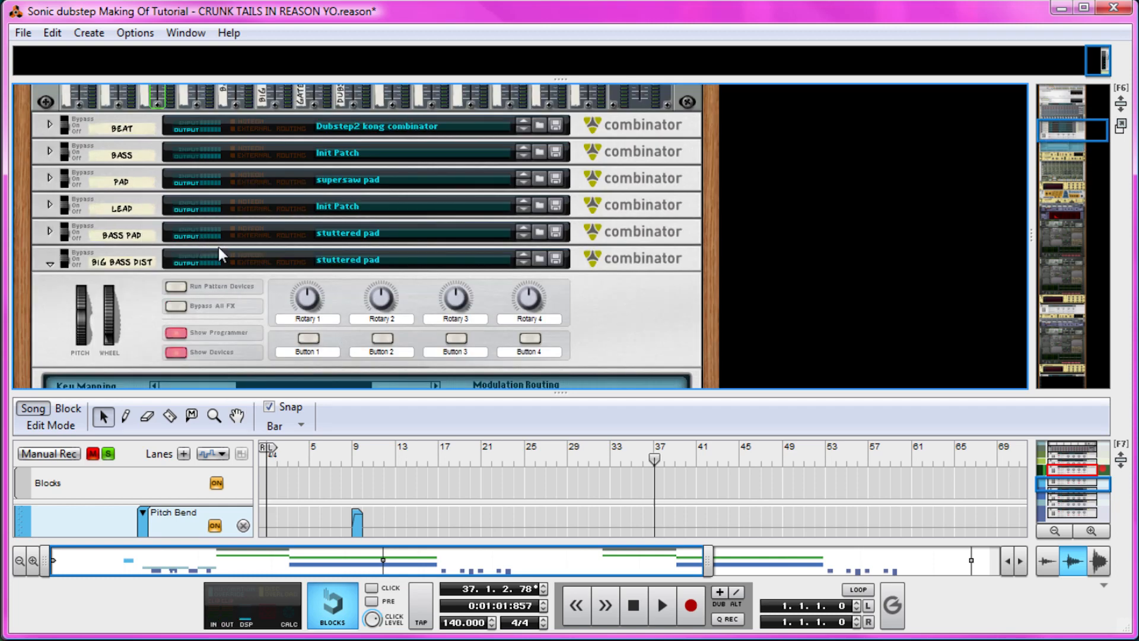
pyautogui.scroll(-7, 223, 250)
pyautogui.scroll(1, 285, 311)
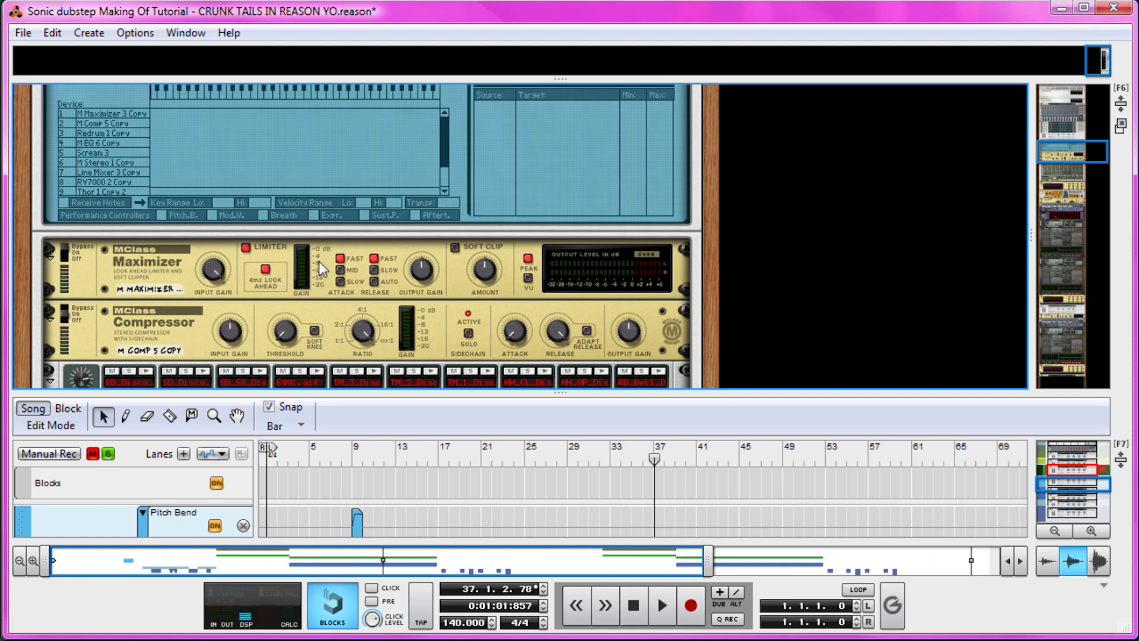
pyautogui.scroll(1, 356, 231)
pyautogui.scroll(5, 360, 235)
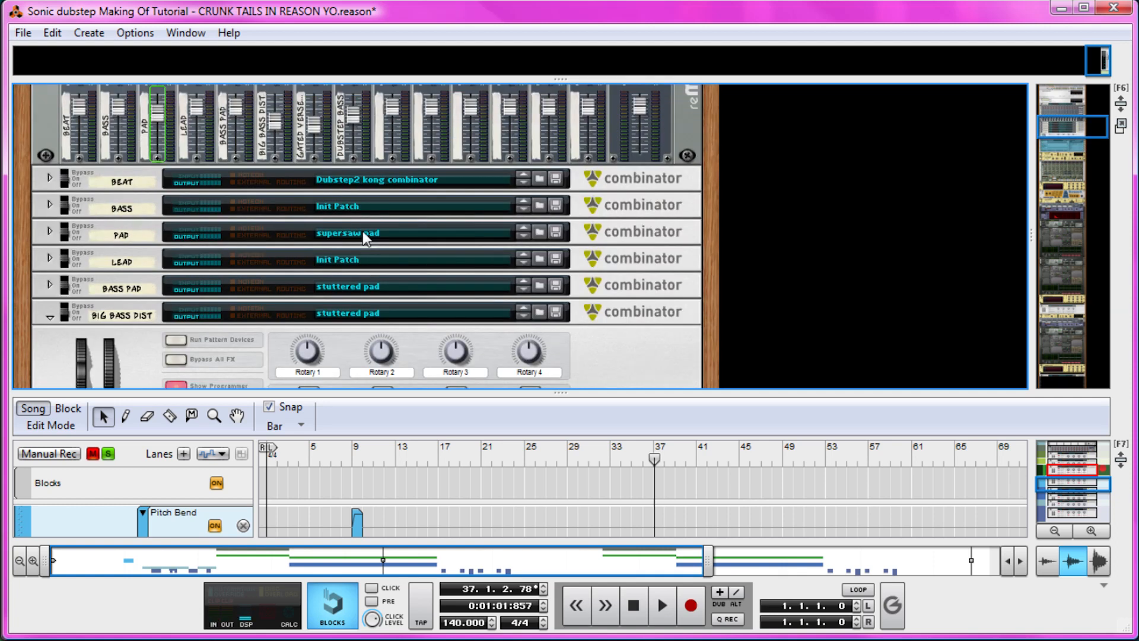
# - Collapse the BIG BASS DIST combinator and enlarge the sequencer area over the rack
pyautogui.click(50, 343)
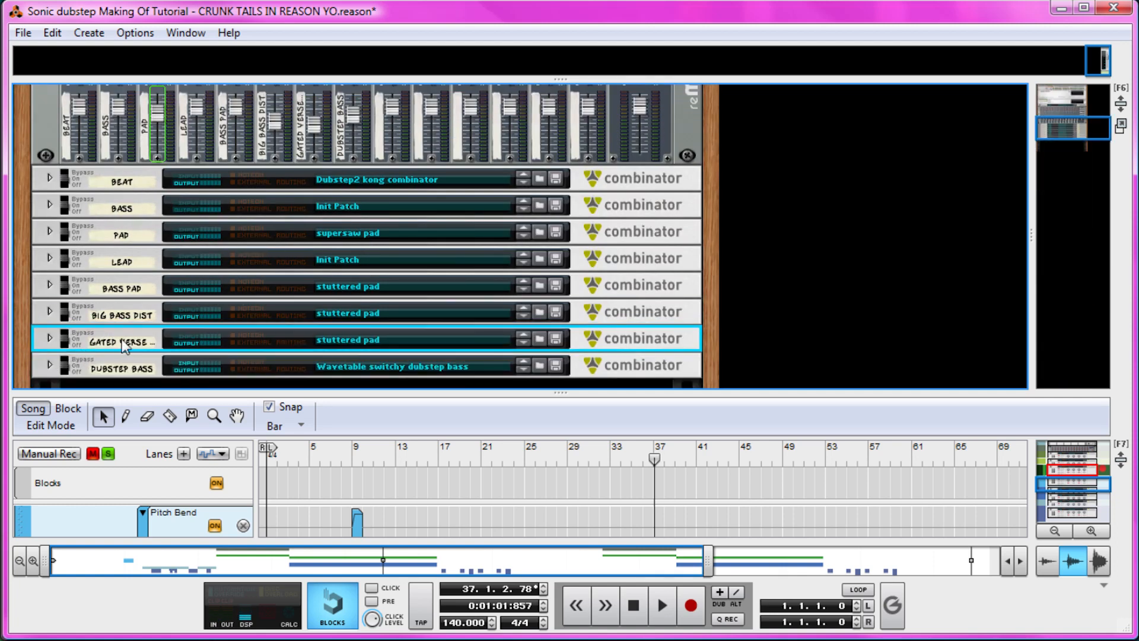
pyautogui.moveTo(328, 389); pyautogui.dragTo(329, 86)
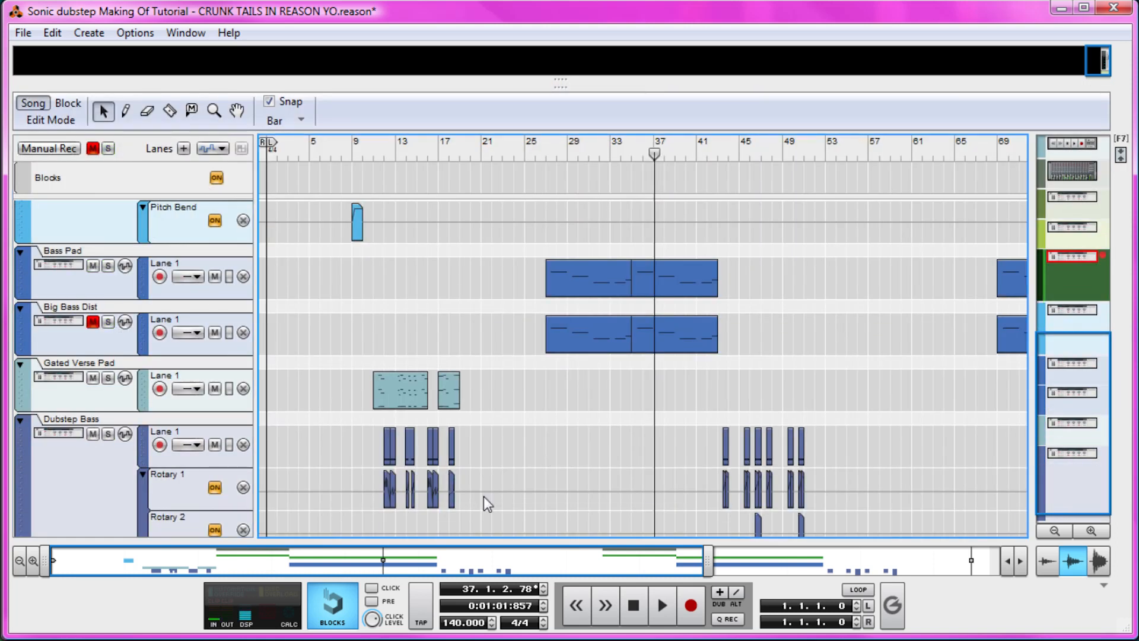
# - Switch to the SONAR project, set the song position to bar 27, and expand the Sonic music track folder
pyautogui.hotkey('alt', 'Tab')
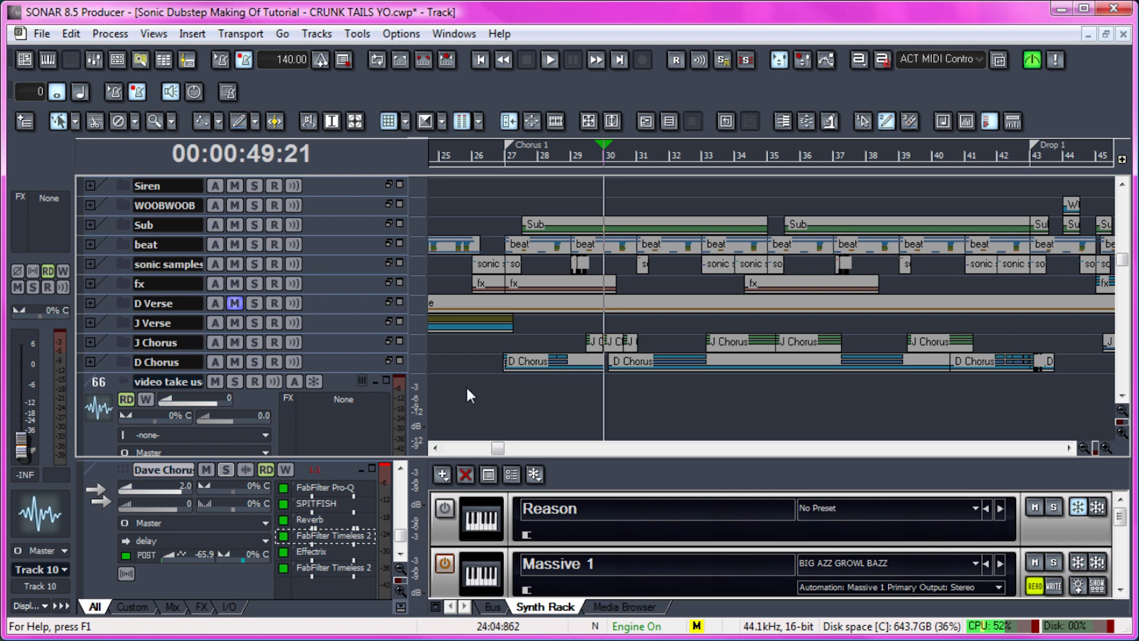
pyautogui.click(532, 408)
pyautogui.scroll(5, 530, 407)
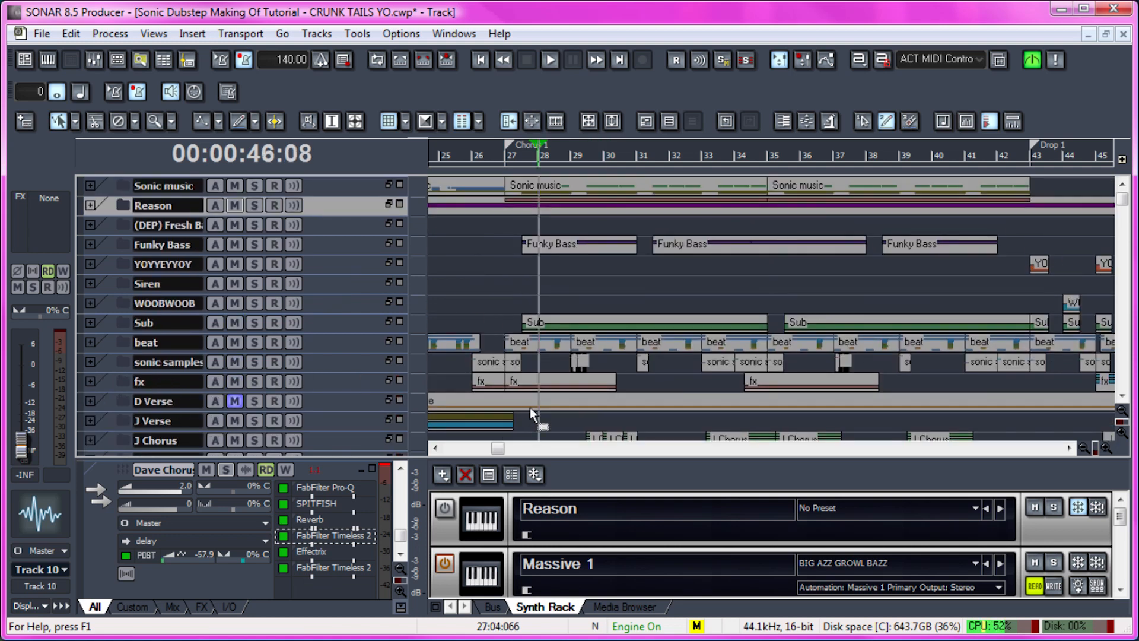
pyautogui.click(505, 290)
pyautogui.click(90, 185)
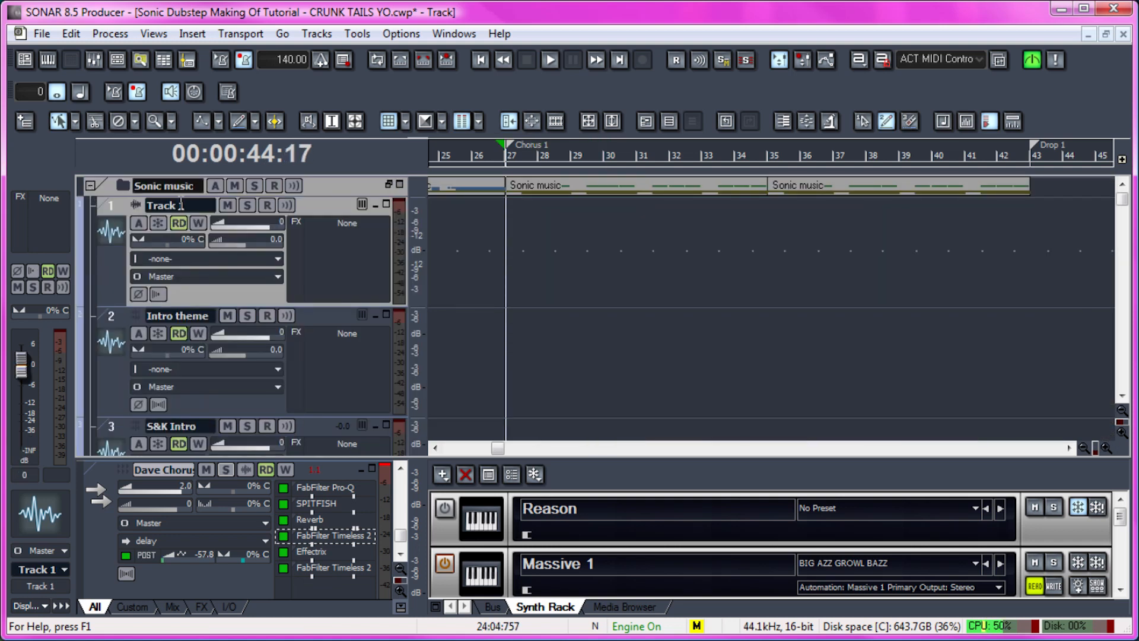
# - Find the sliced Intro tracks in the Sonic music folder and play them briefly from bar 7
pyautogui.scroll(-3, 471, 339)
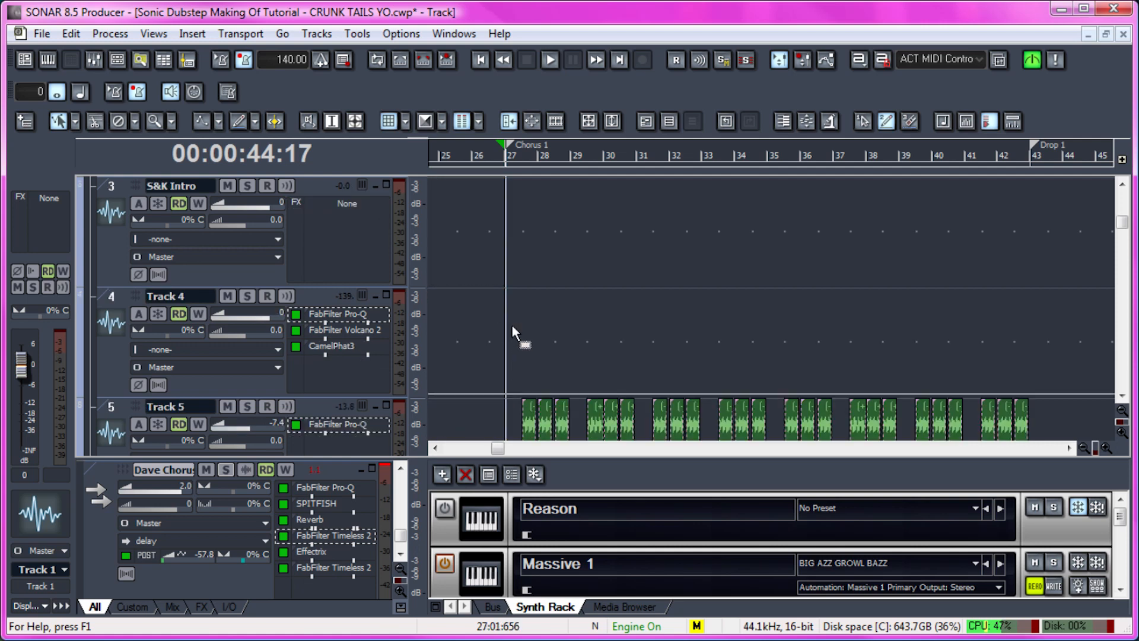
pyautogui.scroll(-2, 511, 324)
pyautogui.hscroll(-5, 510, 323)
pyautogui.hscroll(-6, 419, 231)
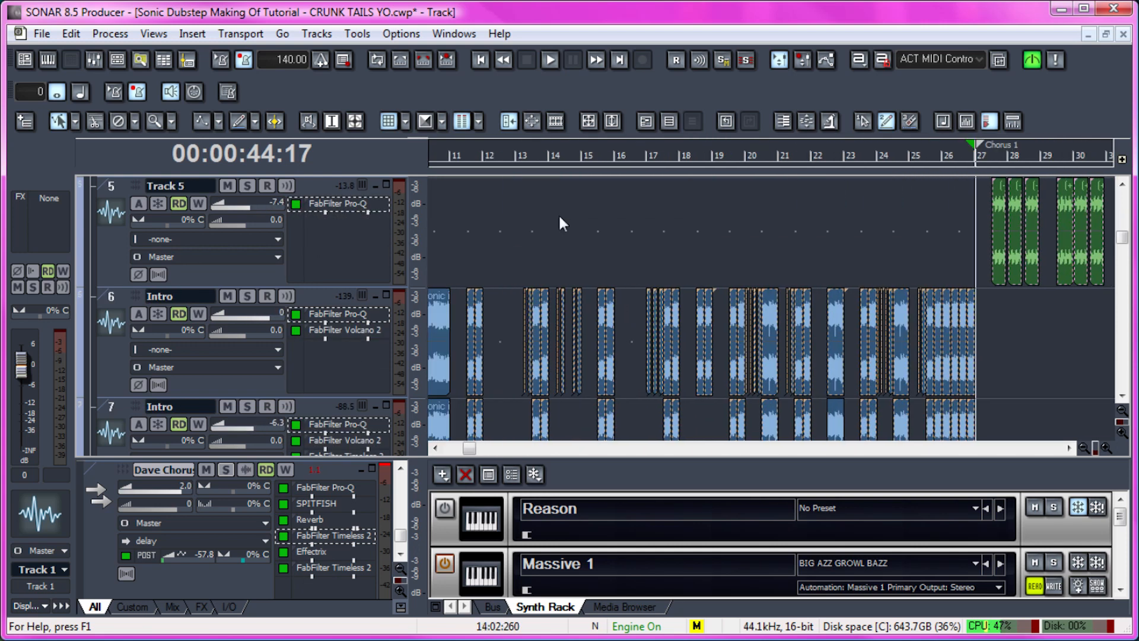
pyautogui.click(615, 244)
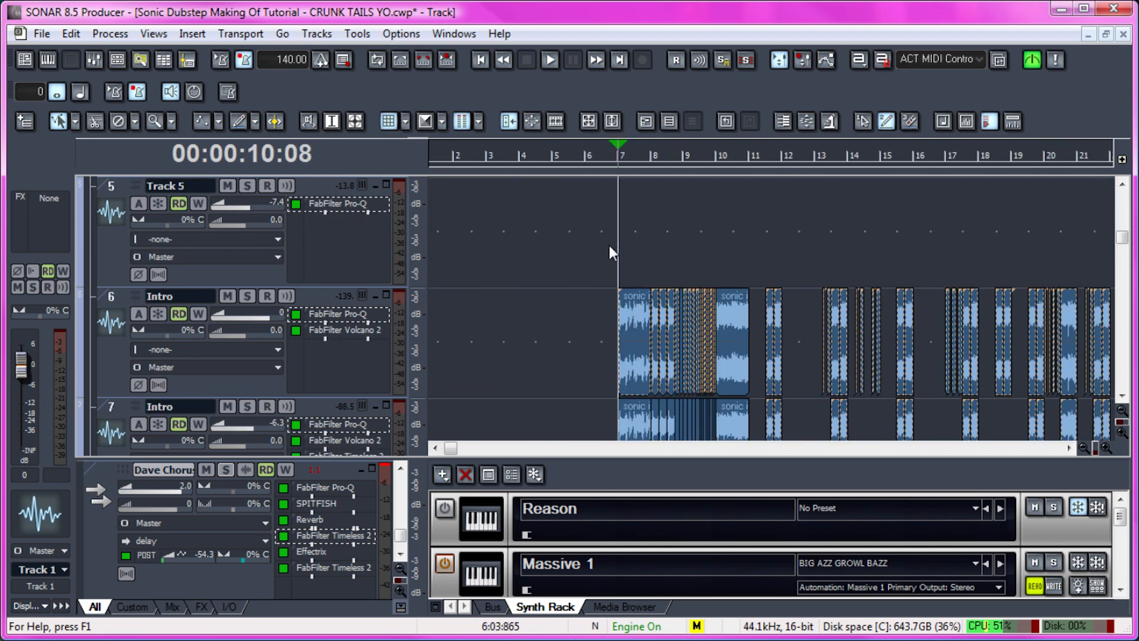
pyautogui.press('space')
pyautogui.press('space')
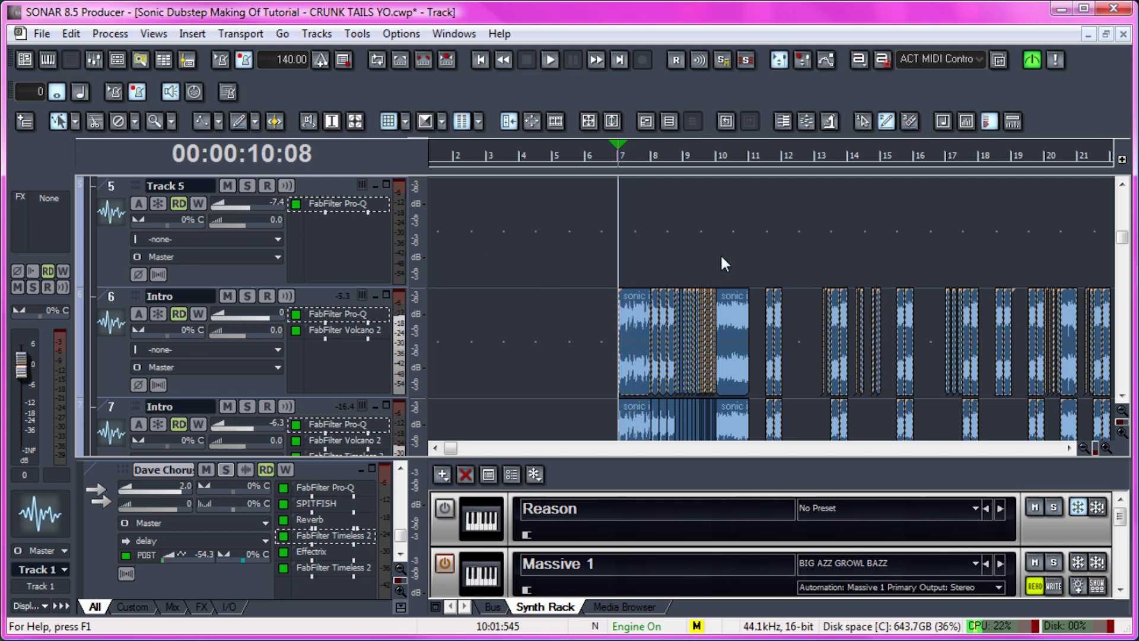
# - Play the song from bar 9 while zooming in on the Intro and GH Zone clips, and stop playback
pyautogui.click(720, 254)
pyautogui.scroll(-2, 771, 296)
pyautogui.click(692, 322)
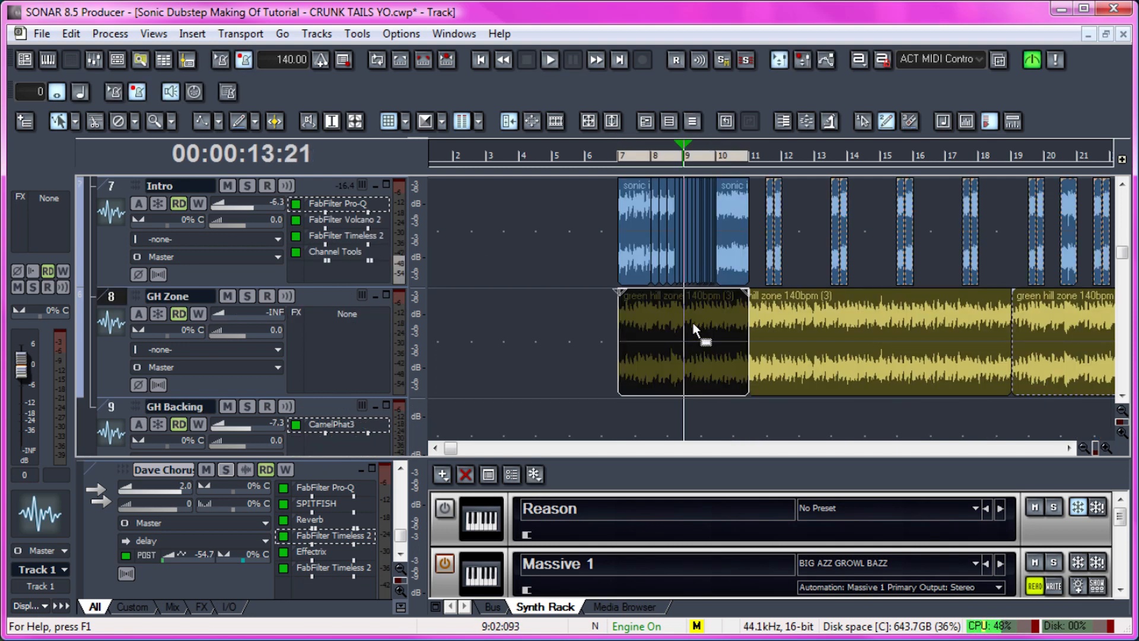
pyautogui.press('space')
pyautogui.click(1106, 447)
pyautogui.click(1106, 447)
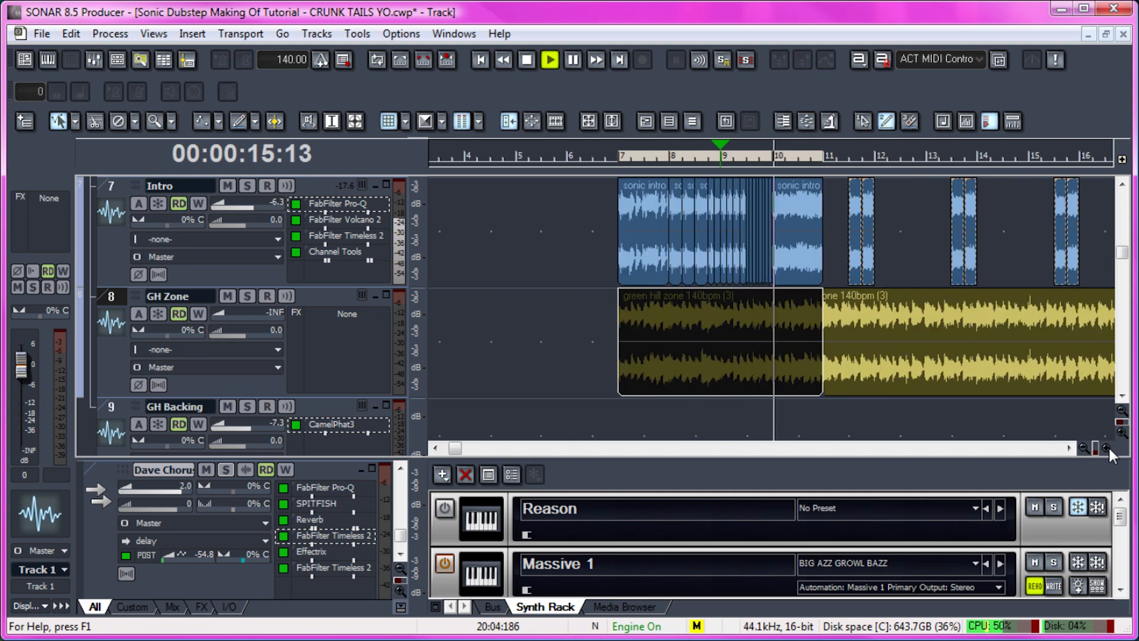
pyautogui.click(1107, 448)
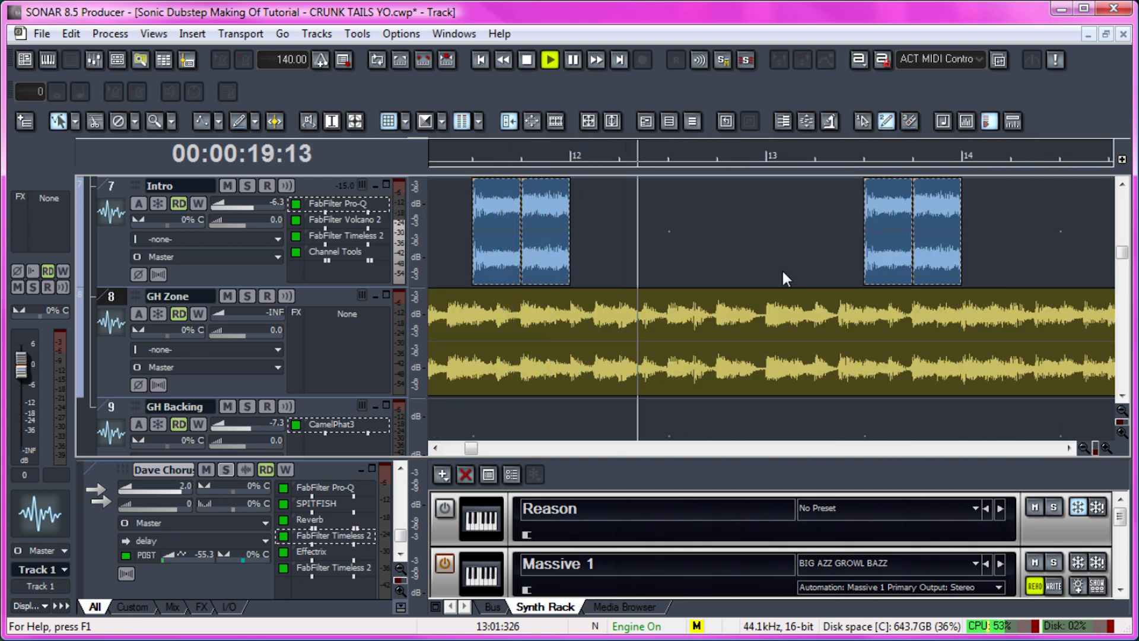
pyautogui.press('space')
# - Set the song position to bar 11 and audition the chopped clips on the two Intro tracks
pyautogui.click(915, 226)
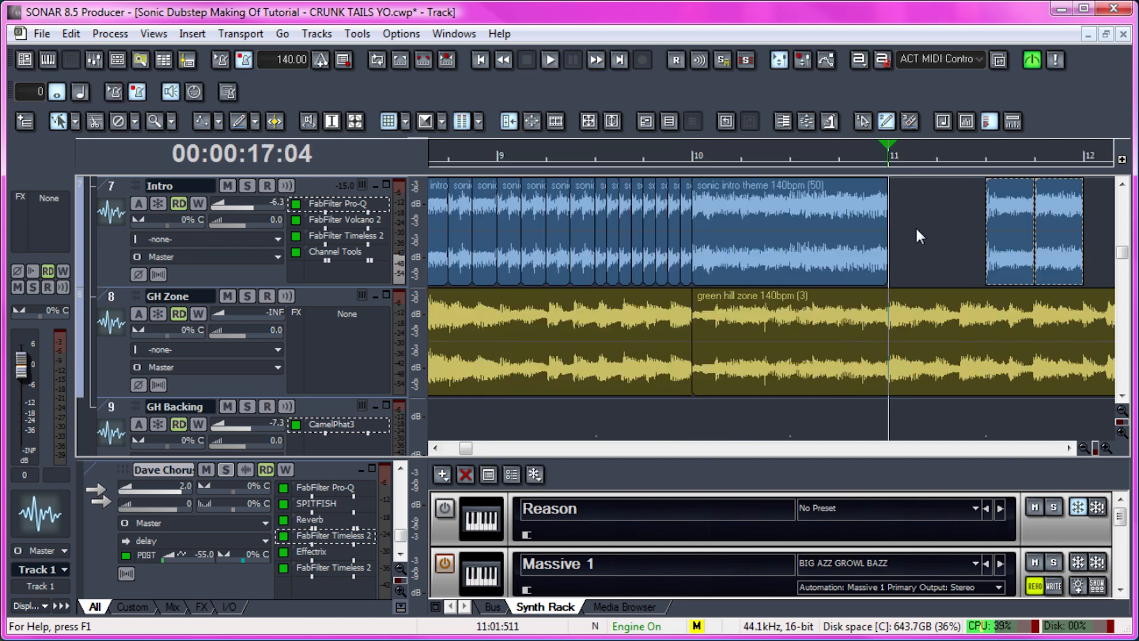
pyautogui.scroll(3, 919, 230)
pyautogui.moveTo(969, 321)
pyautogui.mouseDown()
pyautogui.moveTo(1095, 327)
pyautogui.moveTo(785, 324)
pyautogui.mouseUp()
pyautogui.scroll(-2, 785, 324)
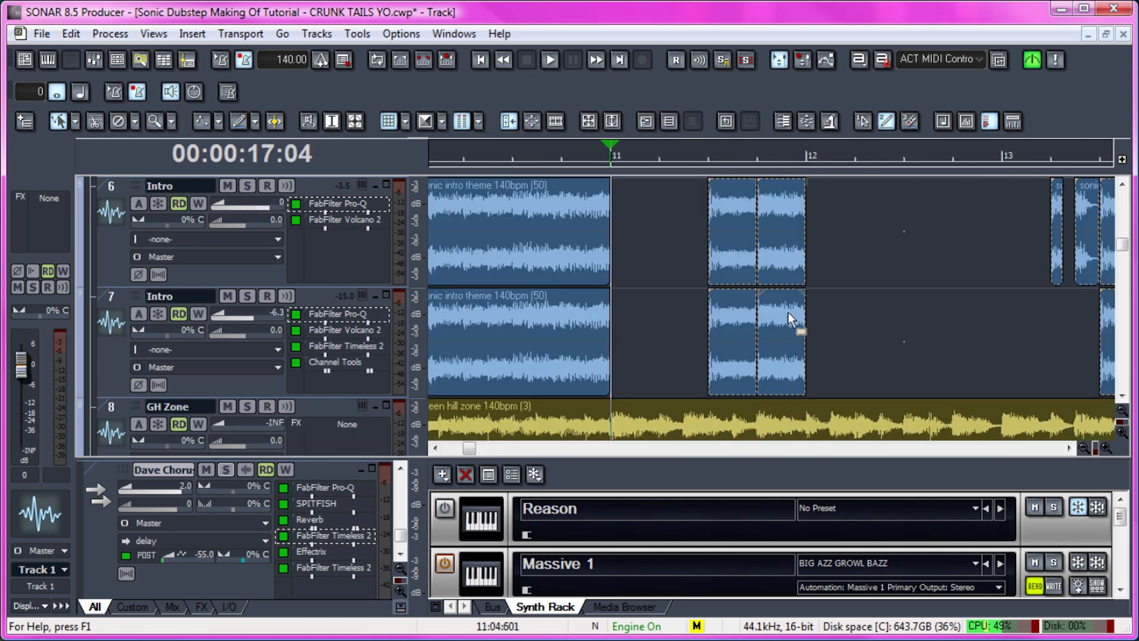
pyautogui.press('space')
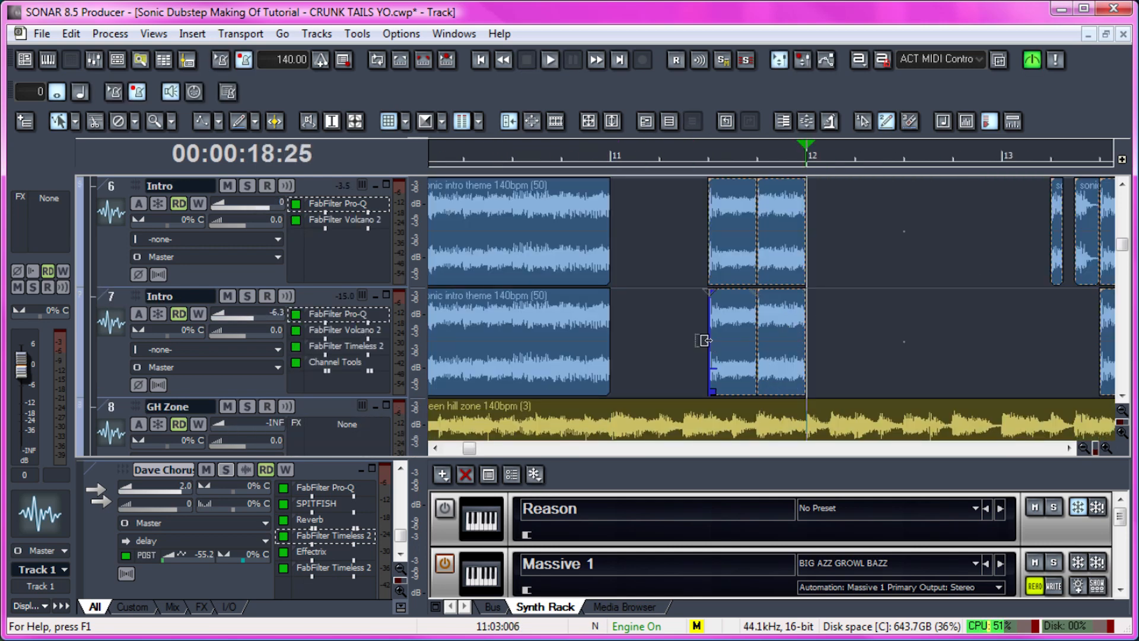
pyautogui.press('space')
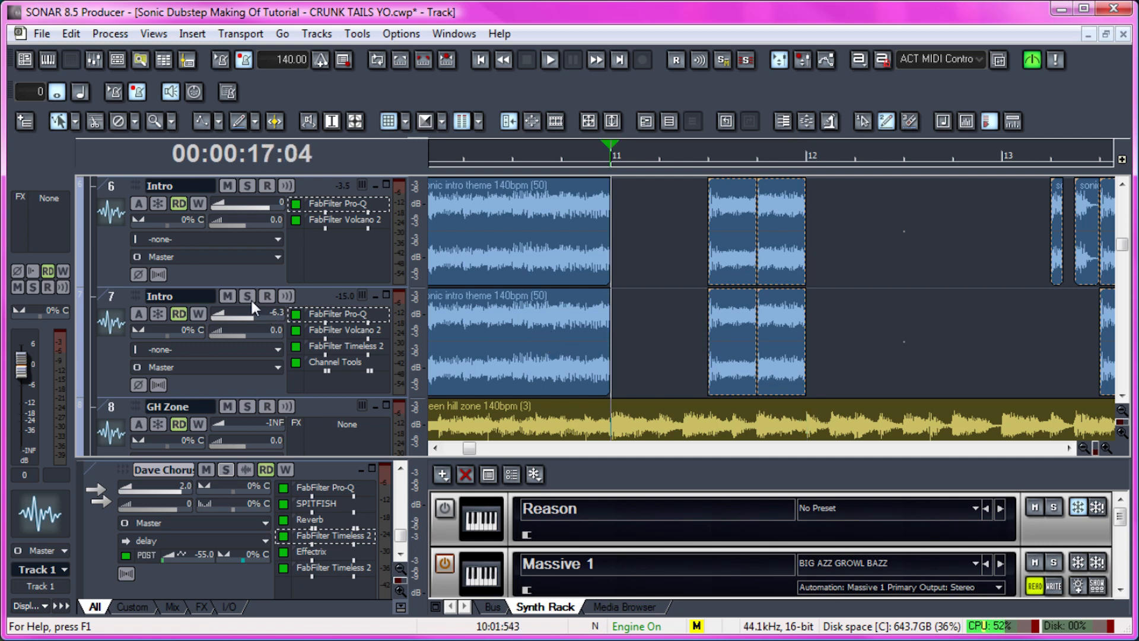
# - Audition Intro track 7 soloed, add Intro track 6 to the solo, stop playback and clear both solos
pyautogui.click(247, 297)
pyautogui.press('space')
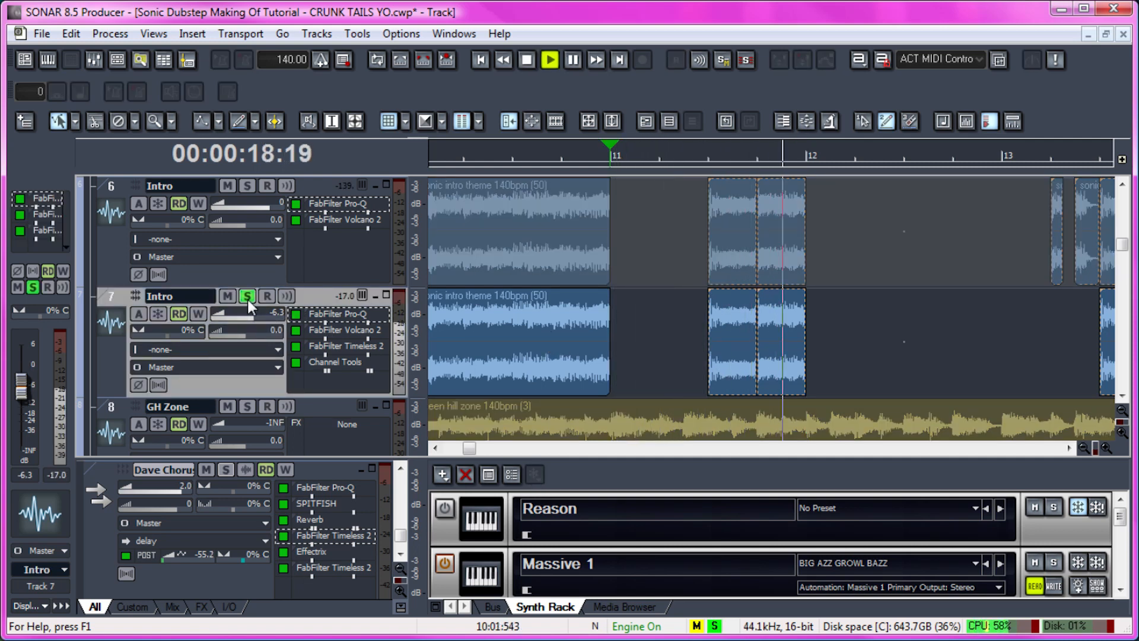
pyautogui.press('space')
pyautogui.press('space')
pyautogui.click(249, 186)
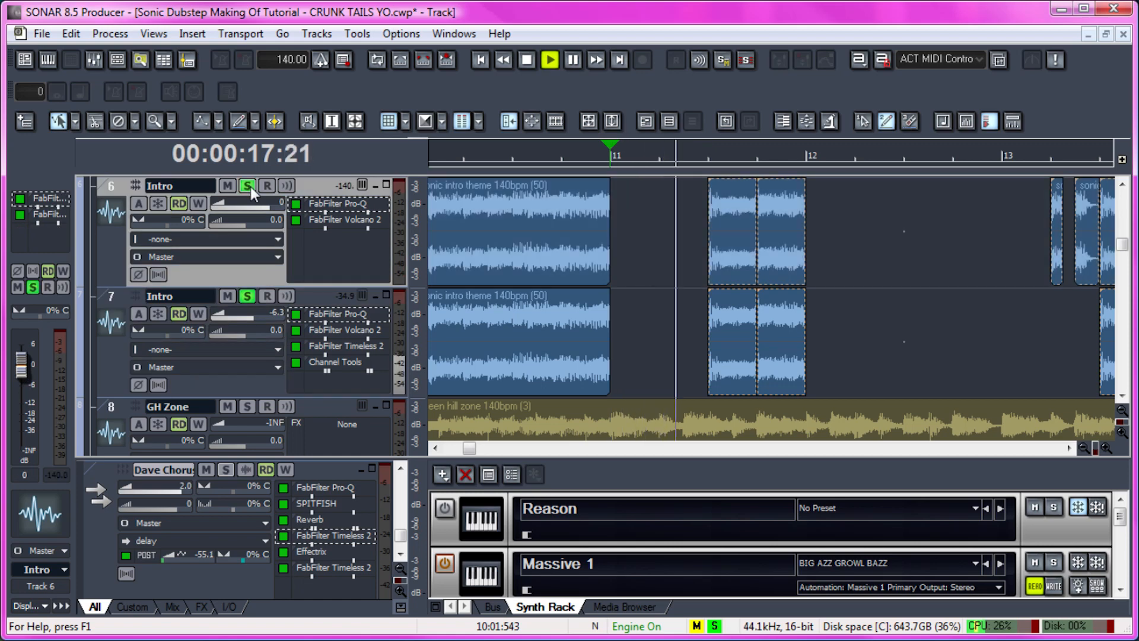
pyautogui.press('space')
pyautogui.click(250, 186)
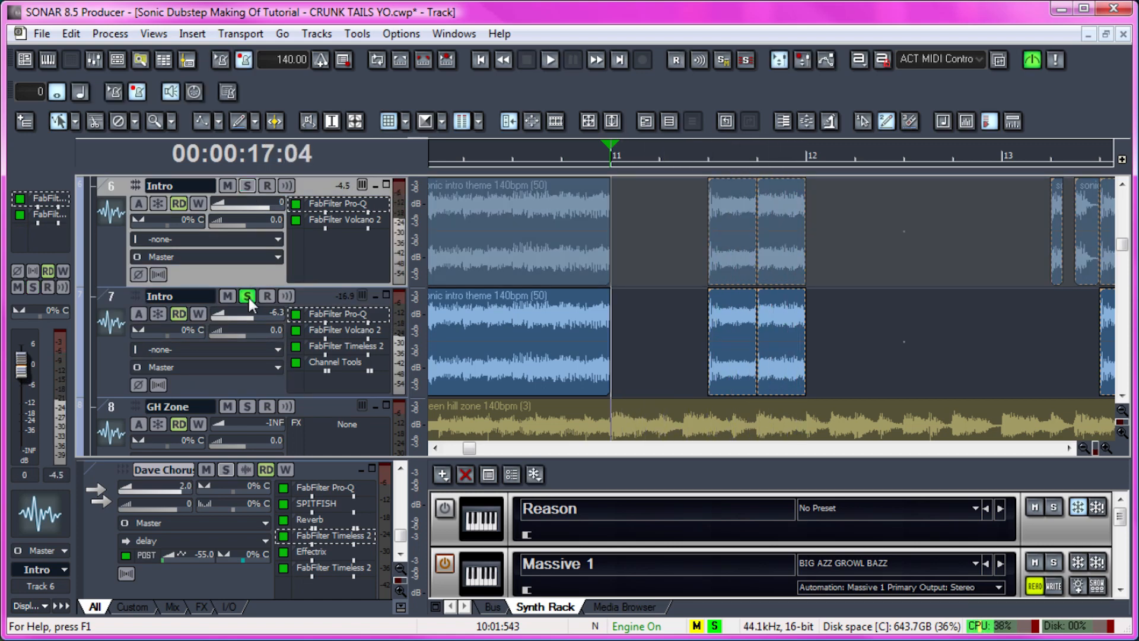
pyautogui.click(247, 297)
# - Play the Intro tracks from bar 13, stop, and examine track 7's effects, selecting FabFilter Timeless 2
pyautogui.moveTo(471, 449); pyautogui.dragTo(470, 450)
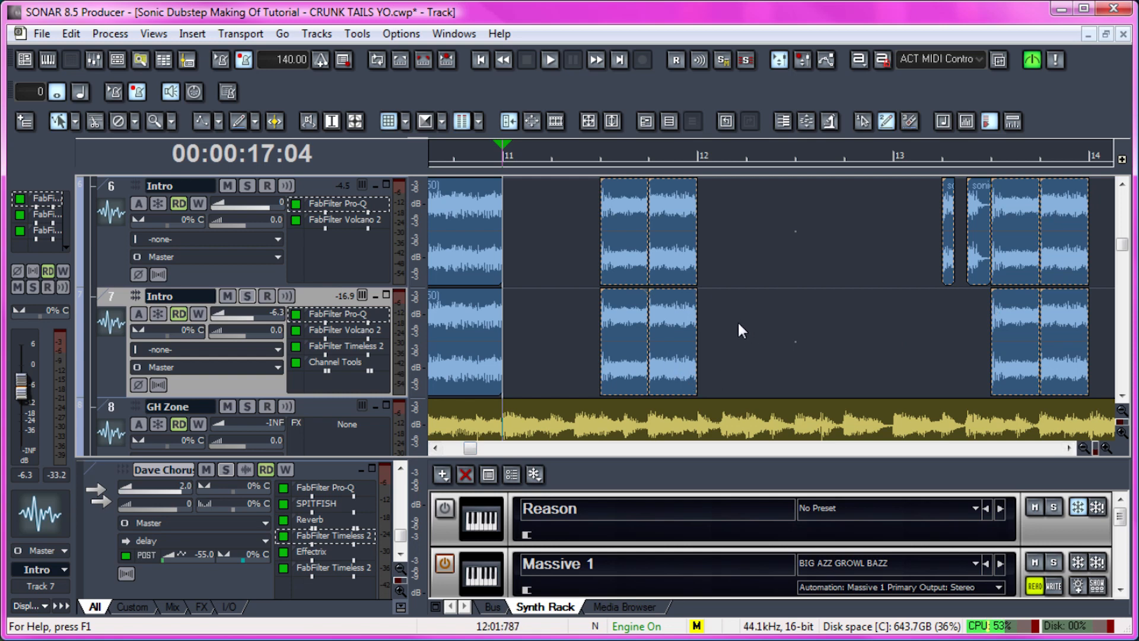
pyautogui.click(911, 317)
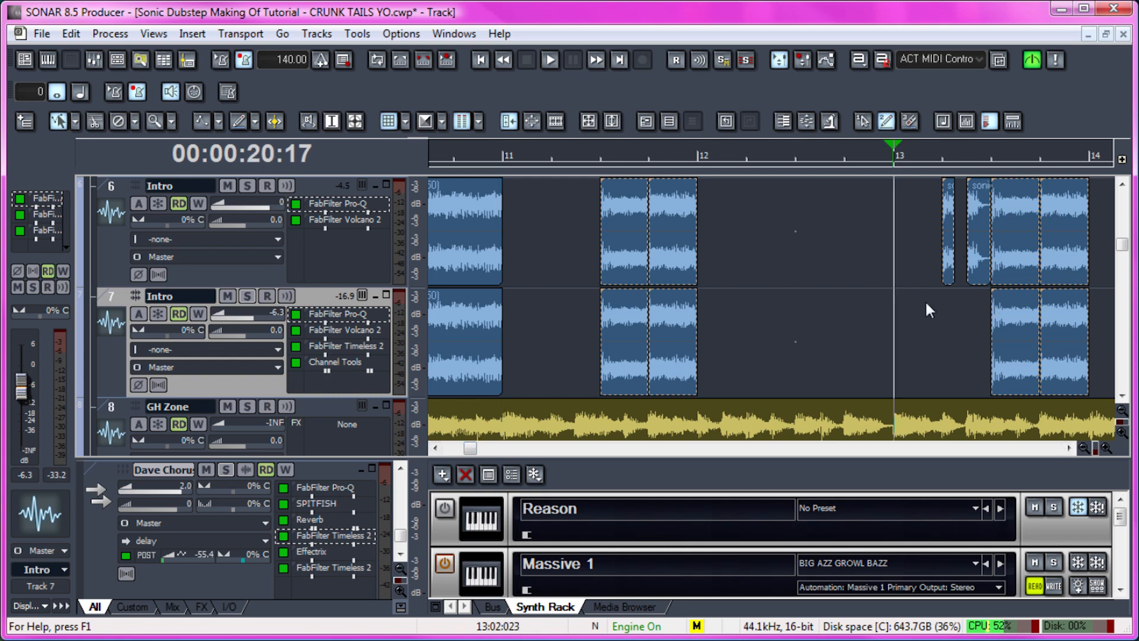
pyautogui.press('space')
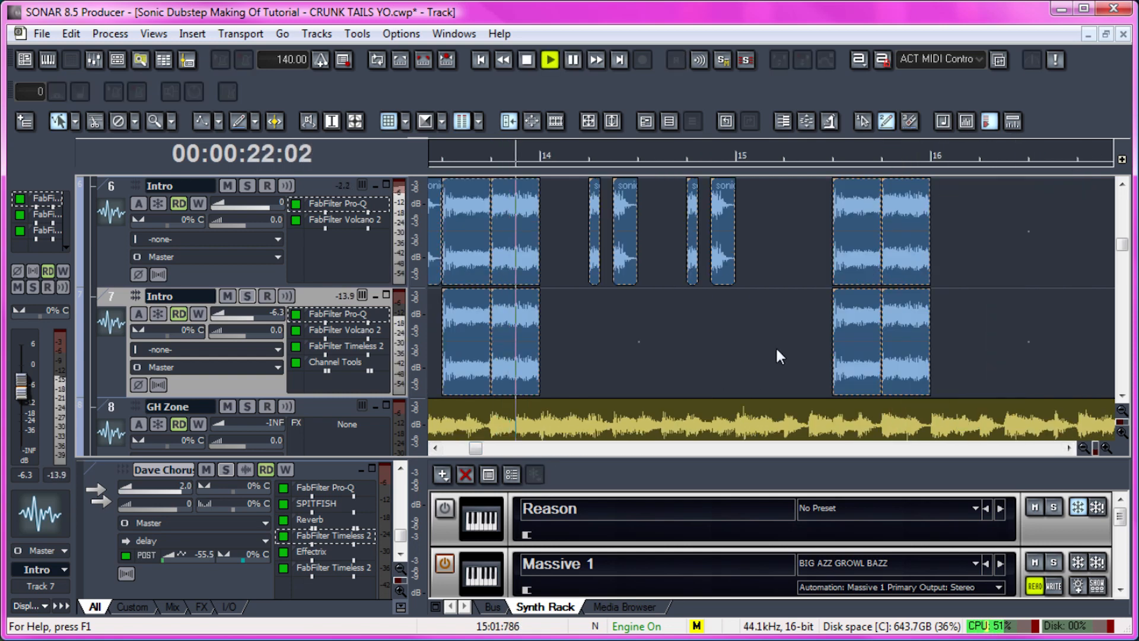
pyautogui.press('space')
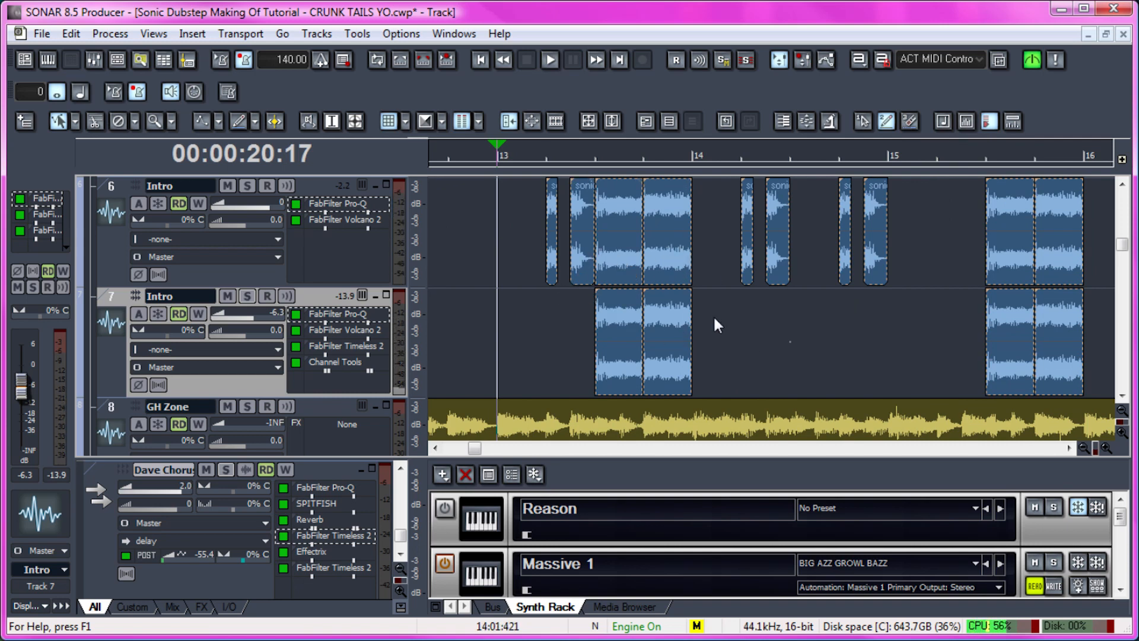
pyautogui.scroll(1, 715, 320)
pyautogui.scroll(-2, 336, 220)
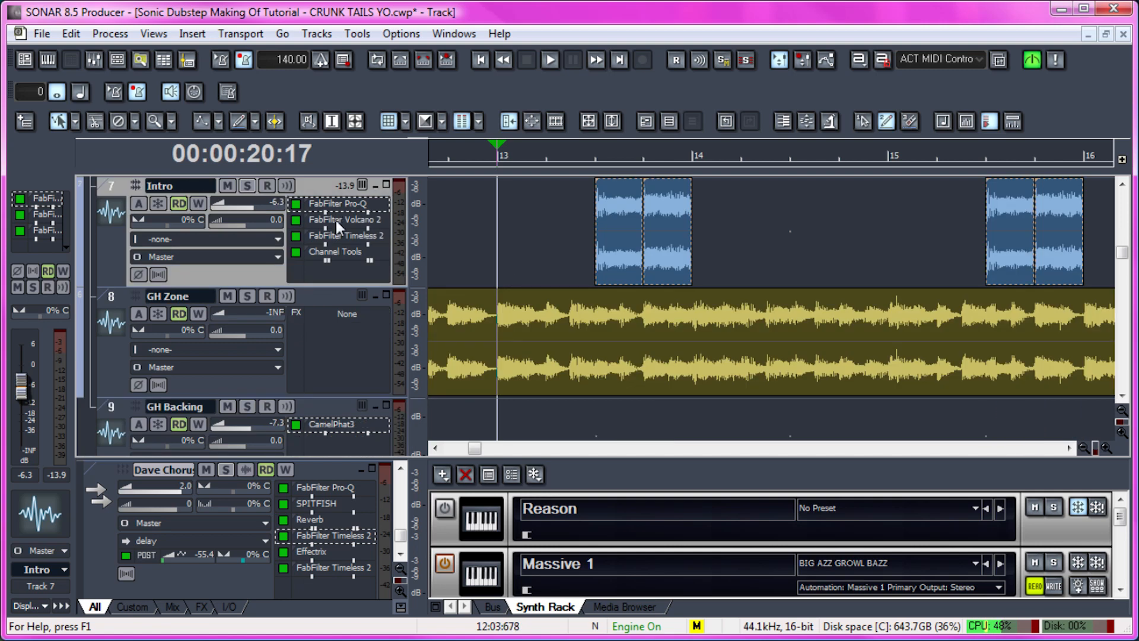
pyautogui.scroll(1, 346, 328)
pyautogui.click(349, 346)
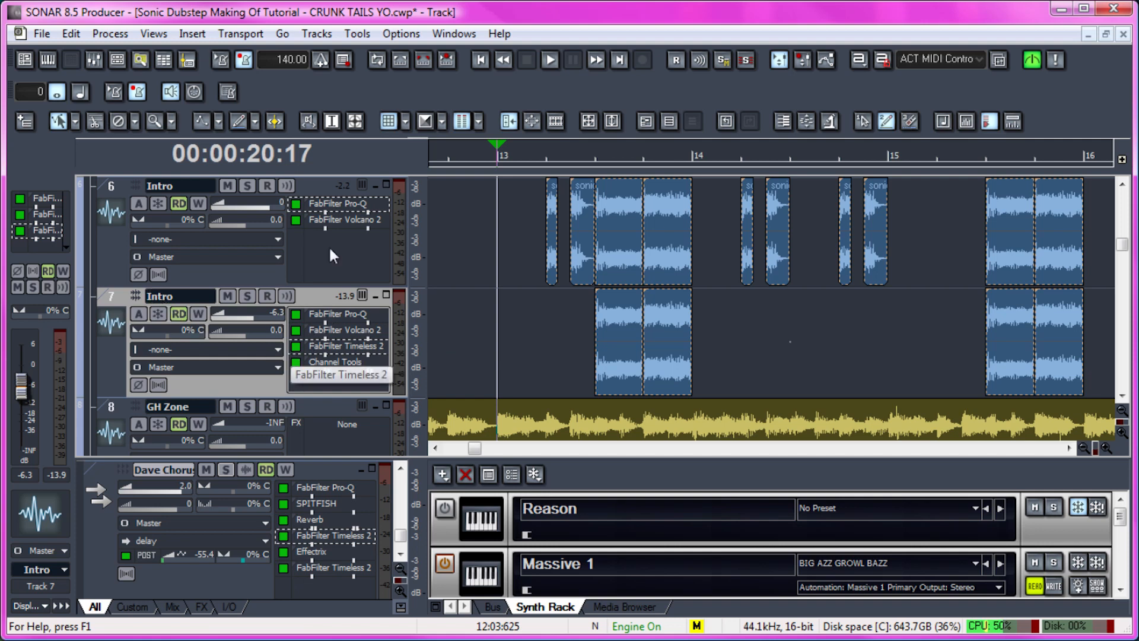
# - Open the FabFilter Pro-Q on Intro track 6, reposition its window, and watch its curve during brief playback
pyautogui.doubleClick(354, 204)
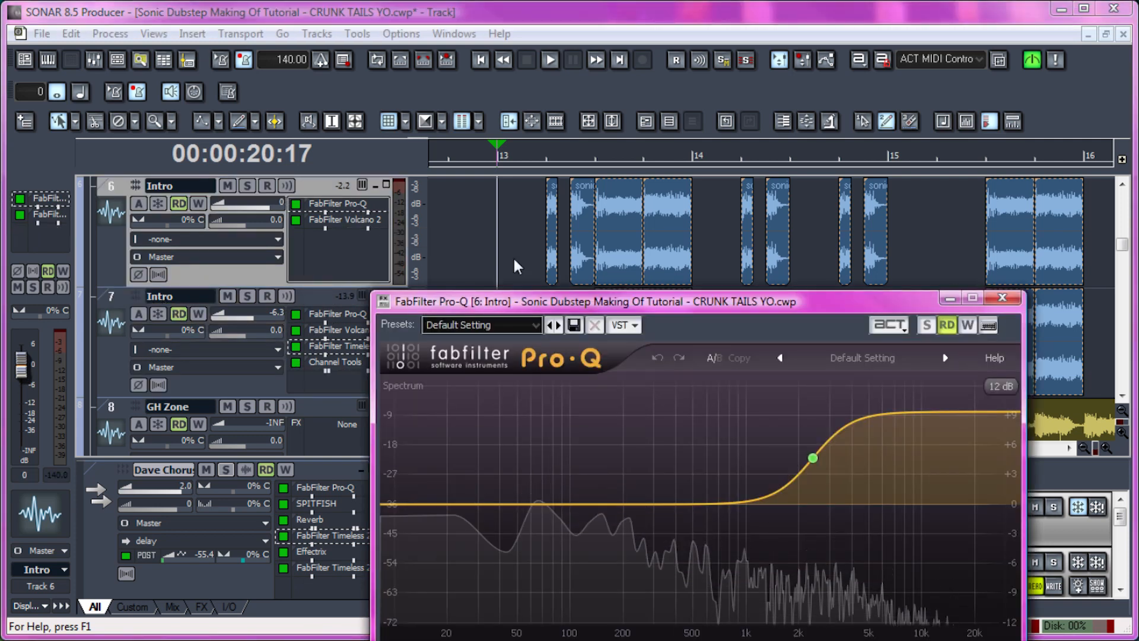
pyautogui.moveTo(587, 303); pyautogui.dragTo(526, 162)
pyautogui.press('space')
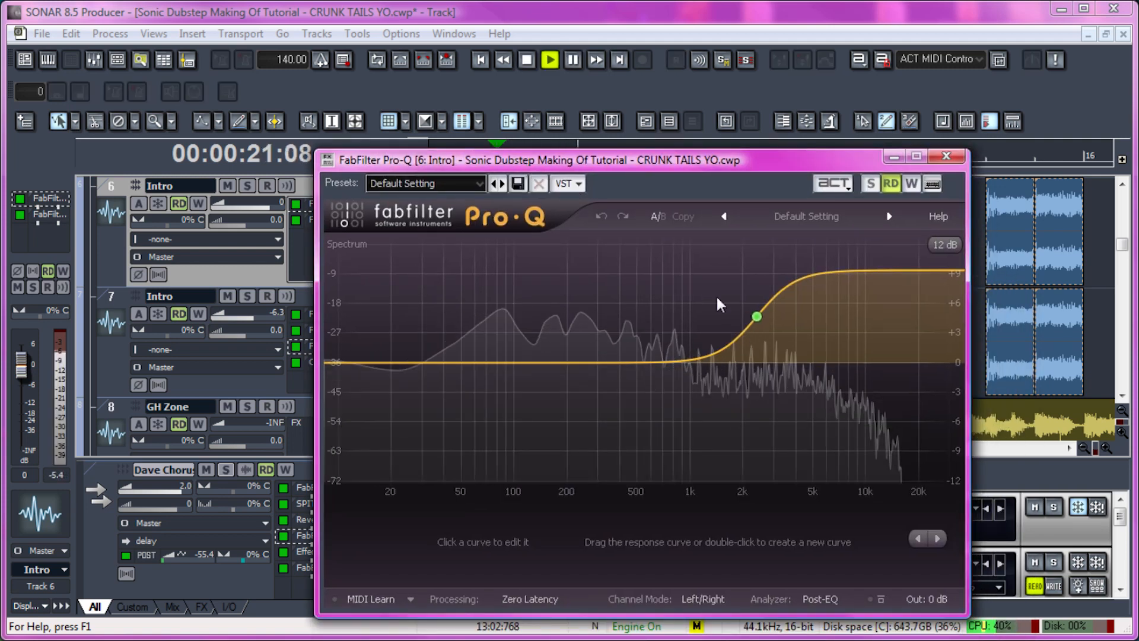
pyautogui.press('space')
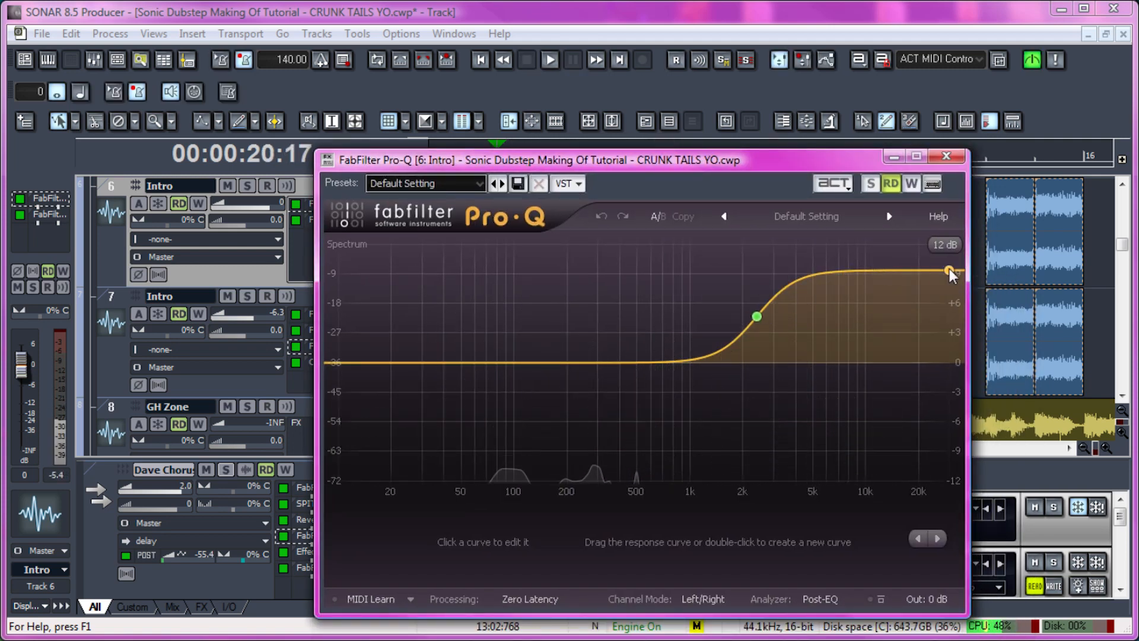
# - Solo Intro track 6, audition it with the Pro-Q bypassed and switched on, stop playback, and close the equalizer
pyautogui.click(246, 186)
pyautogui.press('space')
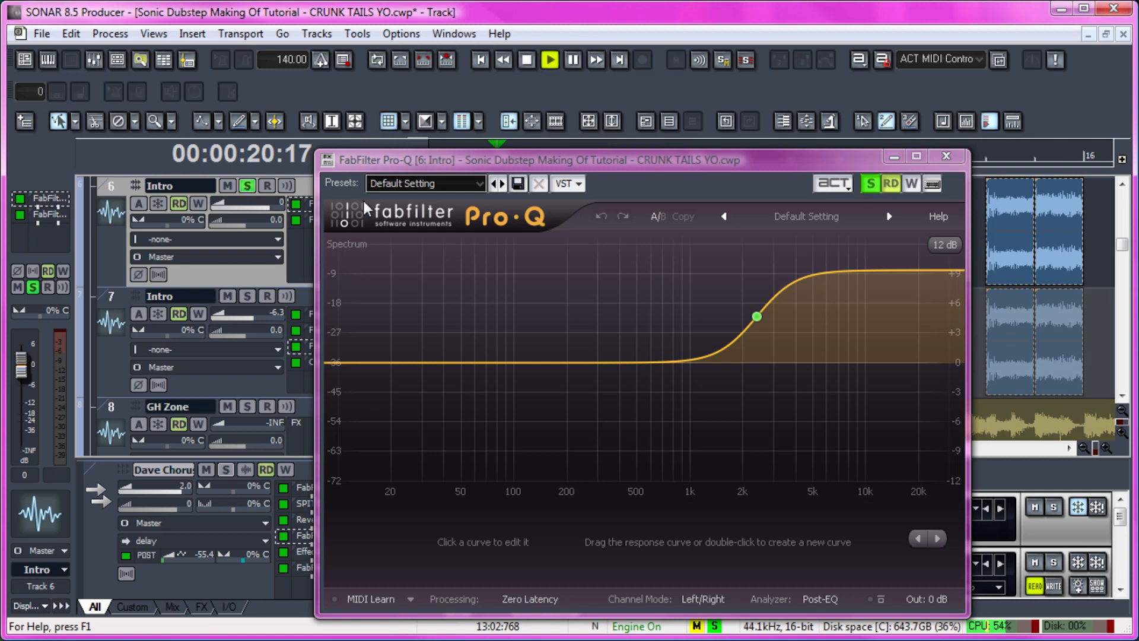
pyautogui.click(296, 204)
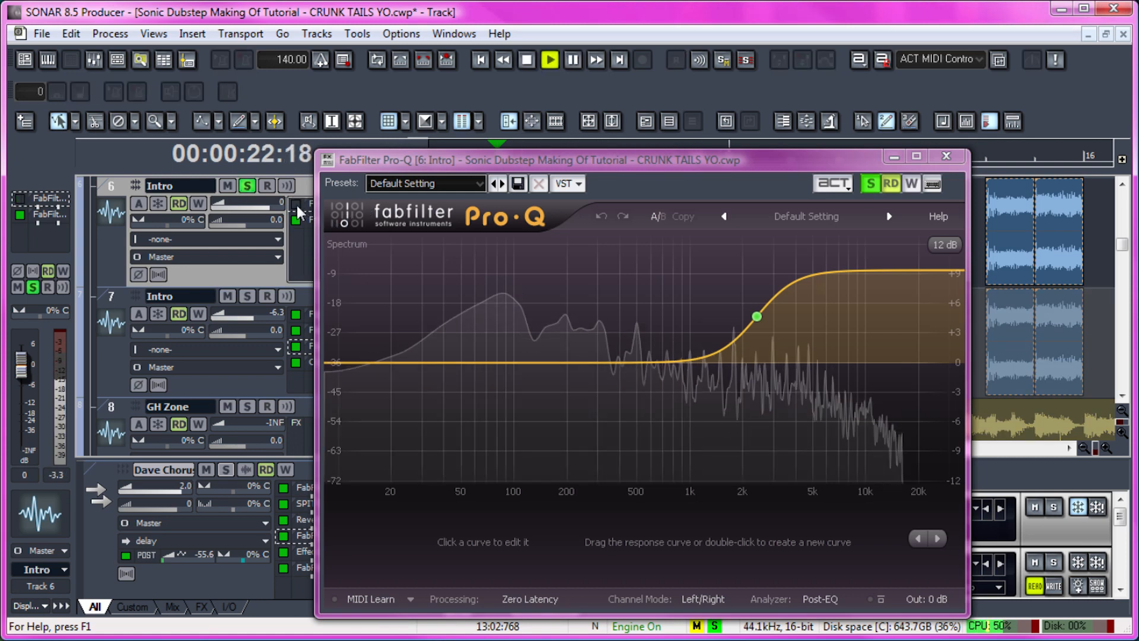
pyautogui.click(295, 204)
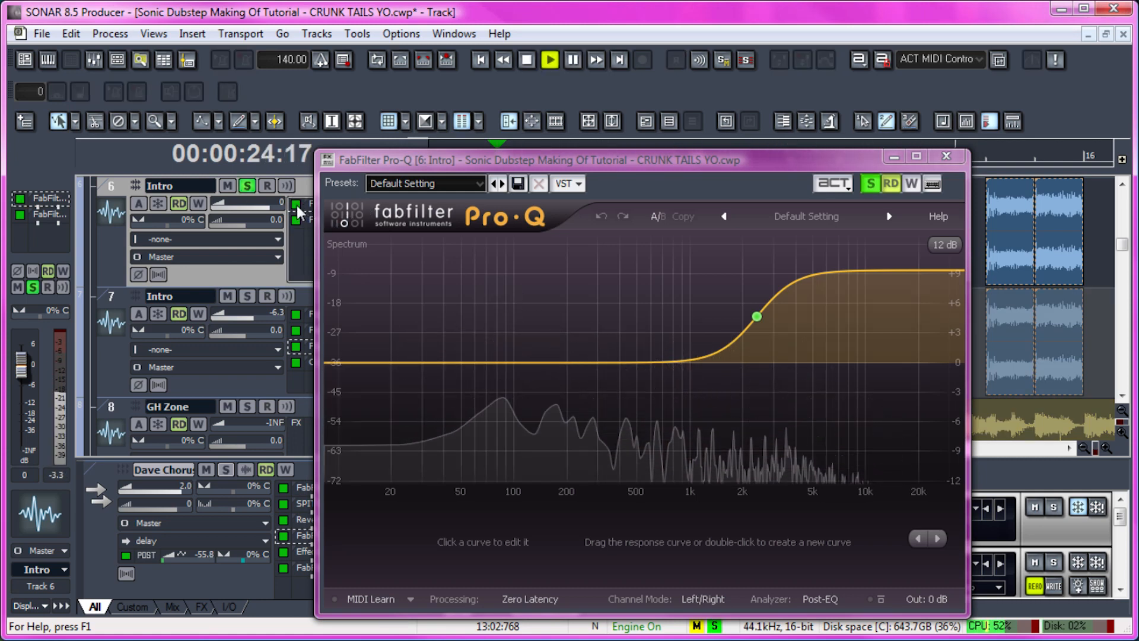
pyautogui.press('space')
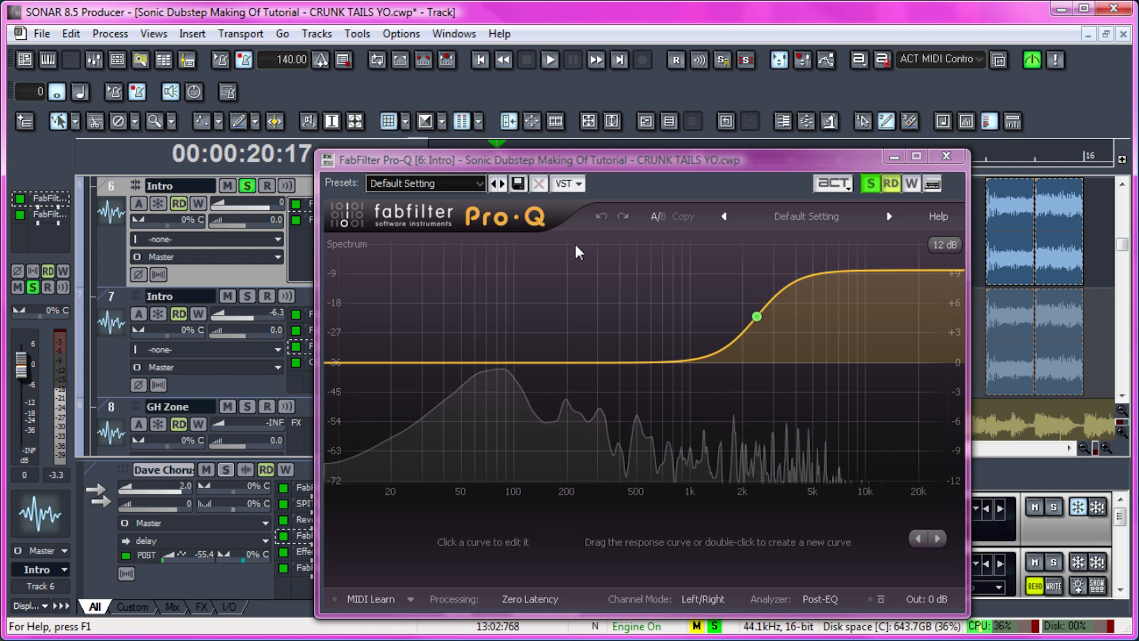
pyautogui.press('space')
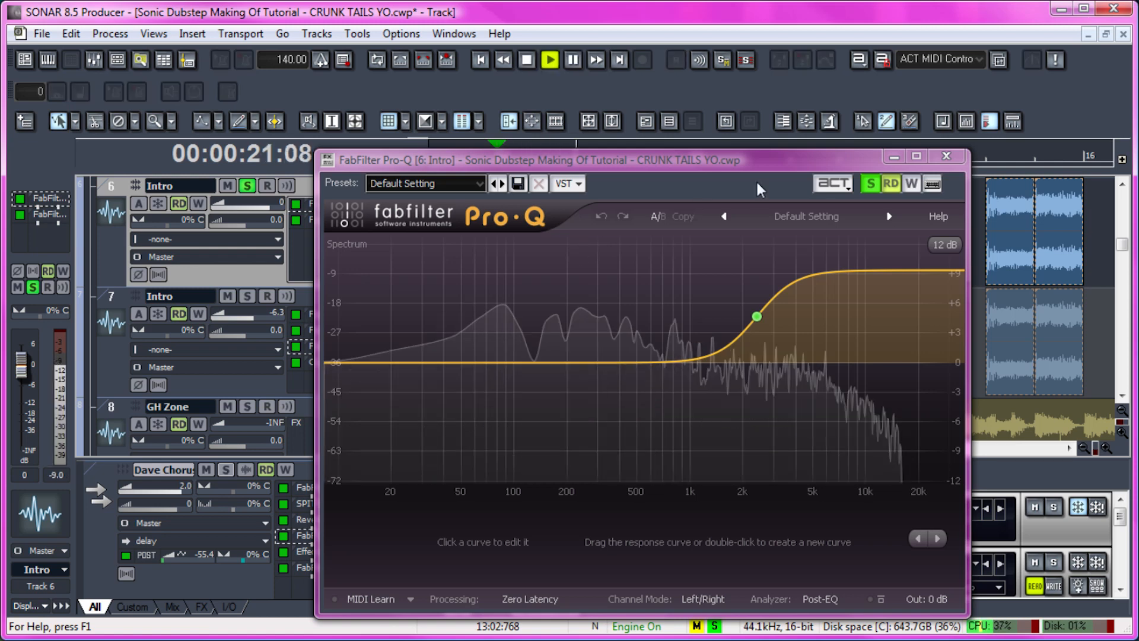
pyautogui.press('space')
pyautogui.click(946, 156)
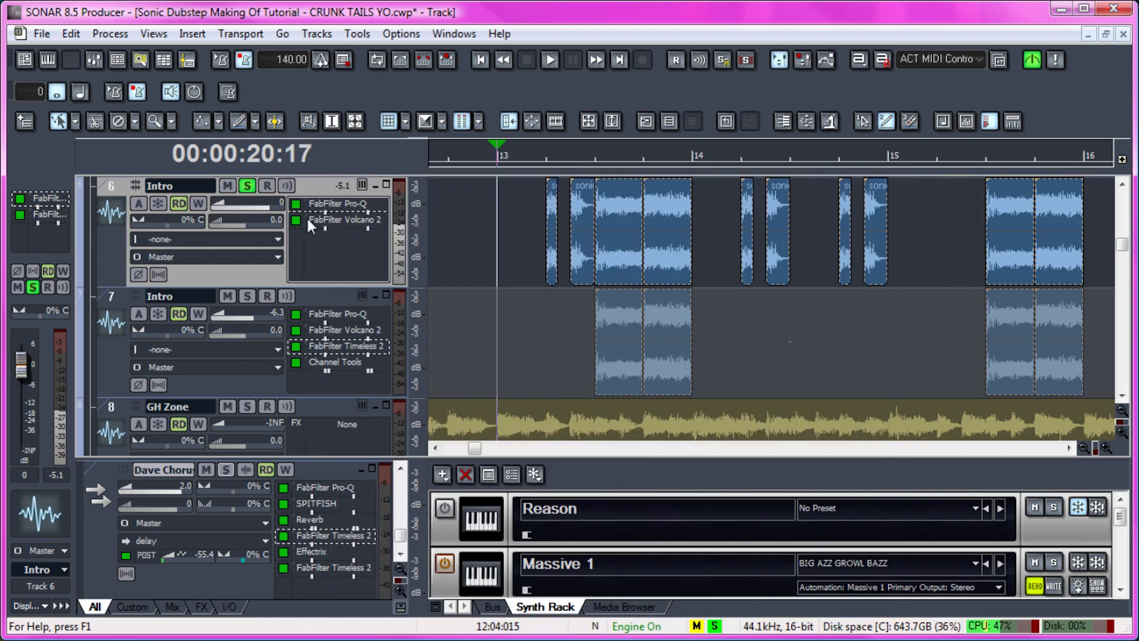
# - View the FabFilter Volcano 2 settings on Intro track 6, close them, play the soloed track briefly, and clear its solo
pyautogui.doubleClick(340, 221)
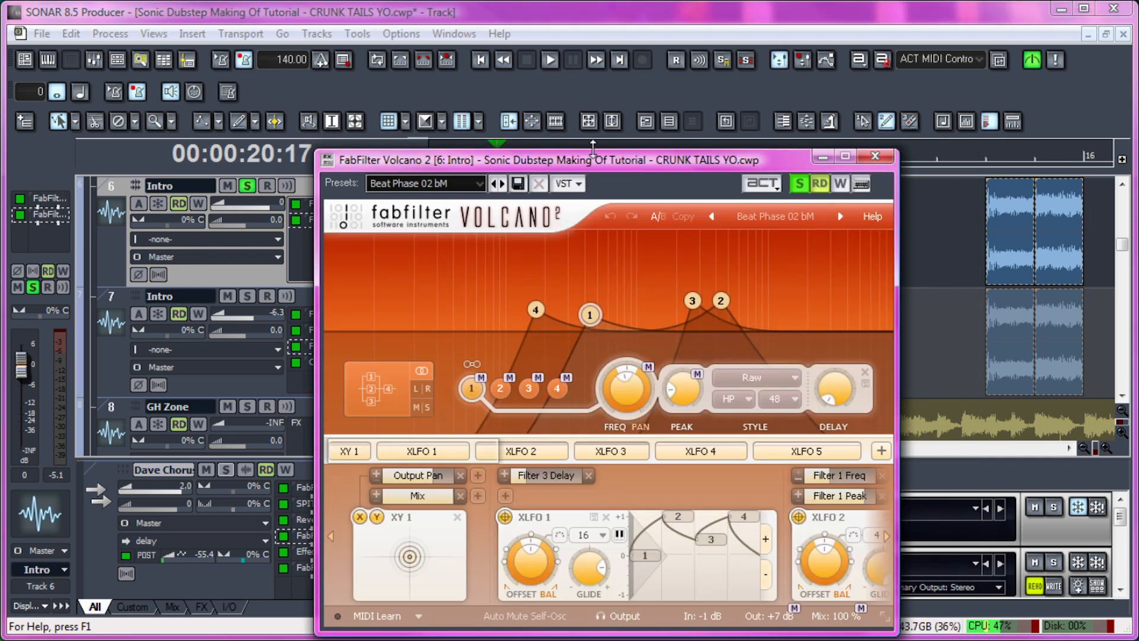
pyautogui.click(885, 158)
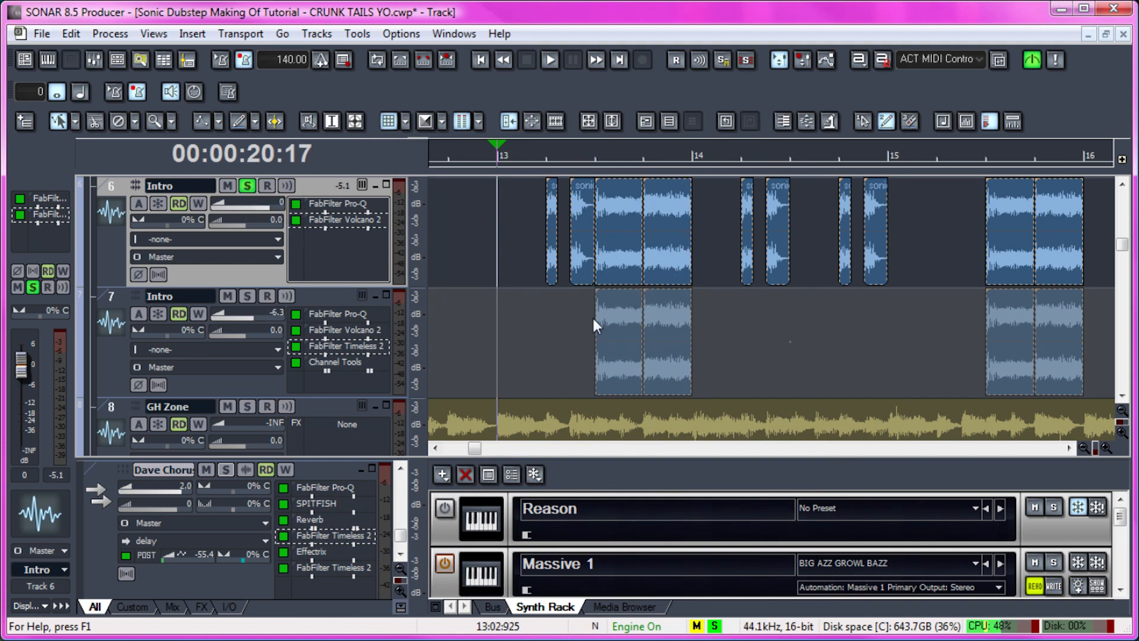
pyautogui.press('space')
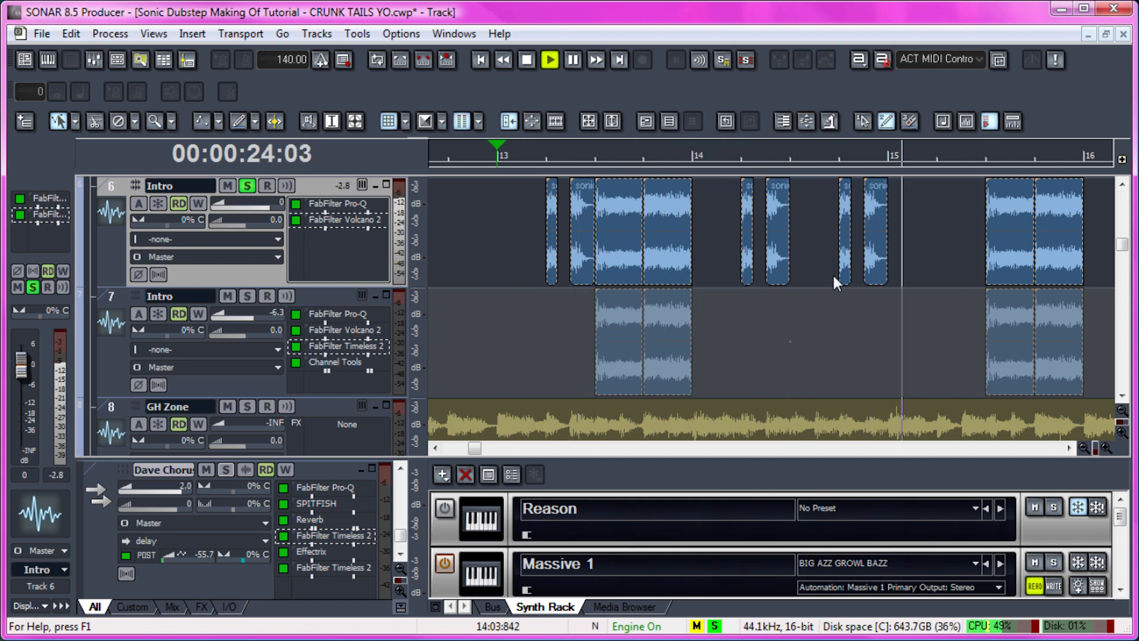
pyautogui.press('space')
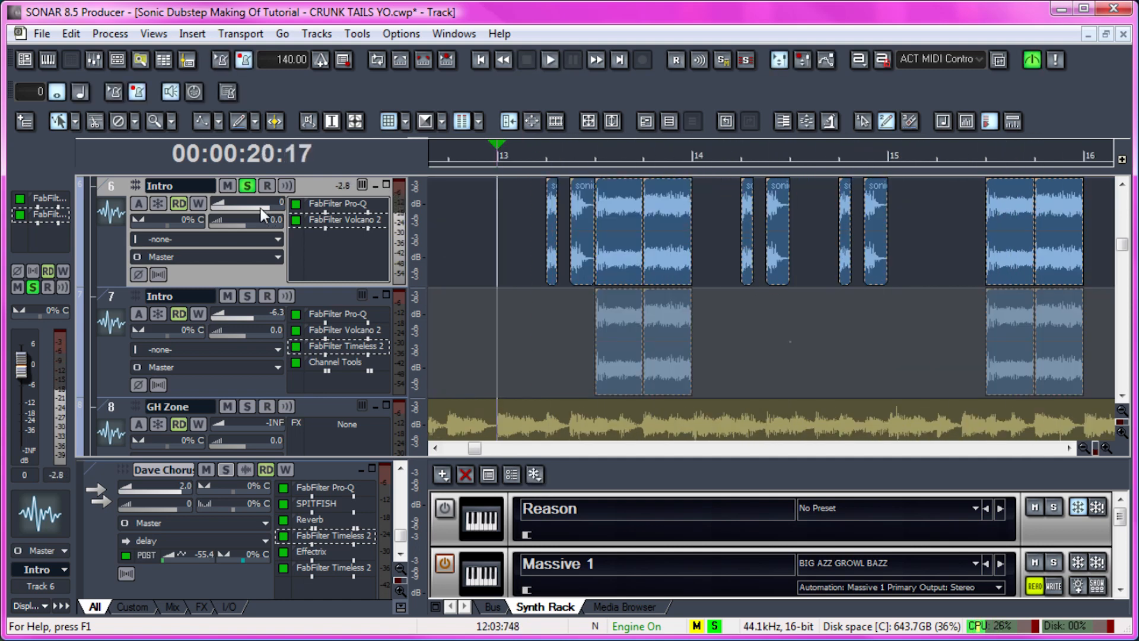
pyautogui.click(247, 186)
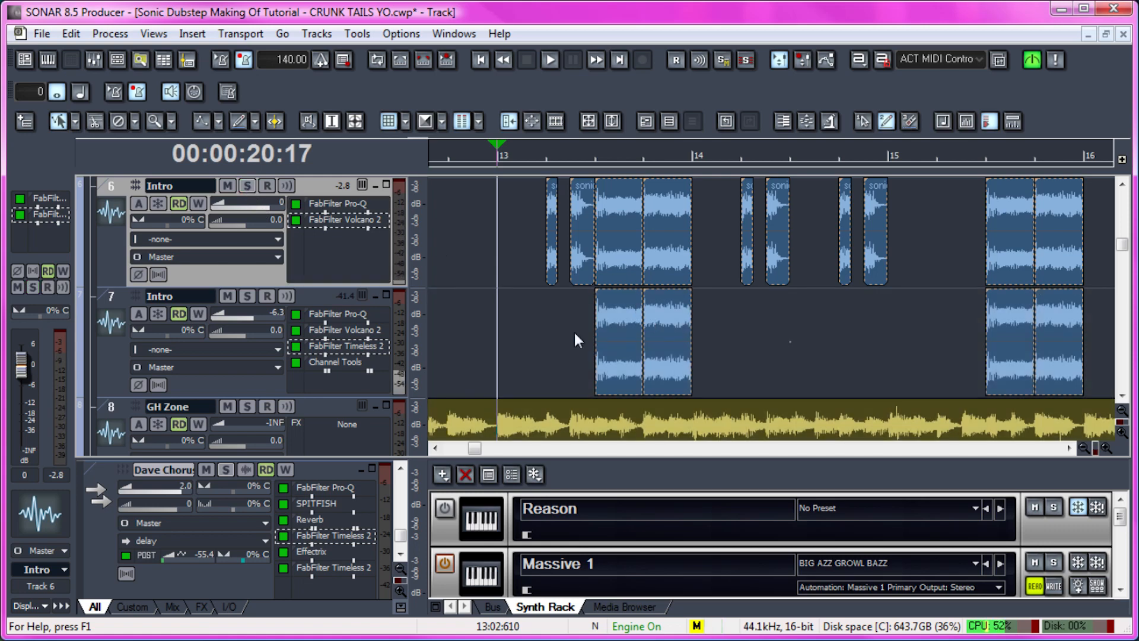
# - Place the playhead at bar 13 and play the full mix briefly with no track soloed
pyautogui.click(780, 322)
pyautogui.scroll(-2, 780, 321)
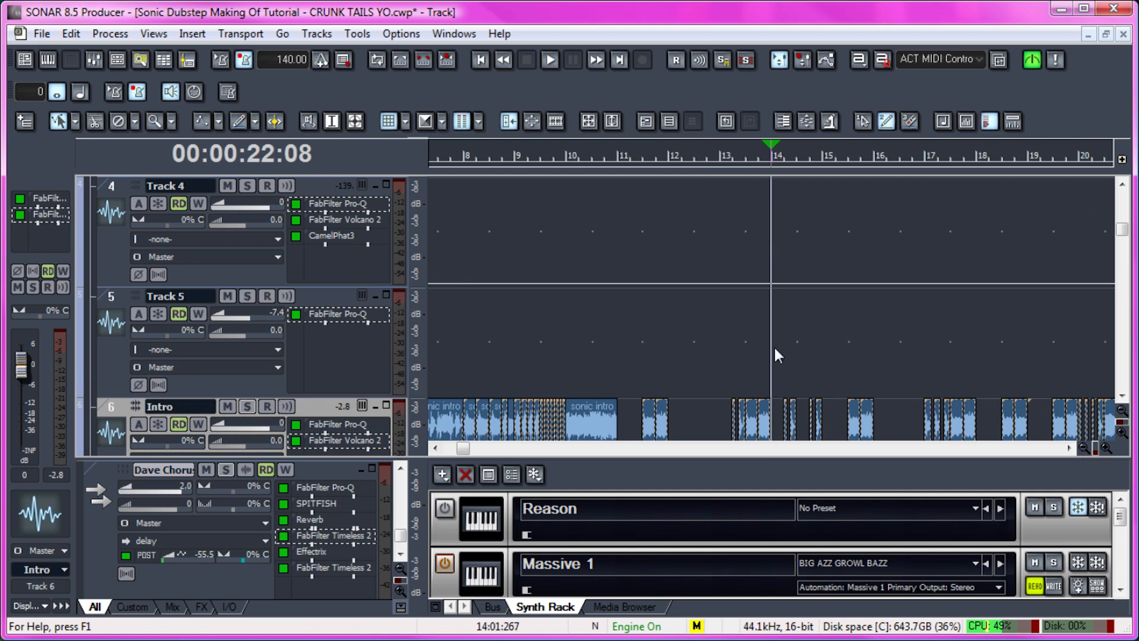
pyautogui.click(727, 354)
pyautogui.press('space')
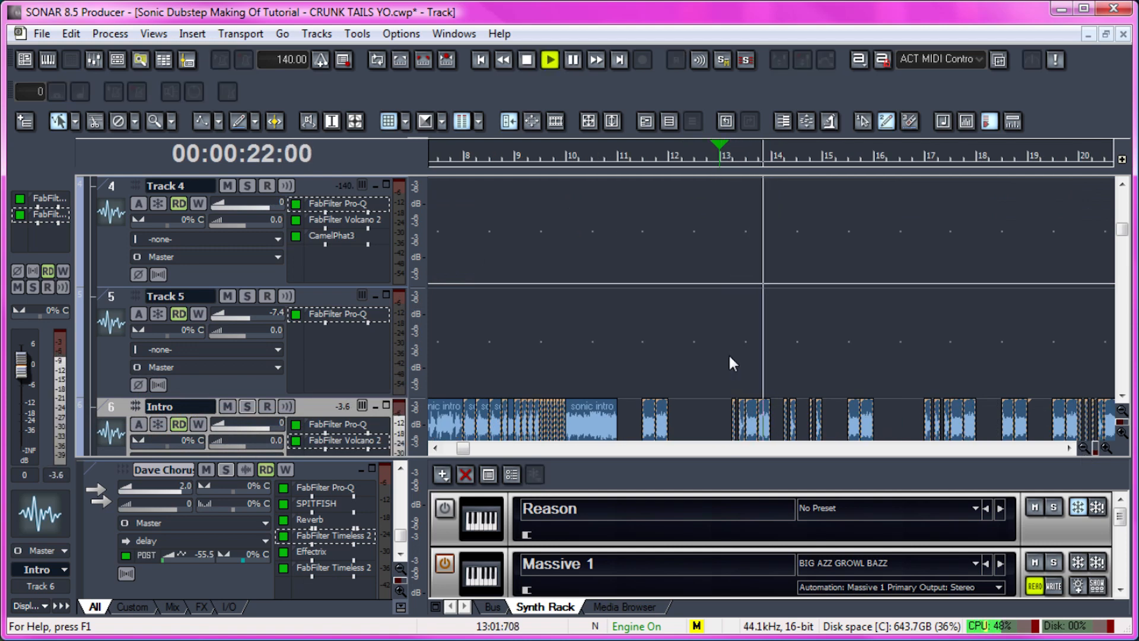
pyautogui.press('space')
# - Solo the Reason folder, audition it briefly from bar 13, stop playback, and clear the solo
pyautogui.scroll(-6, 729, 355)
pyautogui.scroll(1, 729, 356)
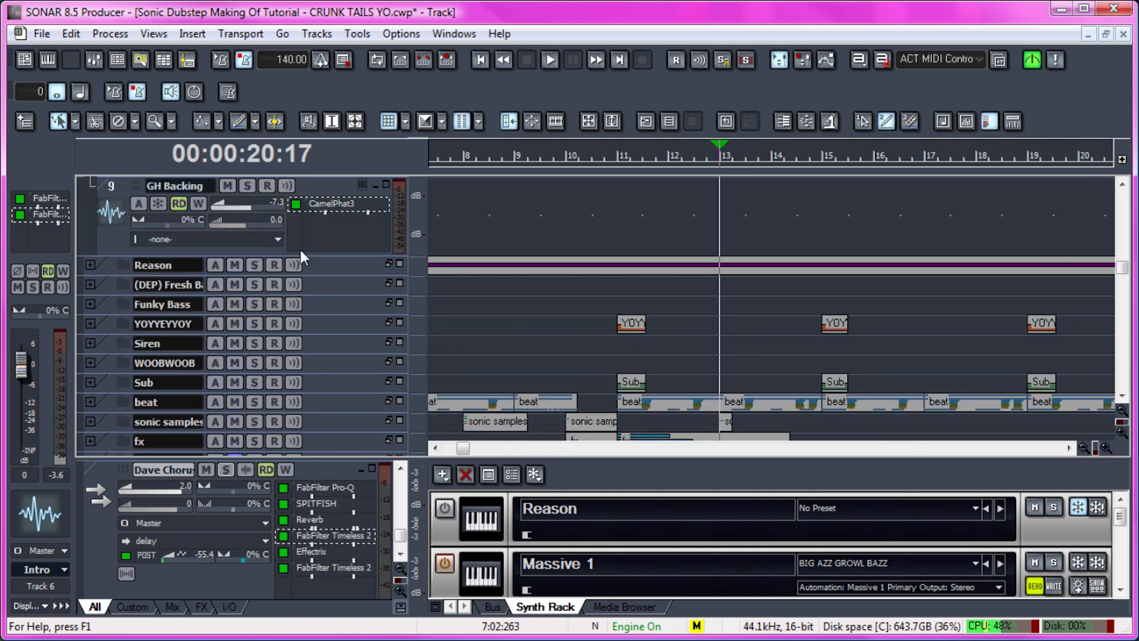
pyautogui.click(255, 267)
pyautogui.press('space')
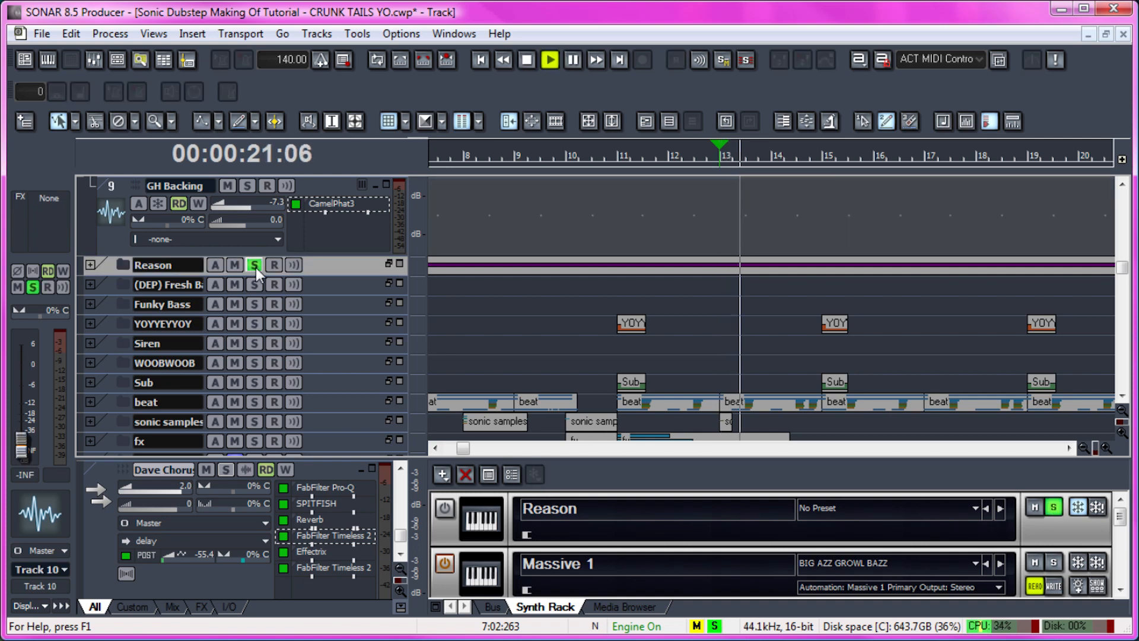
pyautogui.press('space')
pyautogui.click(255, 267)
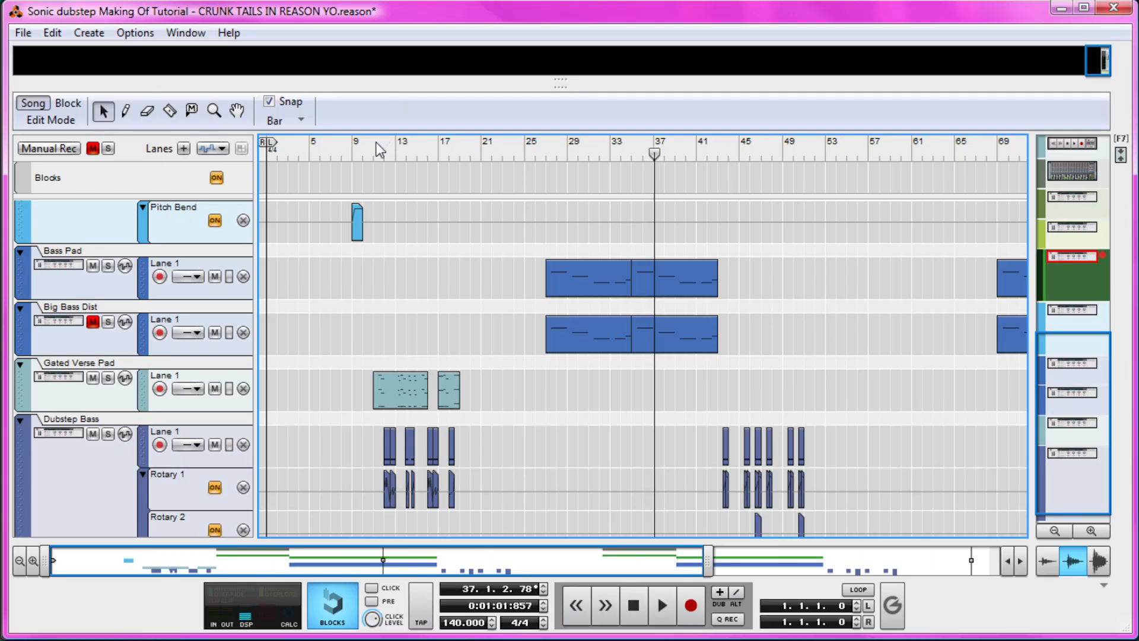
# - Switch to Reason, solo the Gated Verse Pad, and audition it with the timeline framed around bars 11 to 23
pyautogui.click(379, 150)
pyautogui.press('space')
pyautogui.click(109, 378)
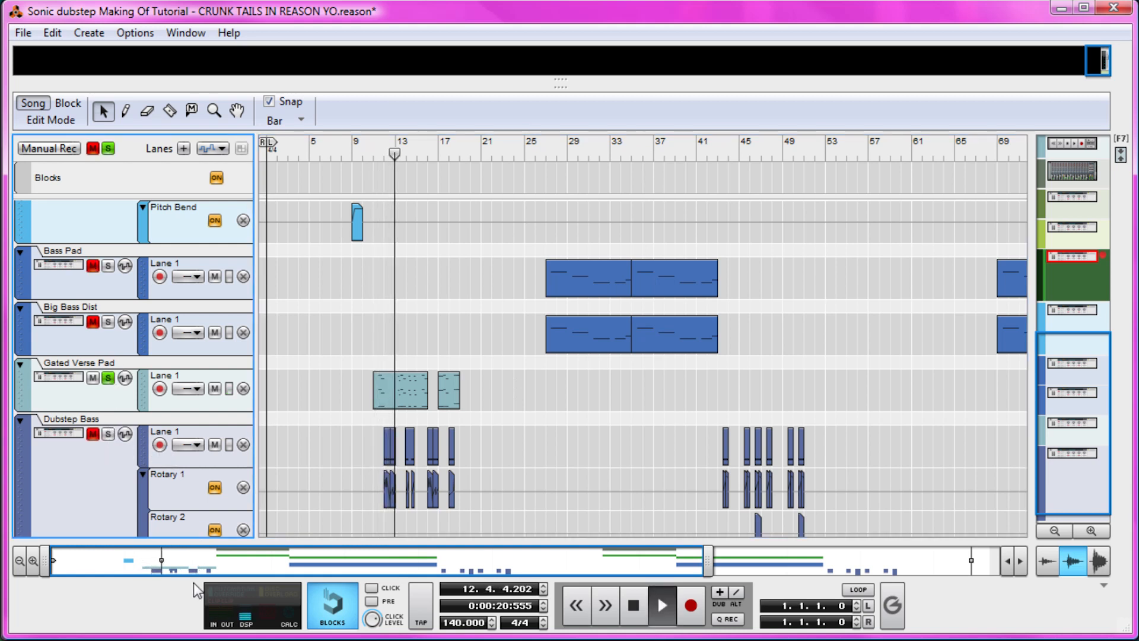
pyautogui.moveTo(707, 561); pyautogui.dragTo(307, 567)
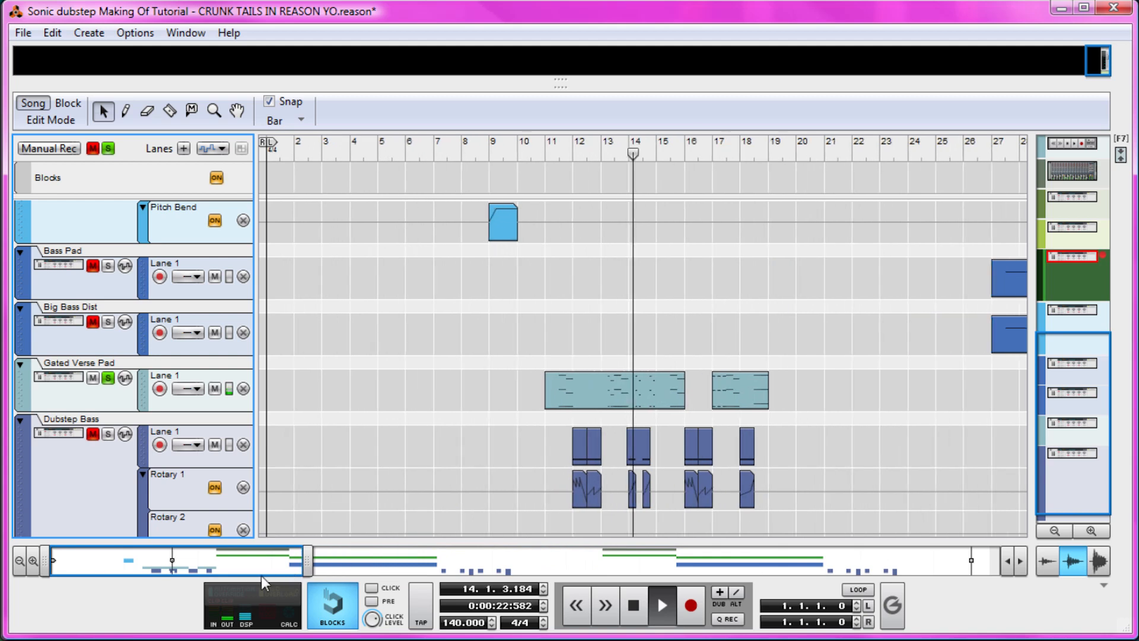
pyautogui.moveTo(180, 570); pyautogui.dragTo(268, 574)
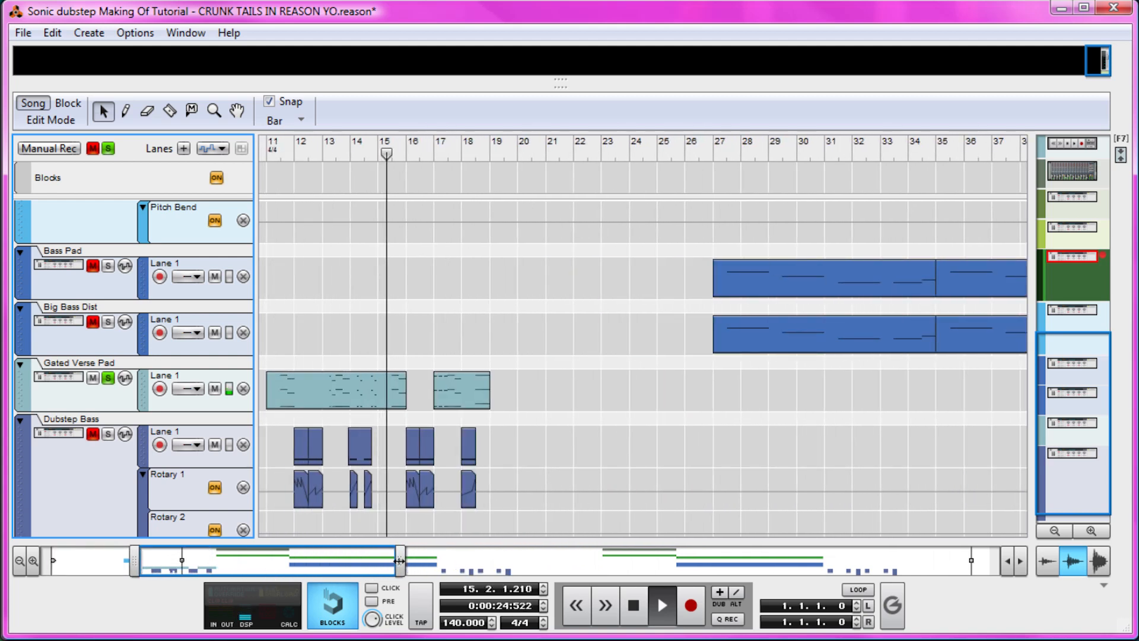
pyautogui.moveTo(399, 560); pyautogui.dragTo(261, 562)
pyautogui.press('space')
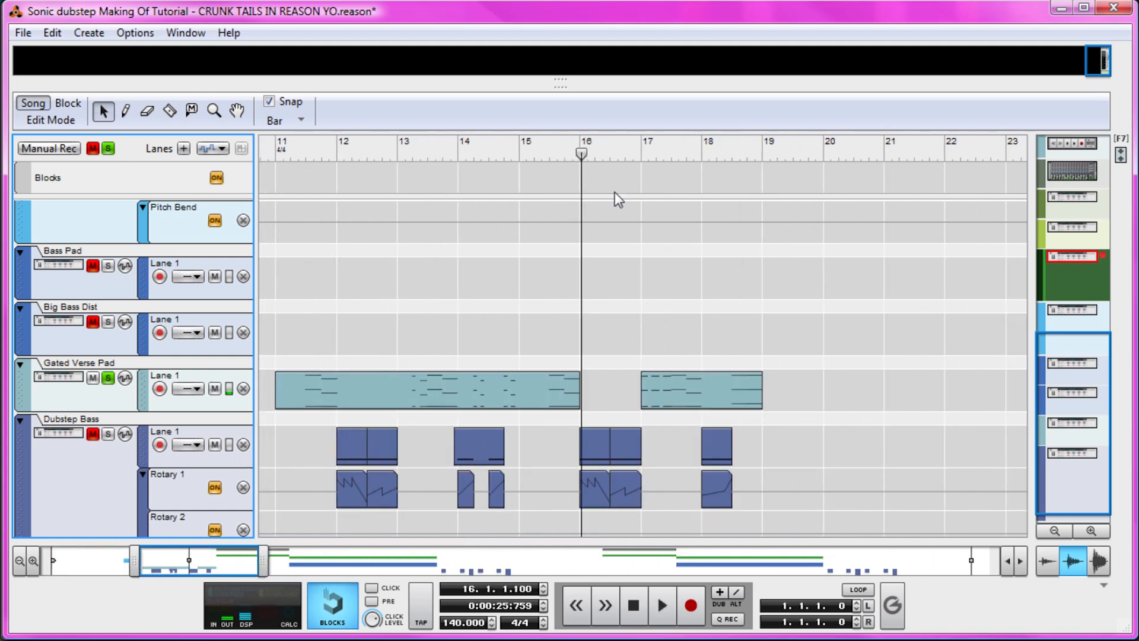
# - Show the Gated Verse Pad's rack devices and play from bar 14, comparing the MClass Equalizer bypassed and on
pyautogui.click(119, 400)
pyautogui.press('F6')
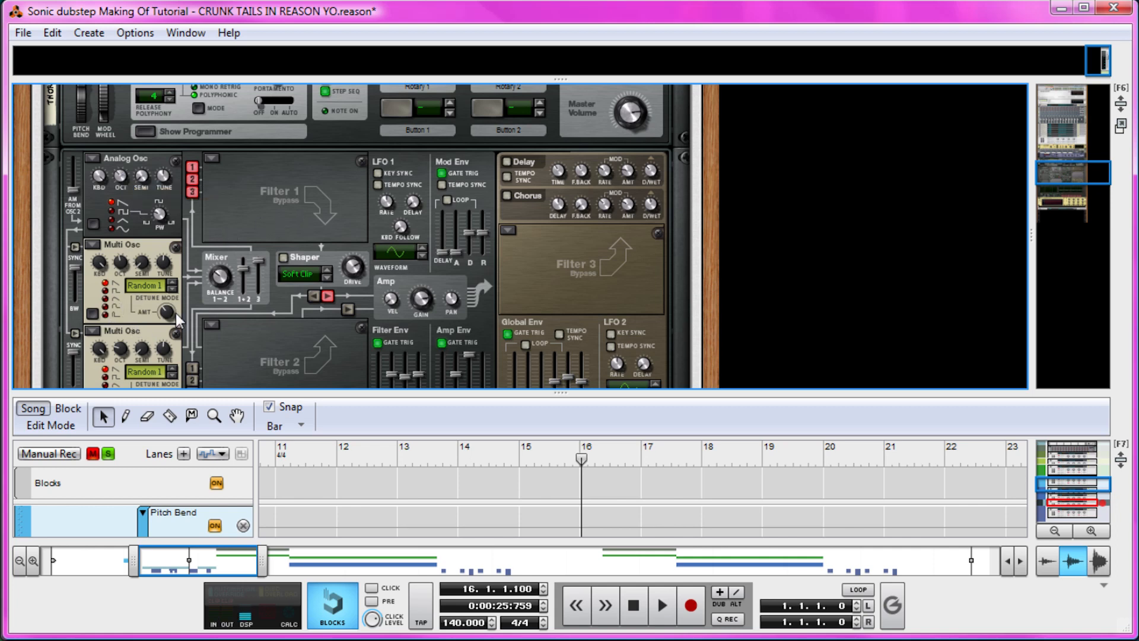
pyautogui.scroll(-8, 141, 315)
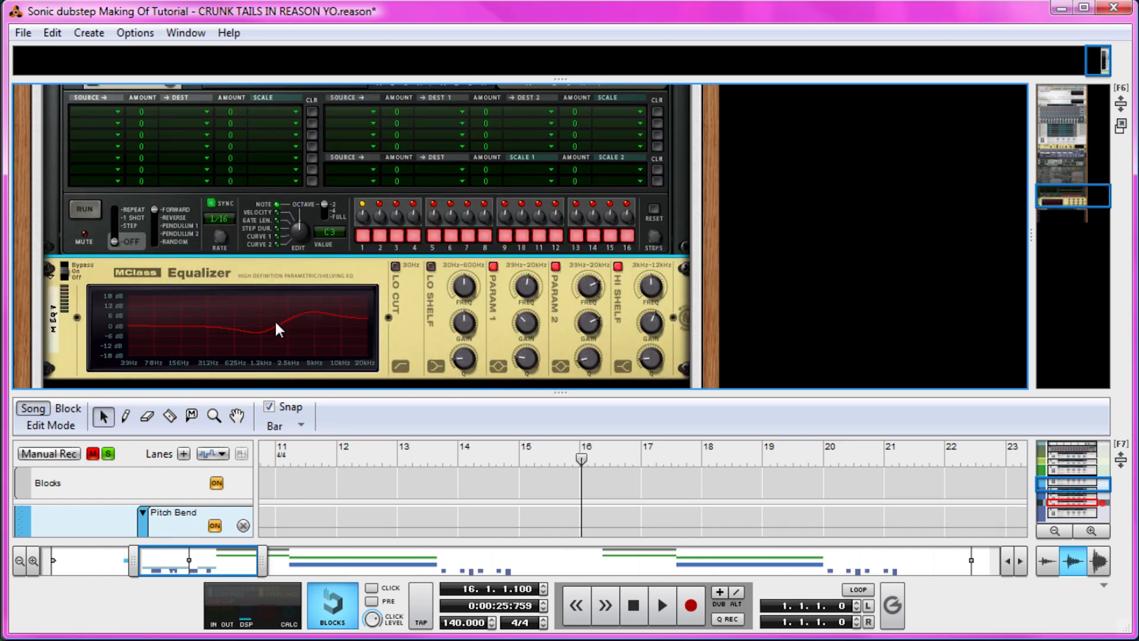
pyautogui.click(452, 457)
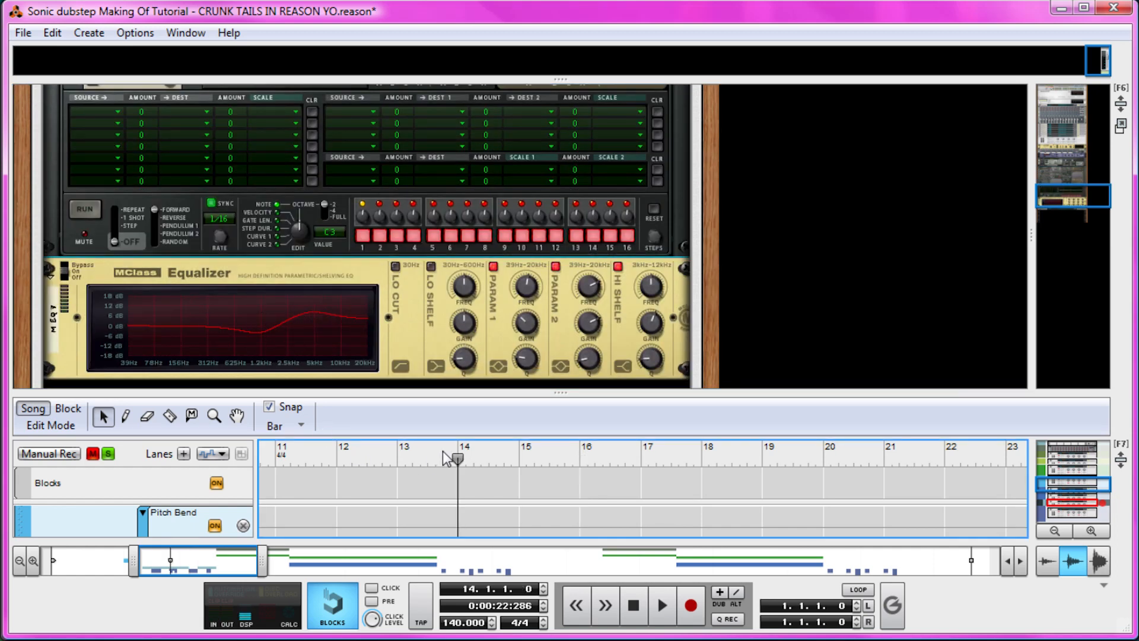
pyautogui.press('space')
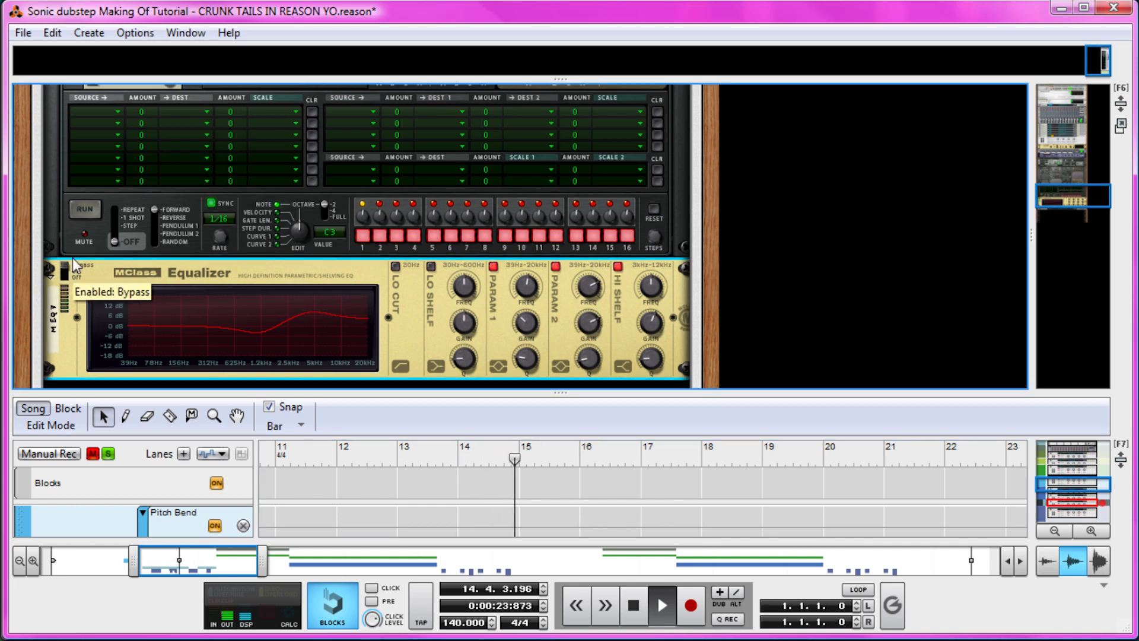
pyautogui.click(71, 268)
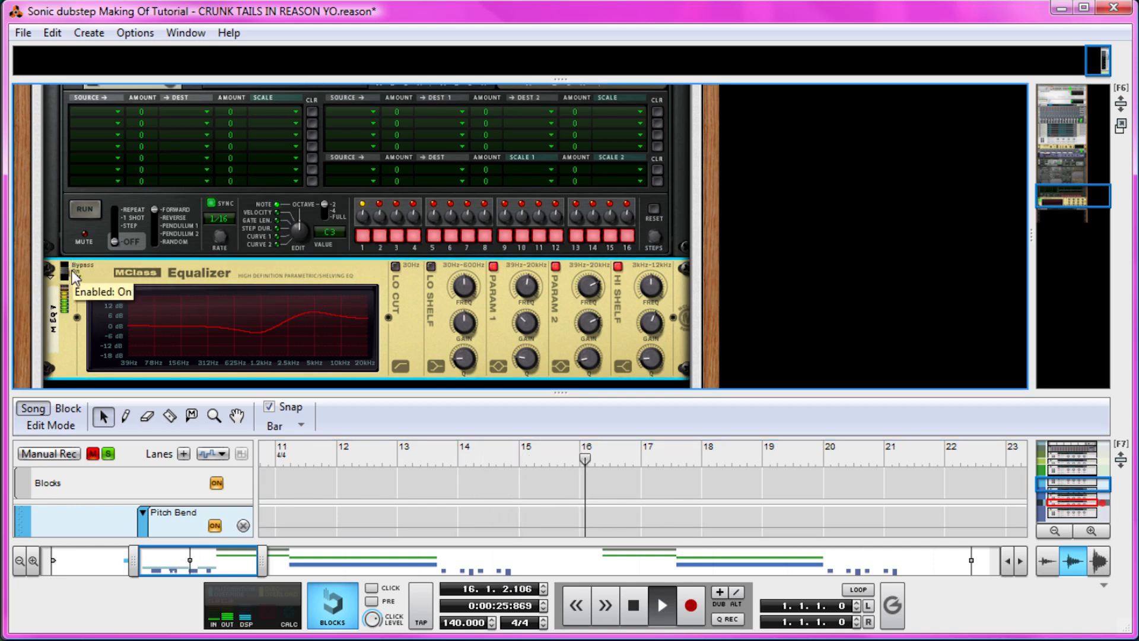
# - Stop playback and examine the stuttered pad combinator's MClass Maximizer, line mixer, RV7000 reverb and Thor synthesizer
pyautogui.scroll(2, 261, 305)
pyautogui.scroll(-4, 266, 302)
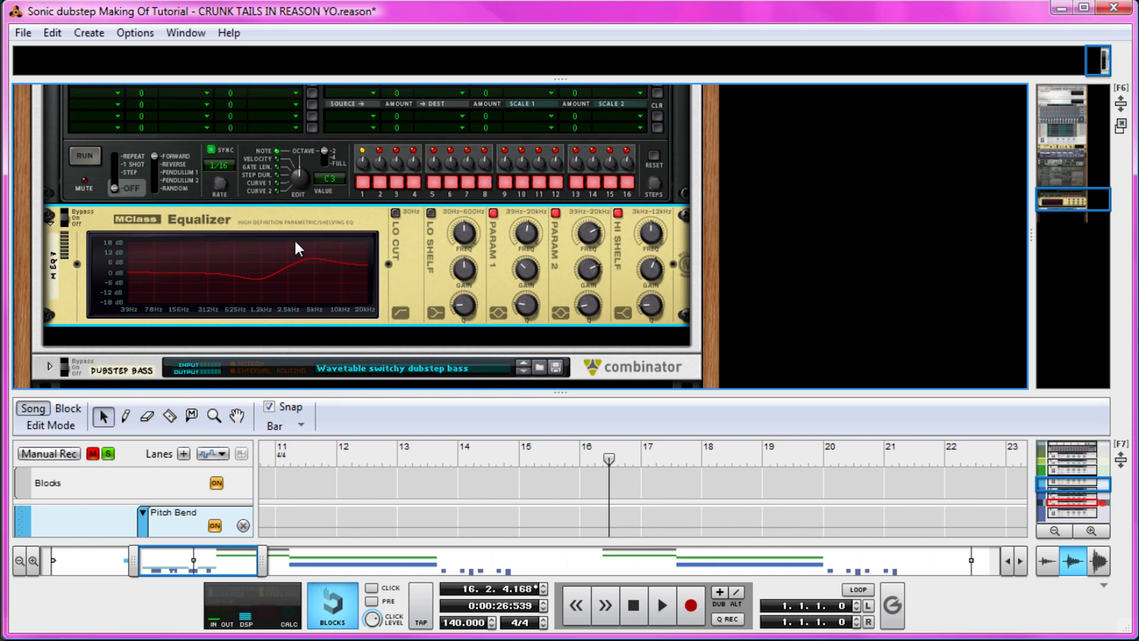
pyautogui.scroll(15, 290, 243)
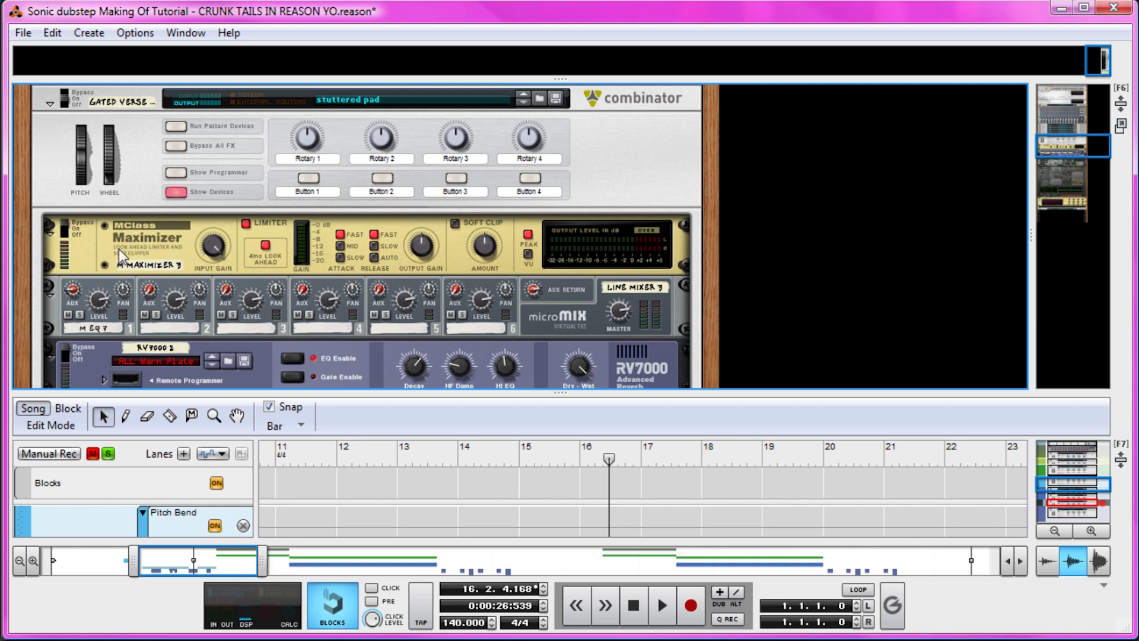
pyautogui.scroll(-4, 133, 307)
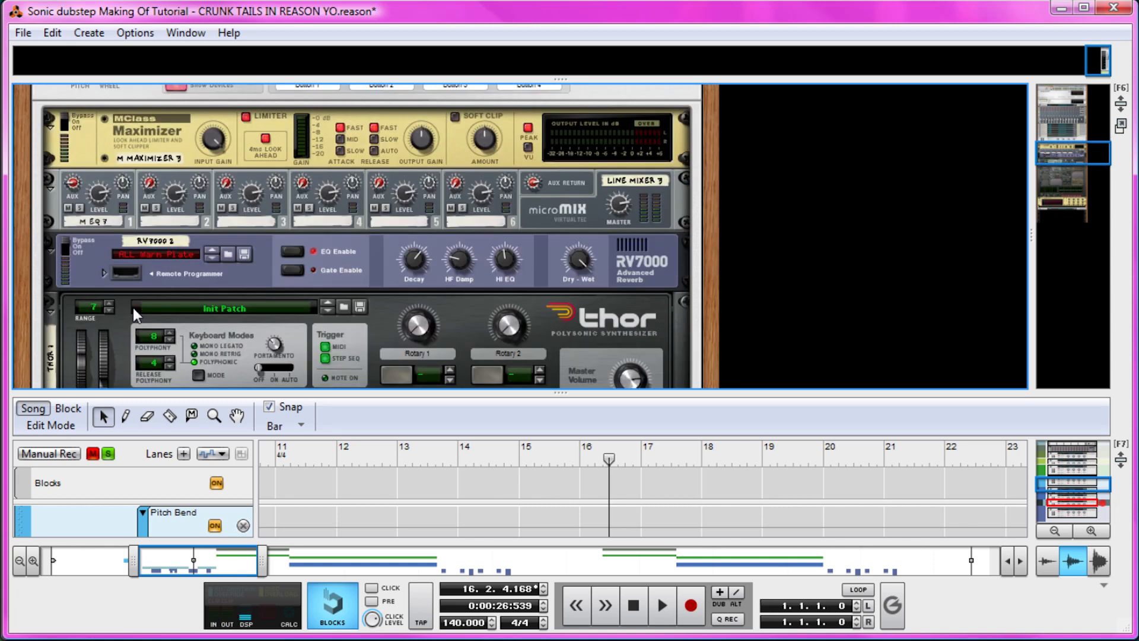
pyautogui.click(81, 276)
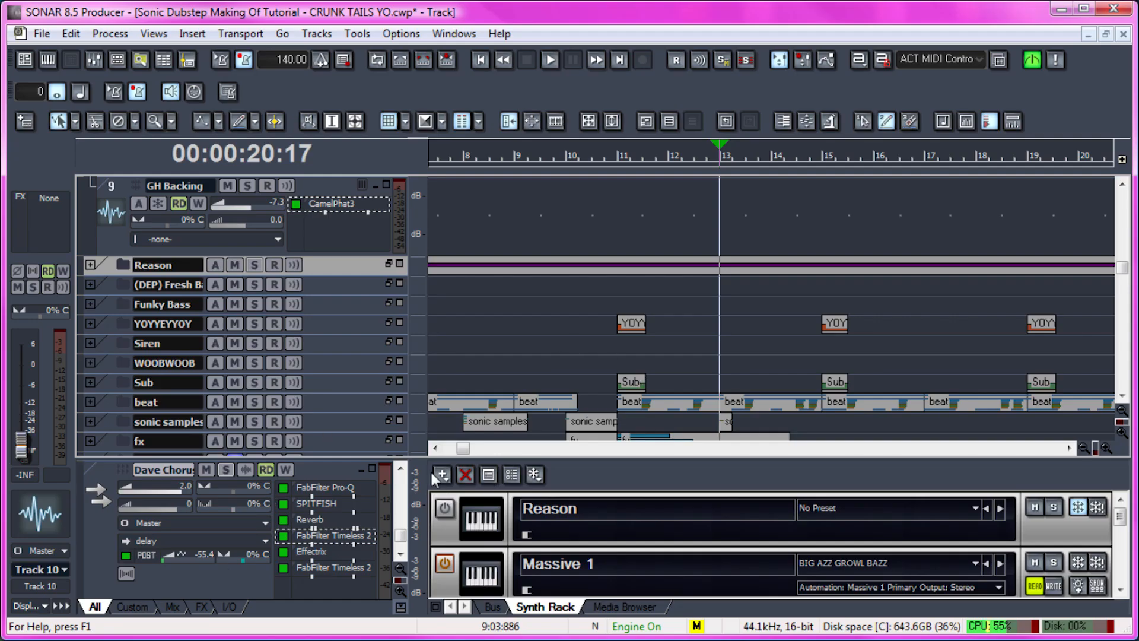
# - Switch to SONAR and start playback from the beginning of Chorus 1 at bar 27
pyautogui.moveTo(460, 447); pyautogui.dragTo(496, 457)
pyautogui.click(461, 364)
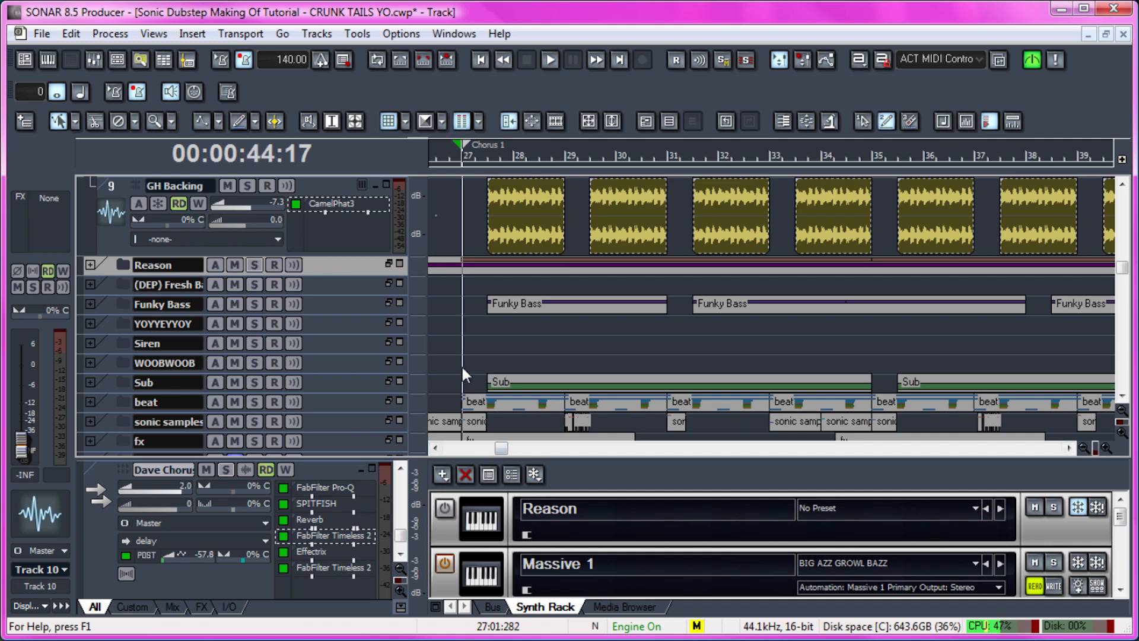
pyautogui.press('space')
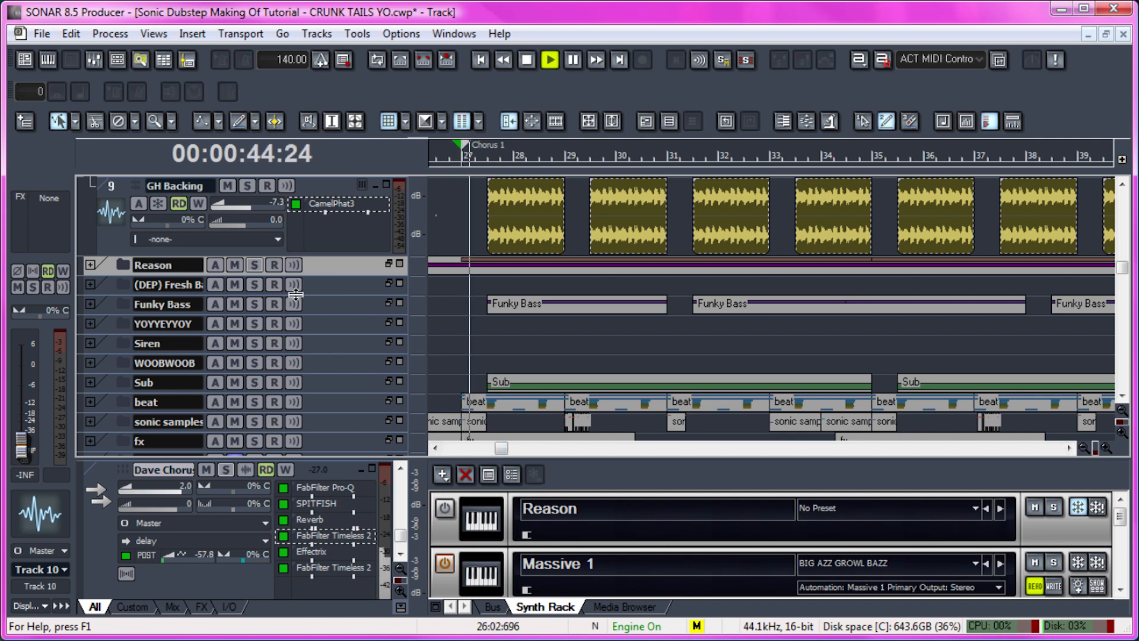
# - Expand the sonic samples folder, look through its sample tracks during playback, and stop playback
pyautogui.scroll(-3, 267, 326)
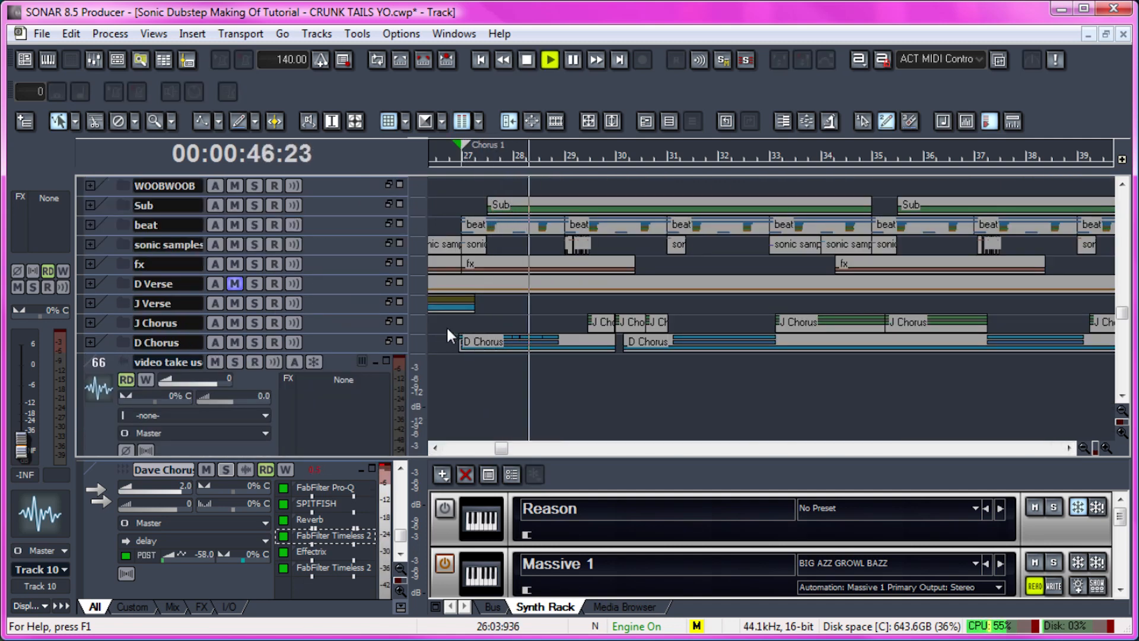
pyautogui.click(90, 244)
pyautogui.scroll(-5, 686, 342)
pyautogui.scroll(-2, 686, 346)
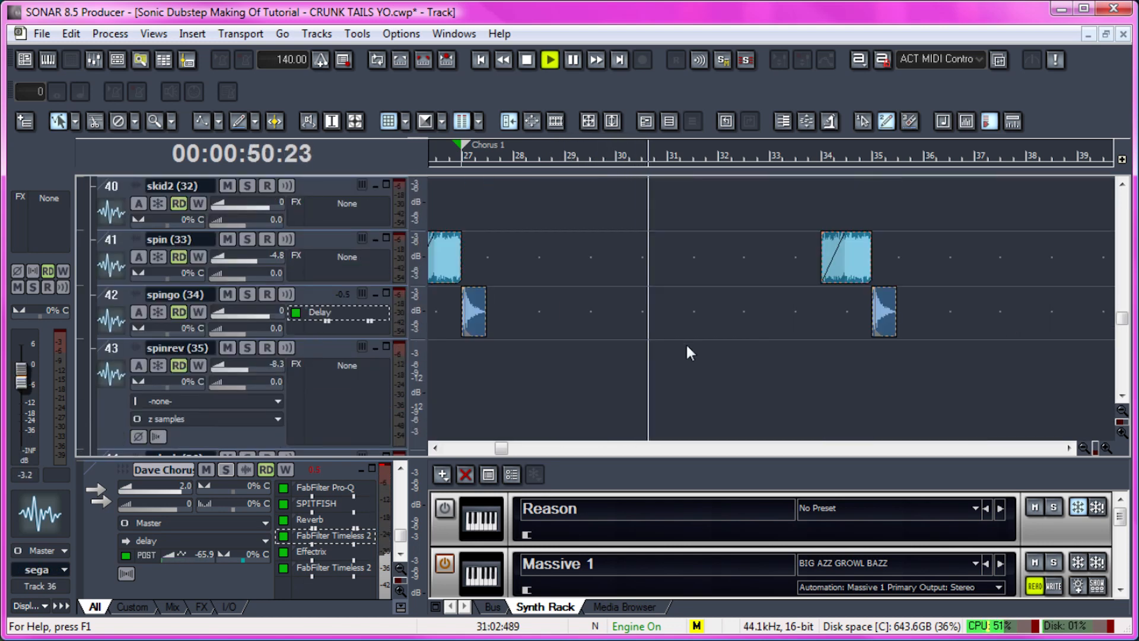
pyautogui.scroll(2, 687, 346)
pyautogui.press('space')
pyautogui.scroll(2, 686, 346)
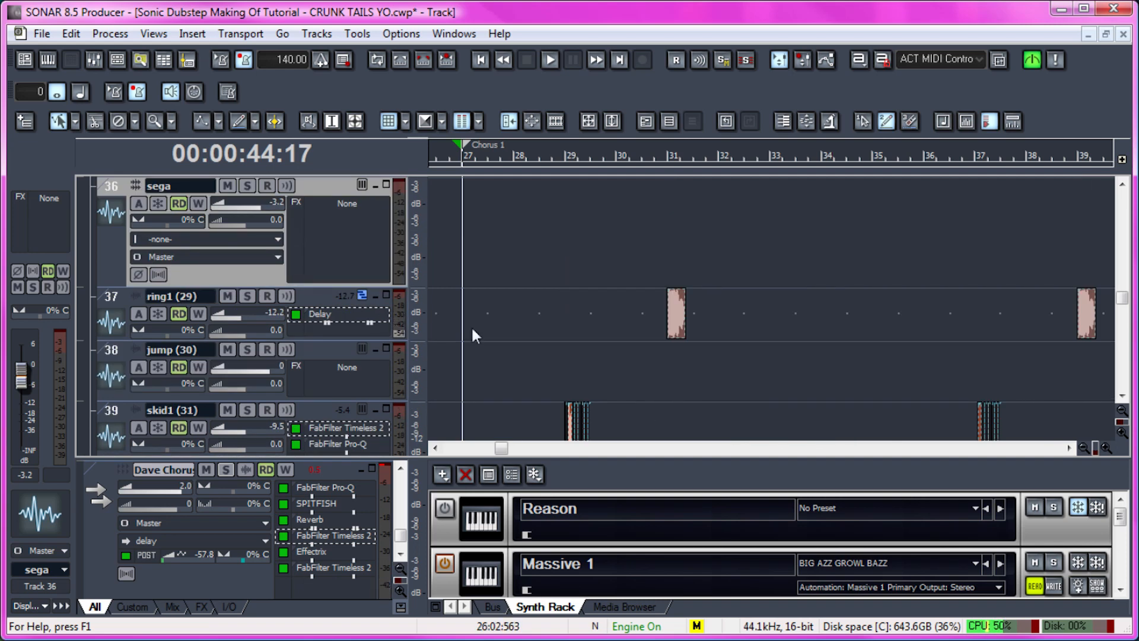
# - Solo the skid1 sample track, audition its chopped clips from bar 29, stop playback, and clear the solo
pyautogui.click(663, 358)
pyautogui.scroll(-2, 659, 359)
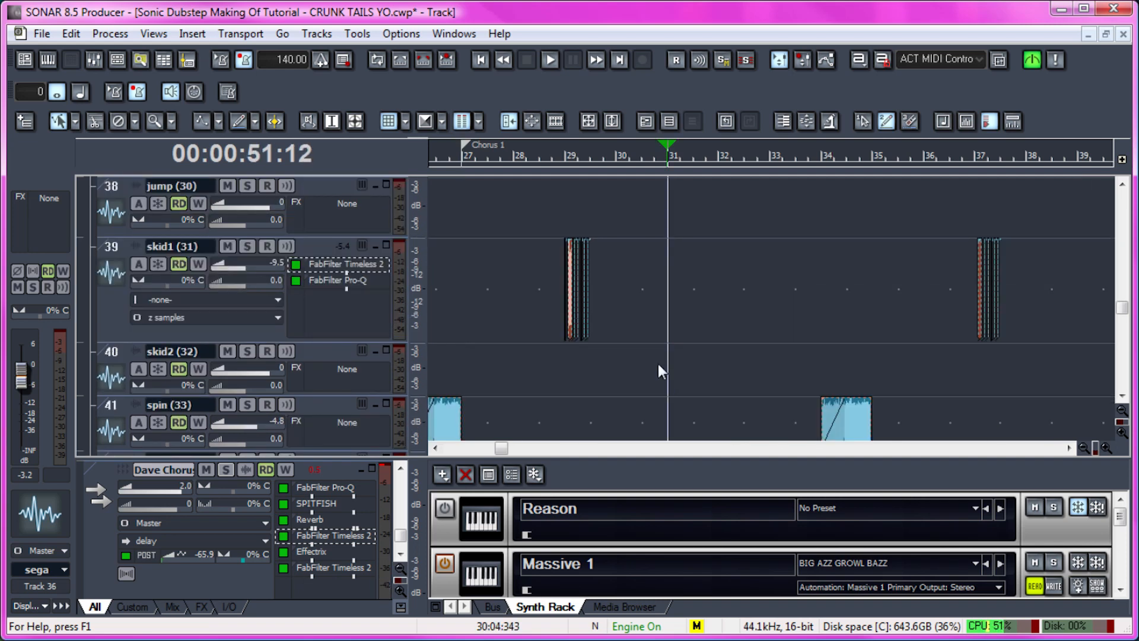
pyautogui.click(573, 379)
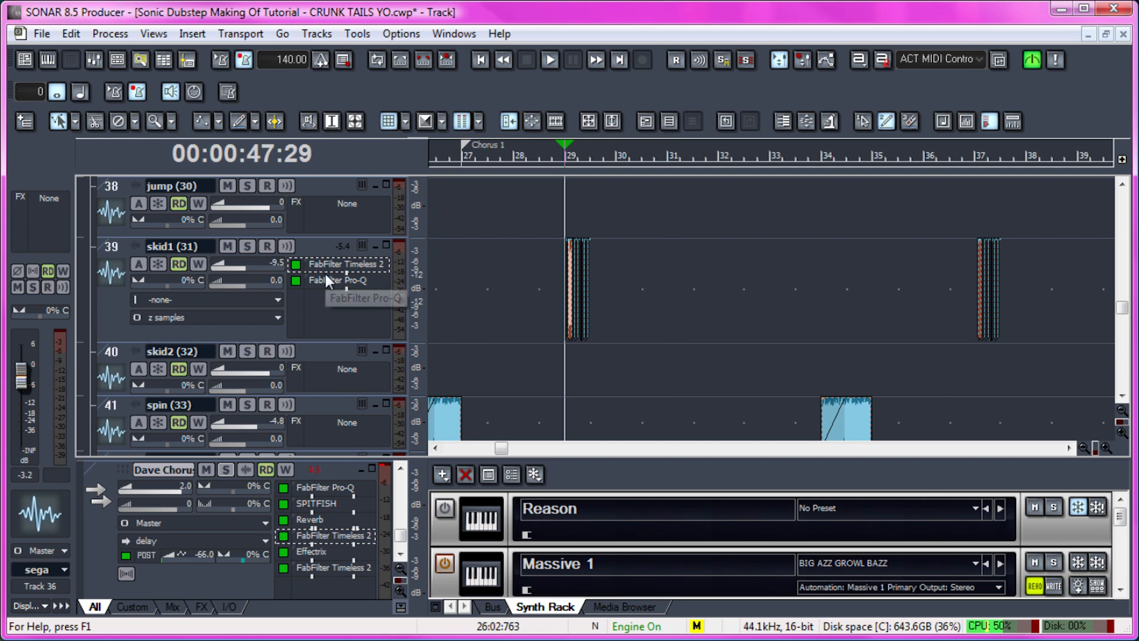
pyautogui.press('space')
pyautogui.click(248, 245)
pyautogui.press('space')
pyautogui.press('space')
pyautogui.press('space')
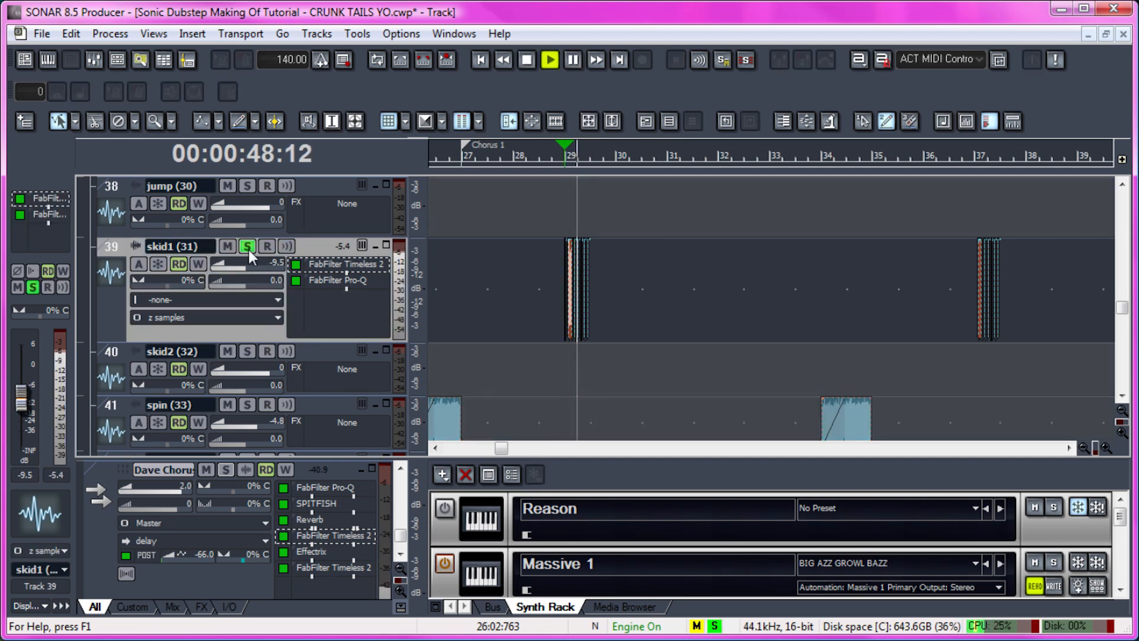
pyautogui.click(248, 249)
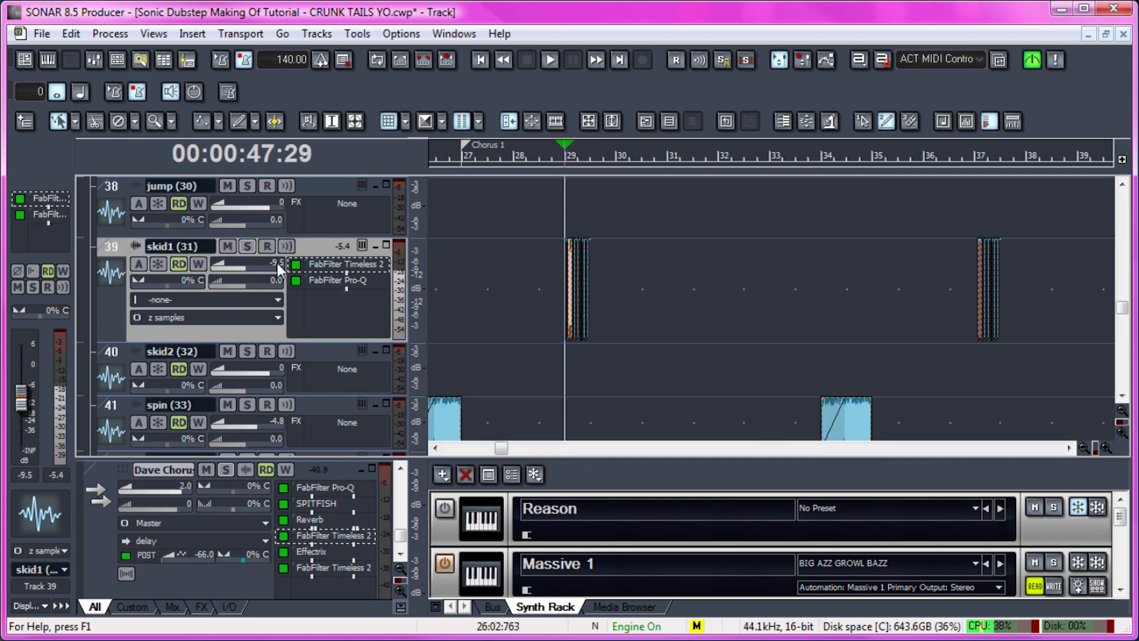
# - Return the playhead to bar 27, examine the spin and spingo sample tracks, and collapse the sonic samples folder
pyautogui.click(461, 332)
pyautogui.scroll(-2, 486, 341)
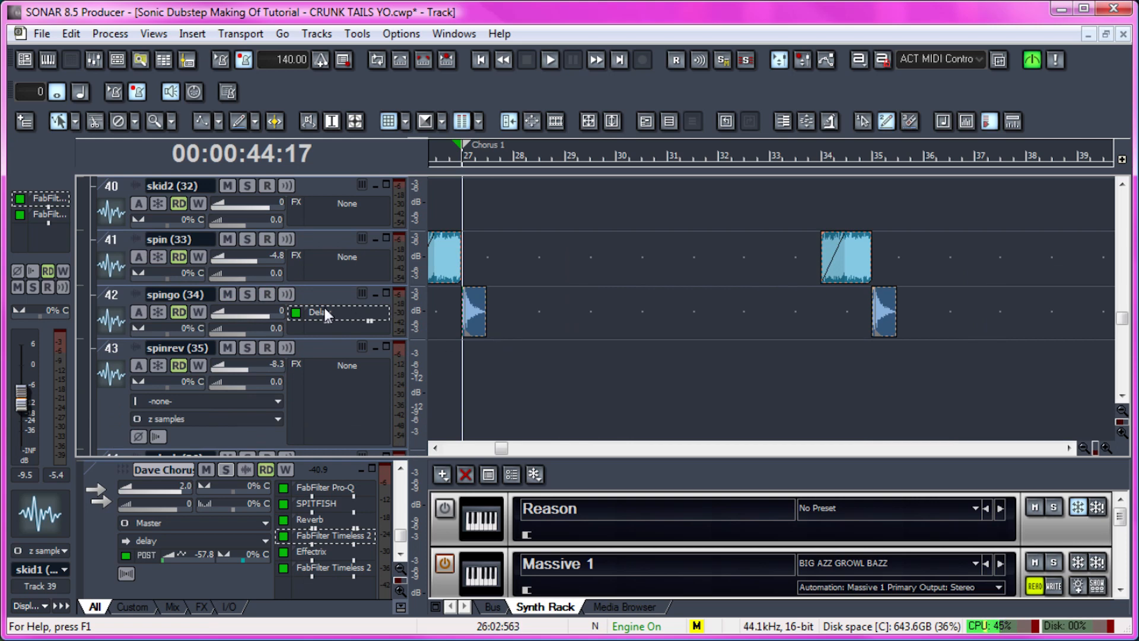
pyautogui.scroll(5, 721, 371)
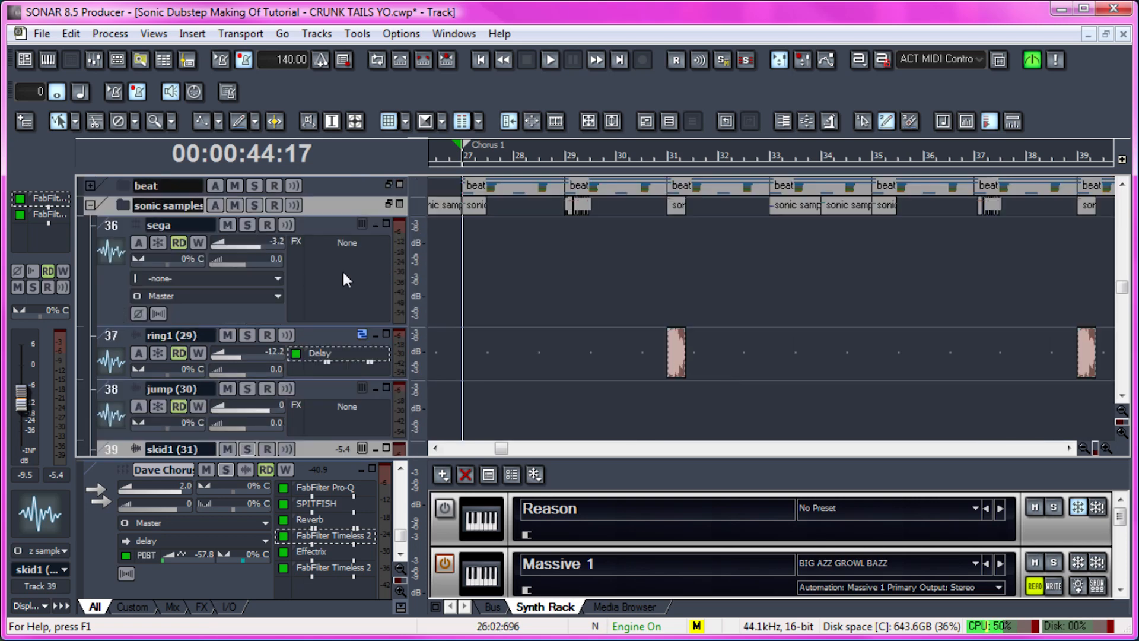
pyautogui.click(91, 205)
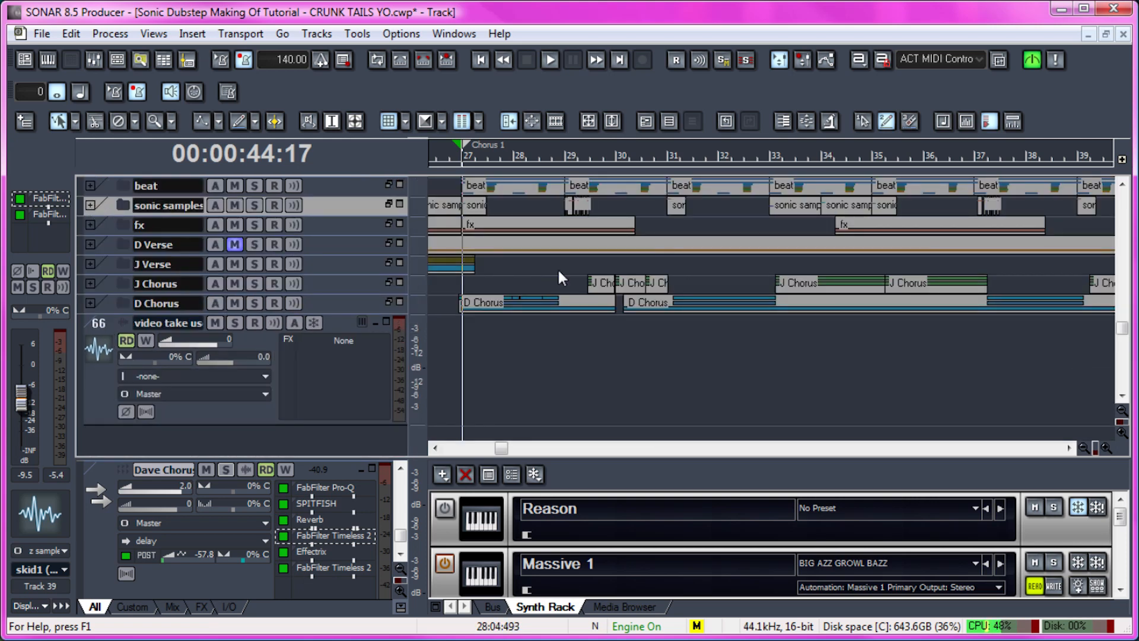
# - Play Chorus 1 from bar 27, audition the beat folder in solo, clear the solo, and stop playback
pyautogui.scroll(1, 560, 284)
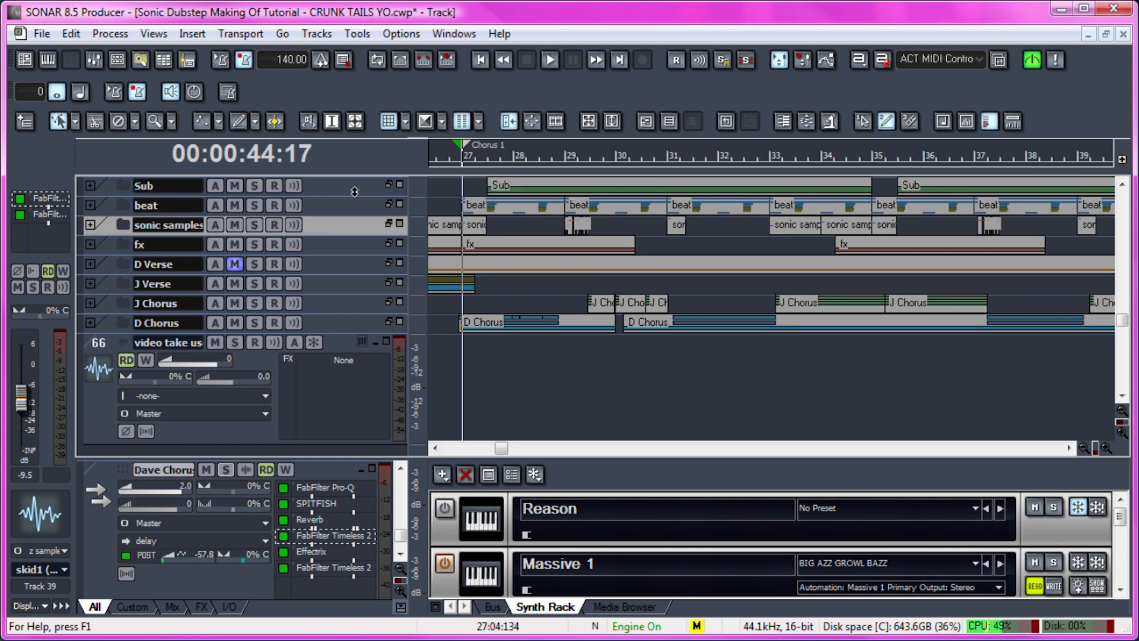
pyautogui.press('space')
pyautogui.click(260, 207)
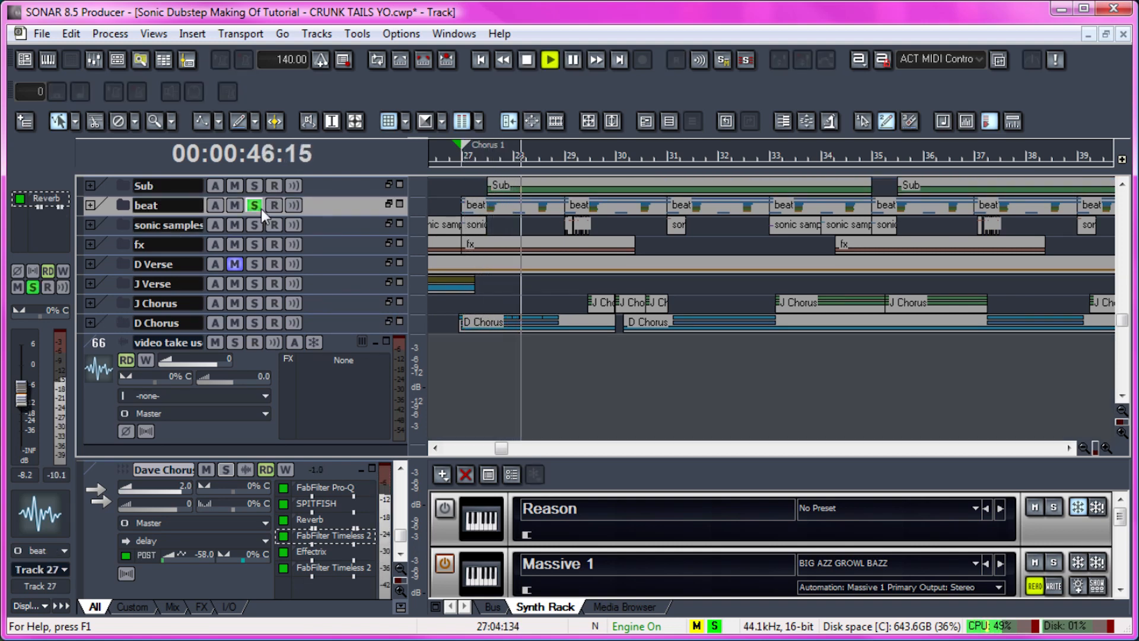
pyautogui.click(261, 208)
pyautogui.press('space')
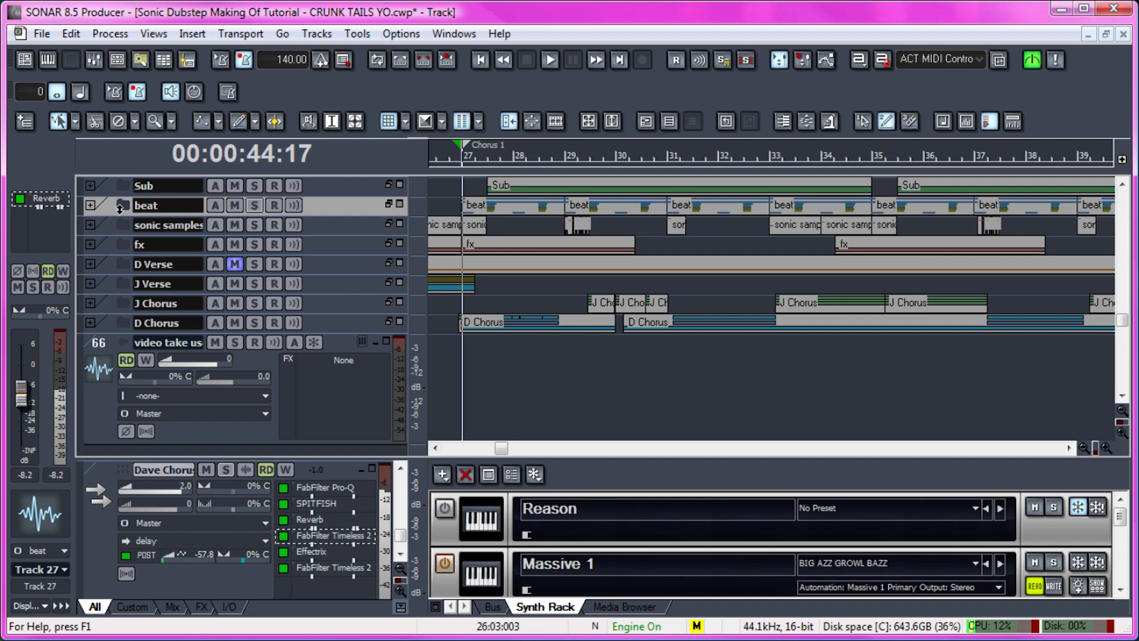
# - Expand the beat folder, examine its drum layers from Track 27 down to the Kick track, and collapse the folder
pyautogui.click(90, 205)
pyautogui.scroll(-5, 682, 287)
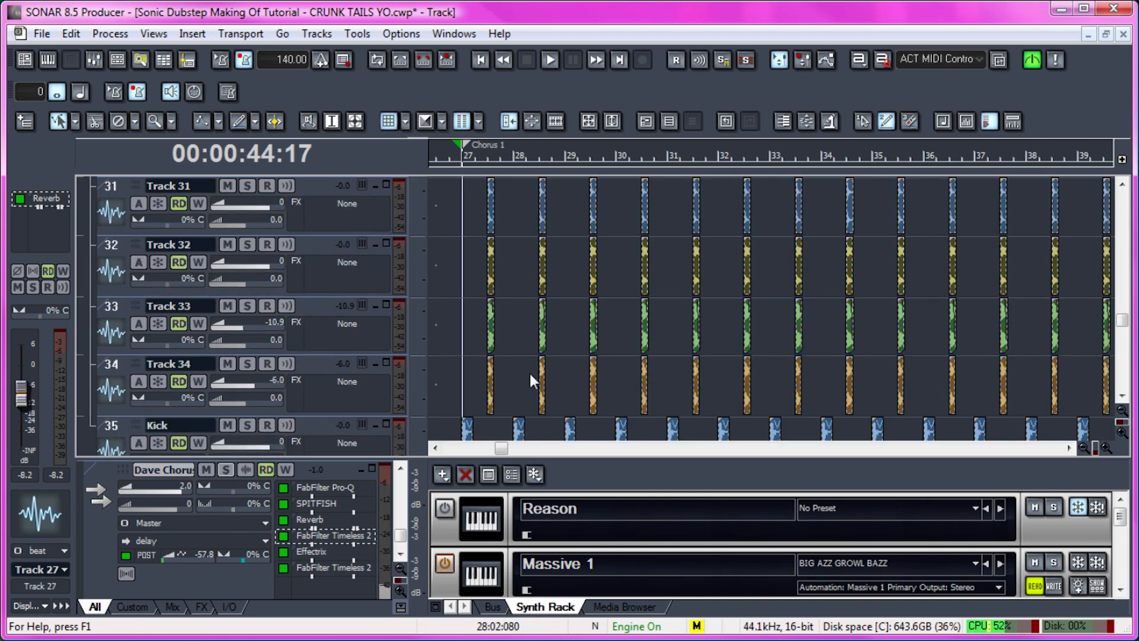
pyautogui.scroll(2, 525, 333)
pyautogui.scroll(-2, 520, 300)
pyautogui.scroll(-3, 554, 364)
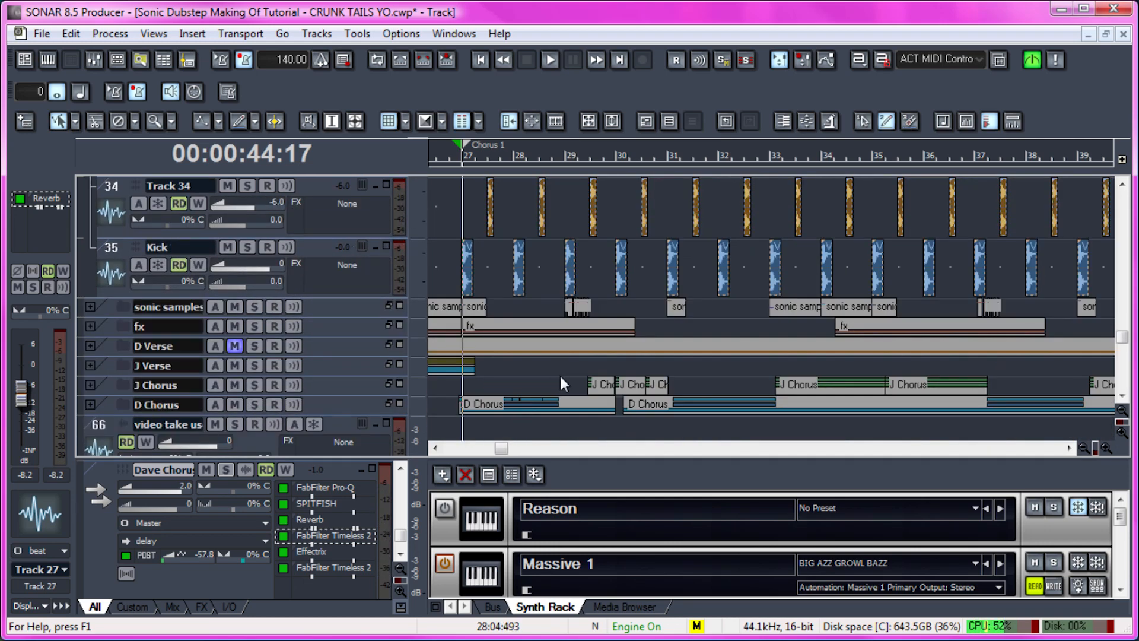
pyautogui.scroll(3, 560, 374)
pyautogui.scroll(3, 582, 390)
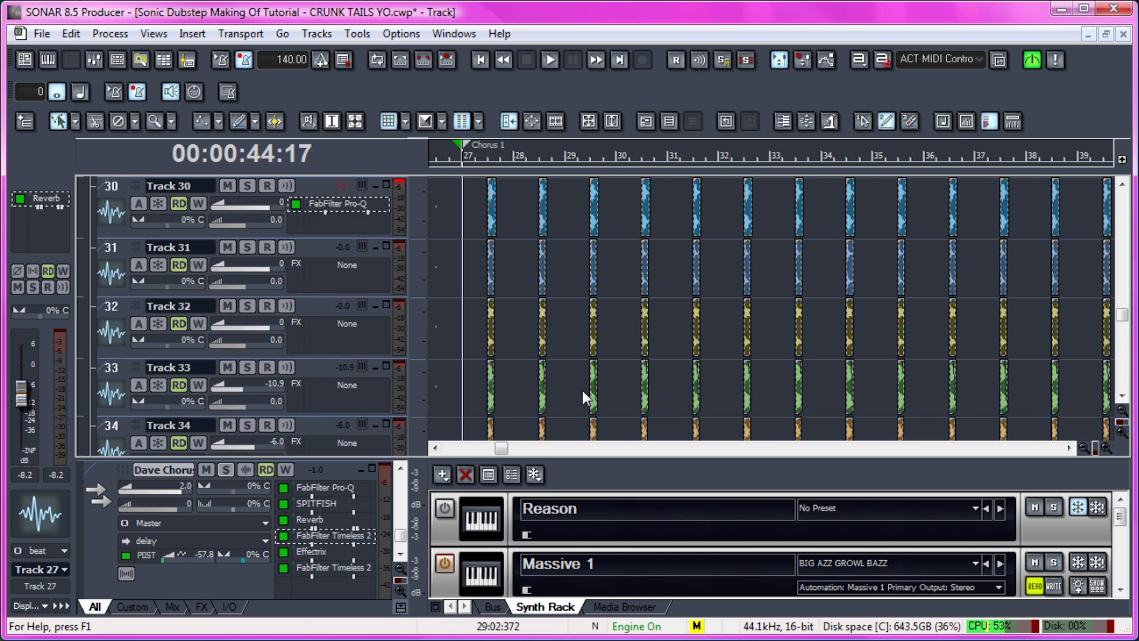
pyautogui.scroll(3, 824, 333)
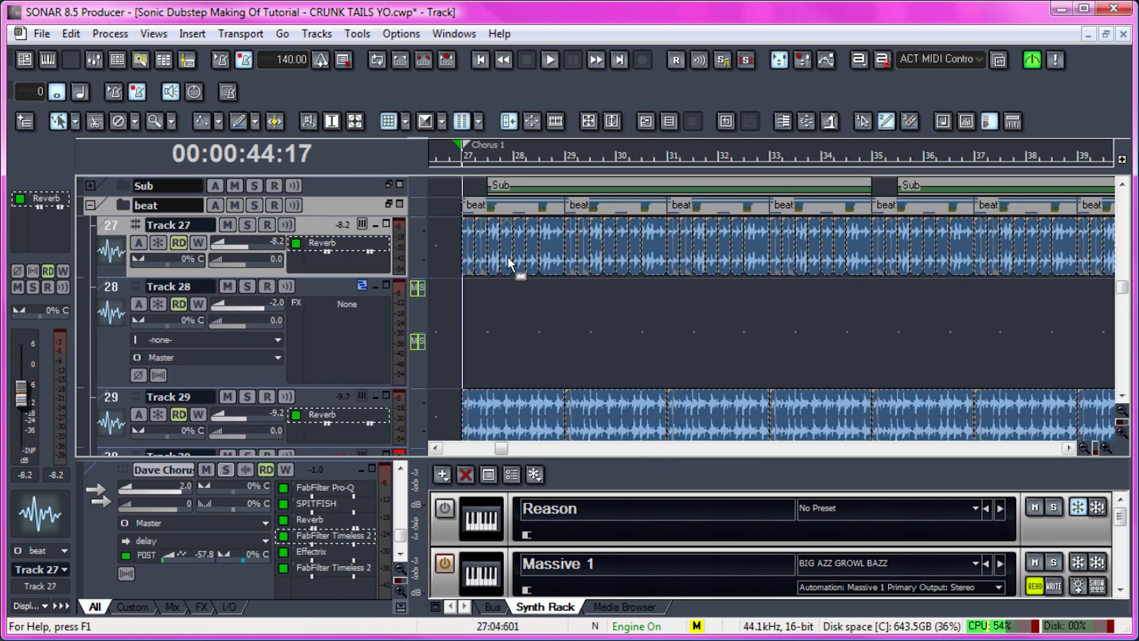
pyautogui.click(90, 206)
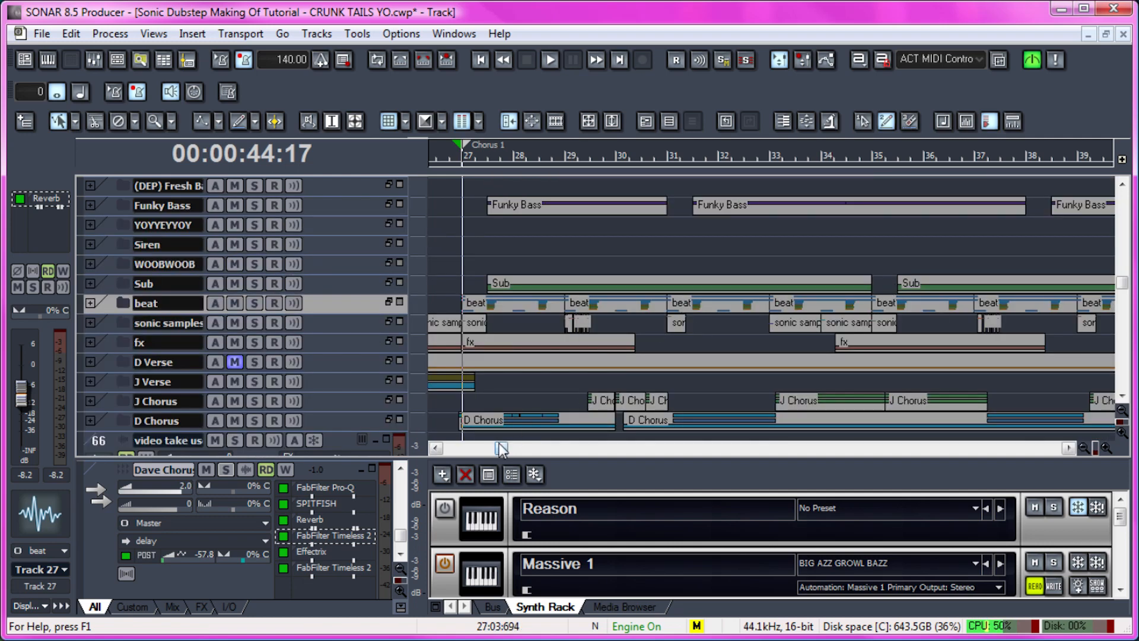